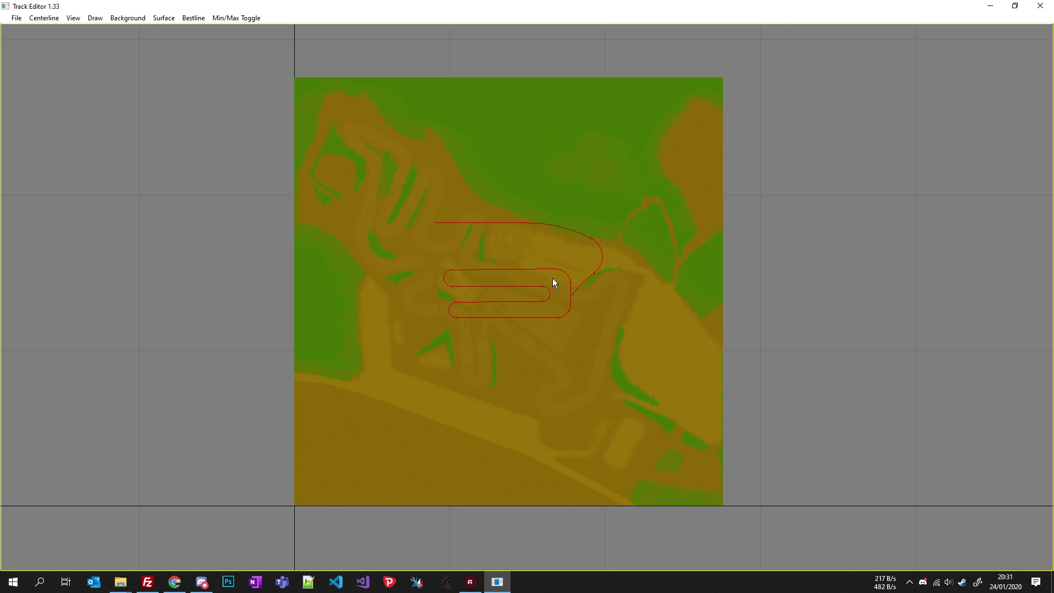
pyautogui.scroll(2, 555, 282)
pyautogui.scroll(1, 595, 265)
pyautogui.scroll(-3, 596, 267)
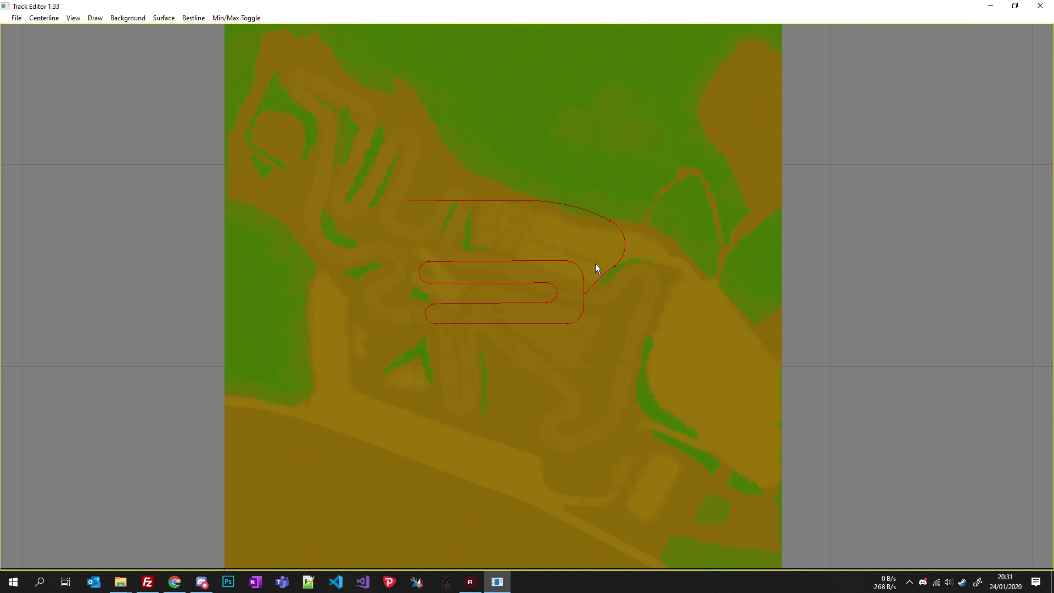
pyautogui.scroll(1, 596, 265)
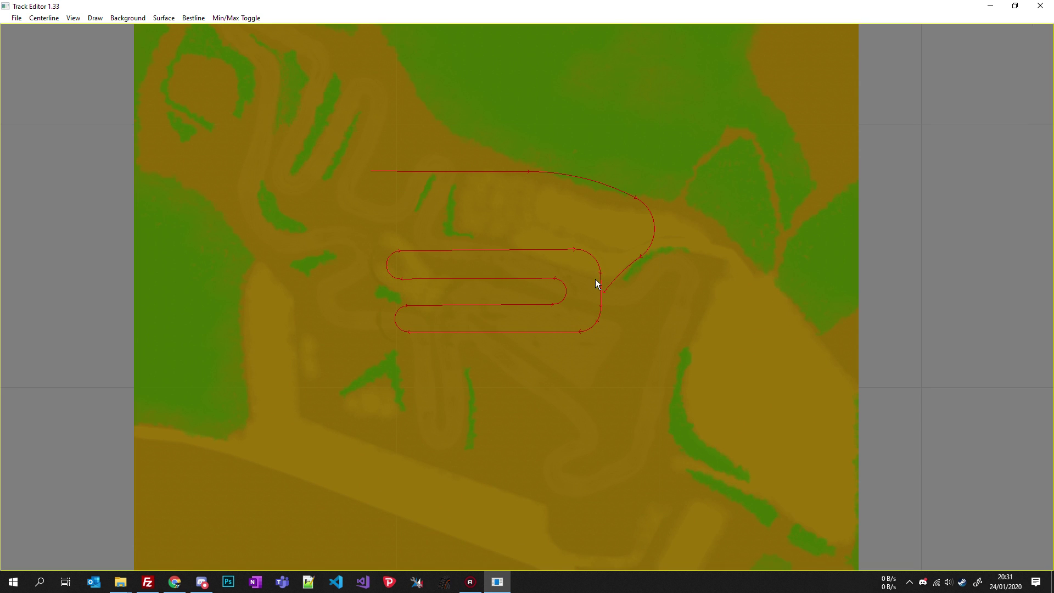
pyautogui.scroll(-2, 480, 264)
pyautogui.scroll(1, 461, 242)
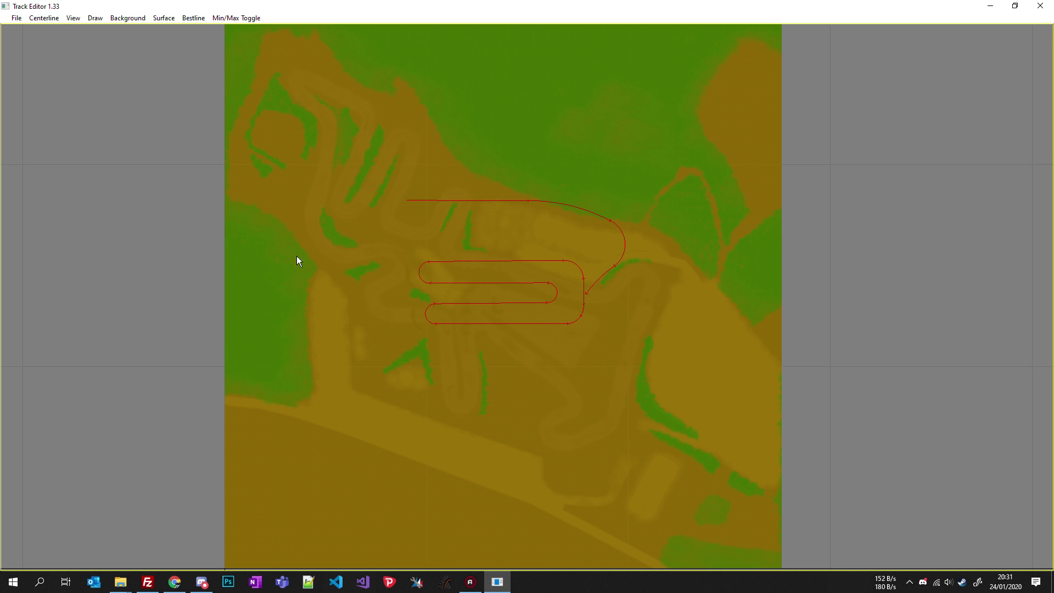
pyautogui.scroll(-1, 545, 285)
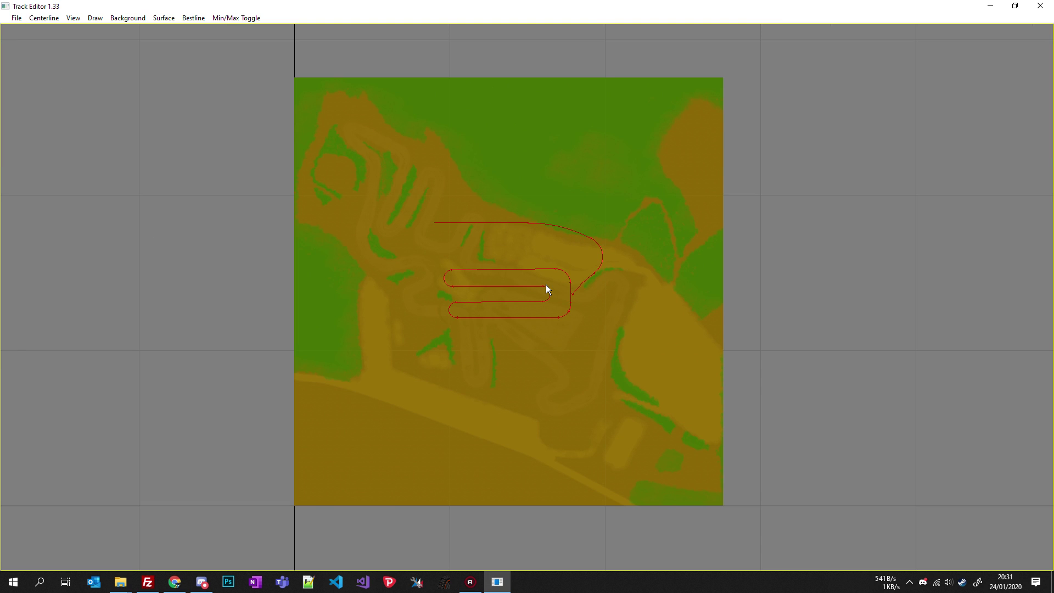
pyautogui.scroll(1, 546, 285)
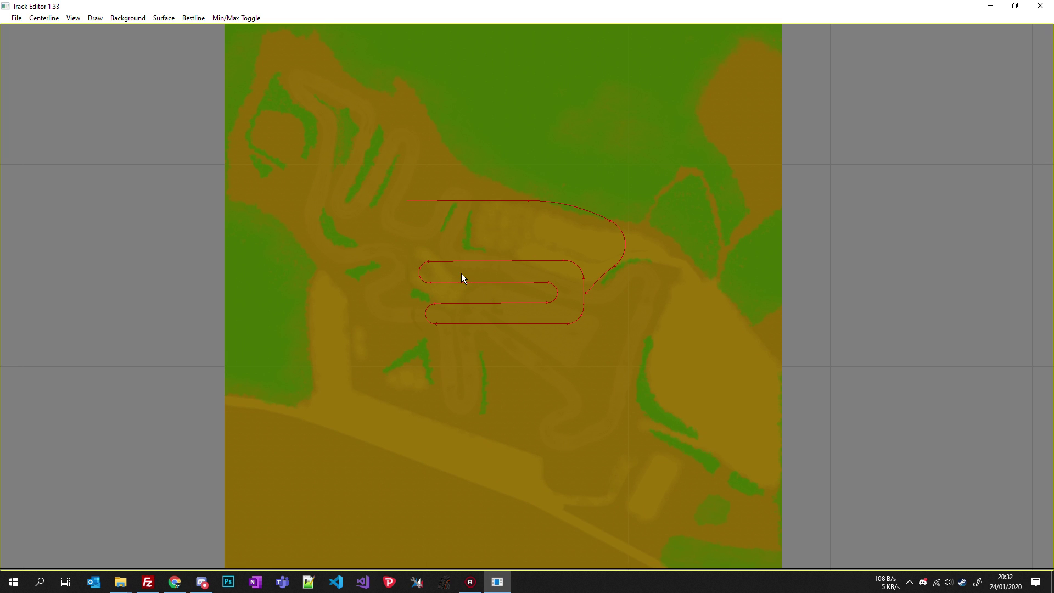
# - Load the track's terrain from its file
pyautogui.click(16, 18)
pyautogui.click(25, 32)
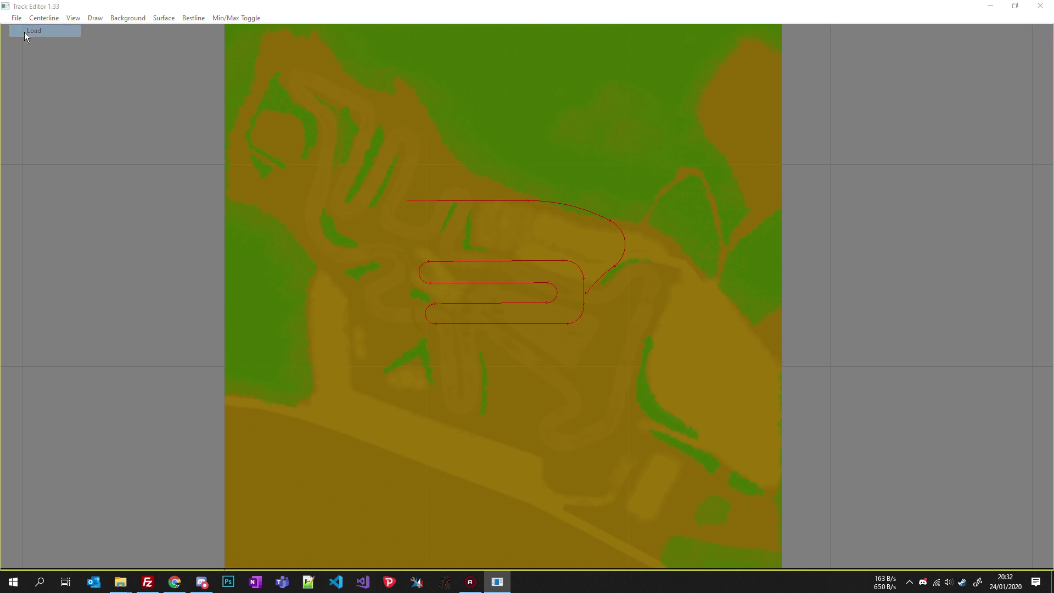
pyautogui.doubleClick(235, 106)
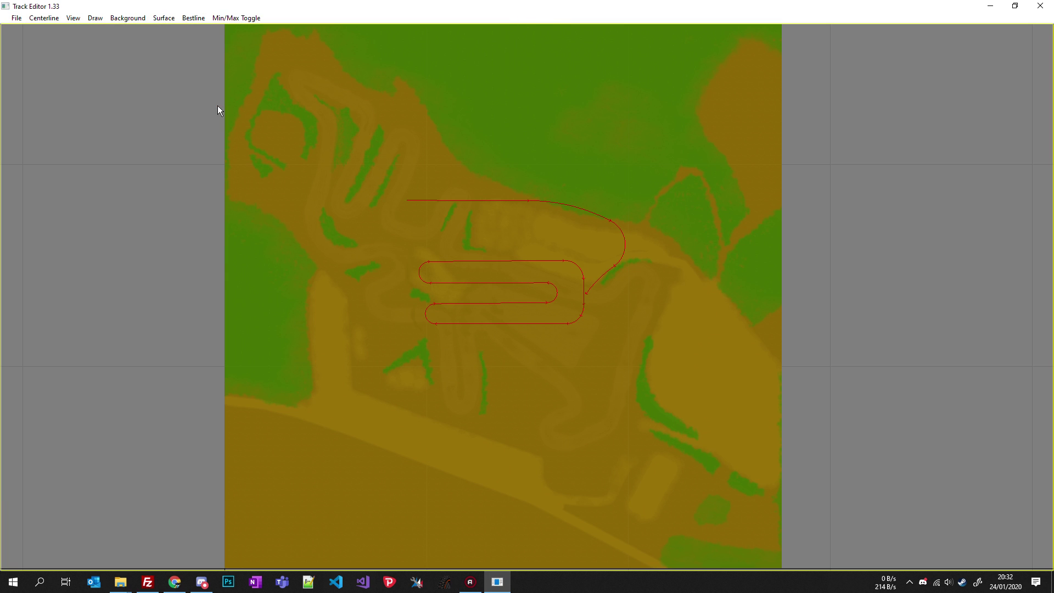
# - Switch the terrain display from flat material colours to the textured ground view
pyautogui.scroll(-1, 392, 203)
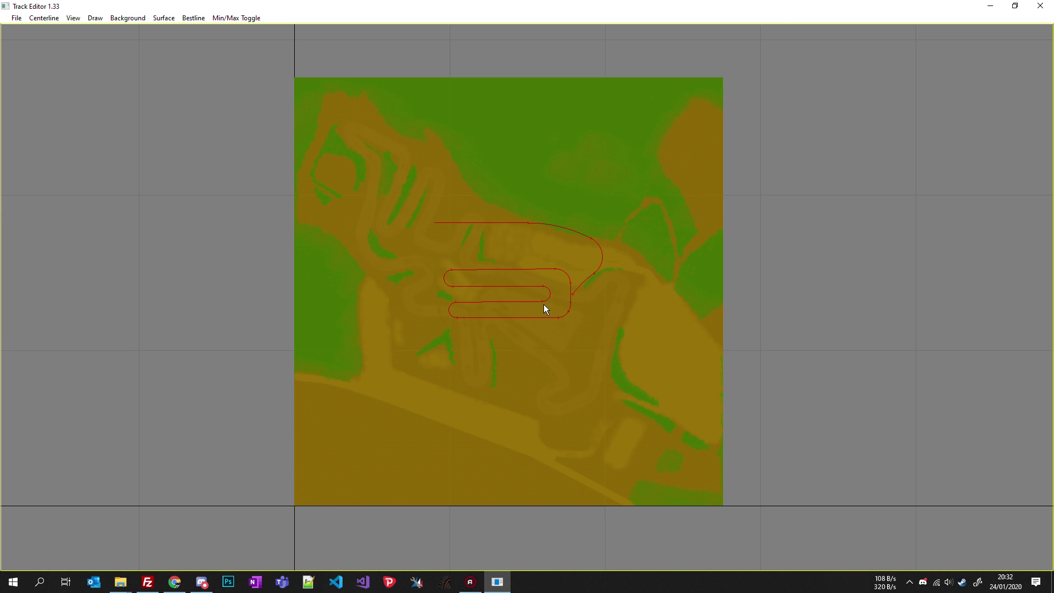
pyautogui.scroll(1, 543, 305)
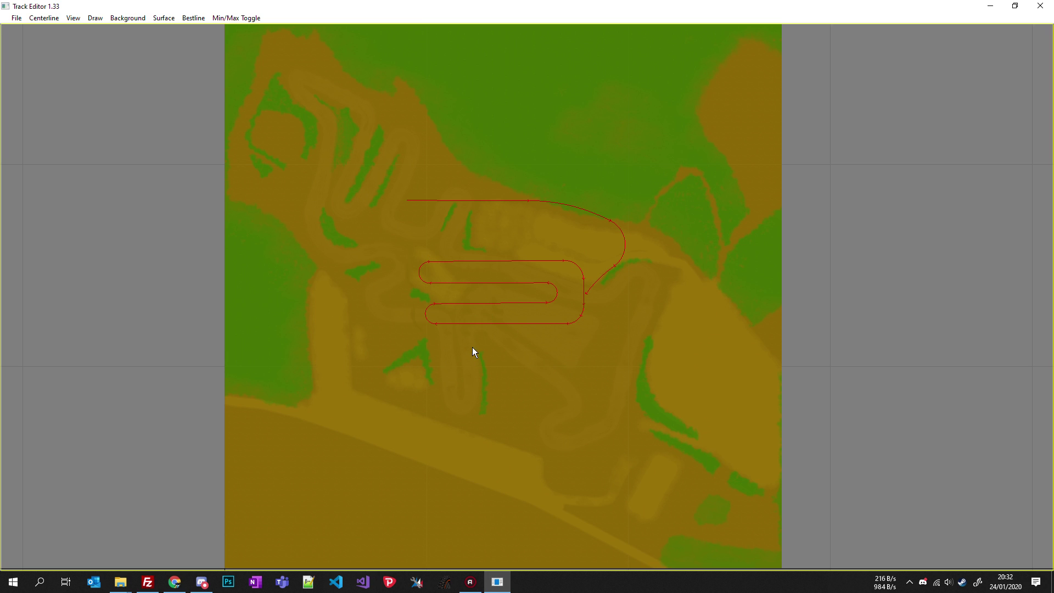
pyautogui.scroll(-2, 610, 345)
pyautogui.scroll(1, 611, 346)
pyautogui.scroll(1, 611, 343)
pyautogui.click(94, 19)
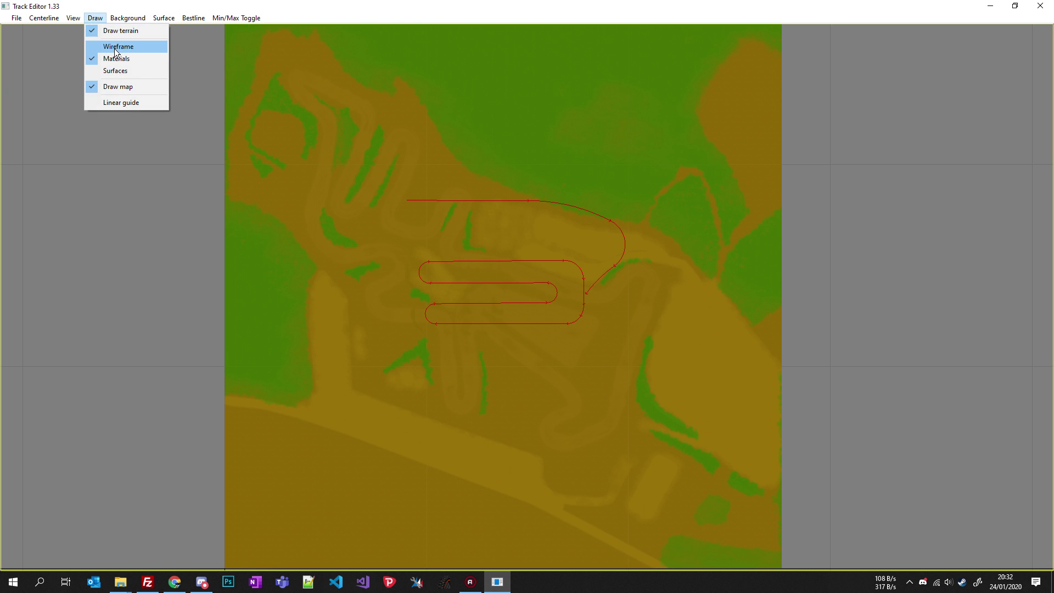
pyautogui.click(110, 45)
# - Examine the textured track layout and how the existing red centerline lies over the dirt course and start area
pyautogui.scroll(2, 449, 212)
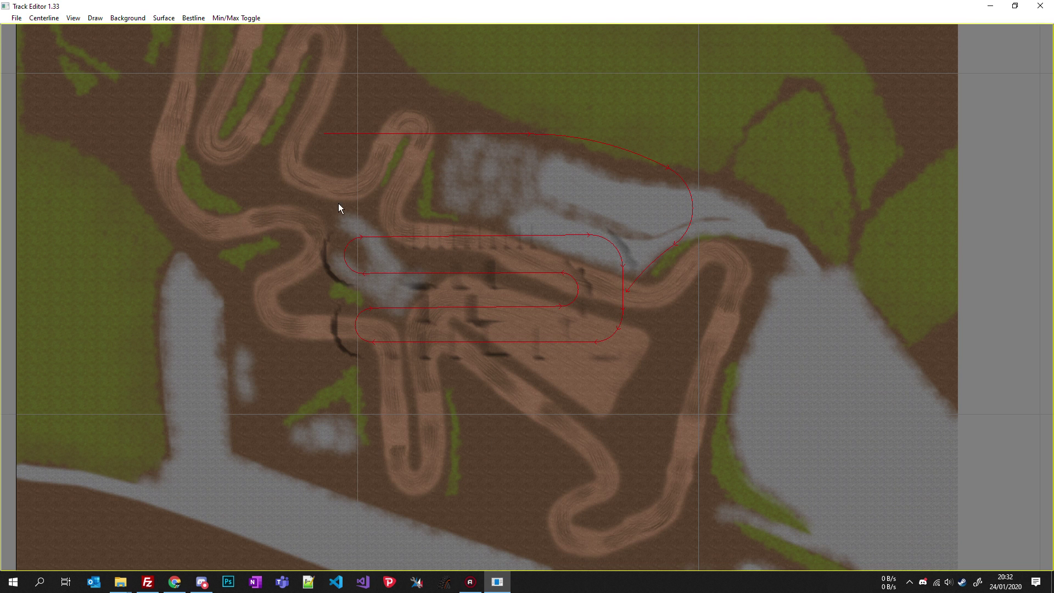
pyautogui.scroll(-2, 611, 219)
pyautogui.scroll(2, 578, 308)
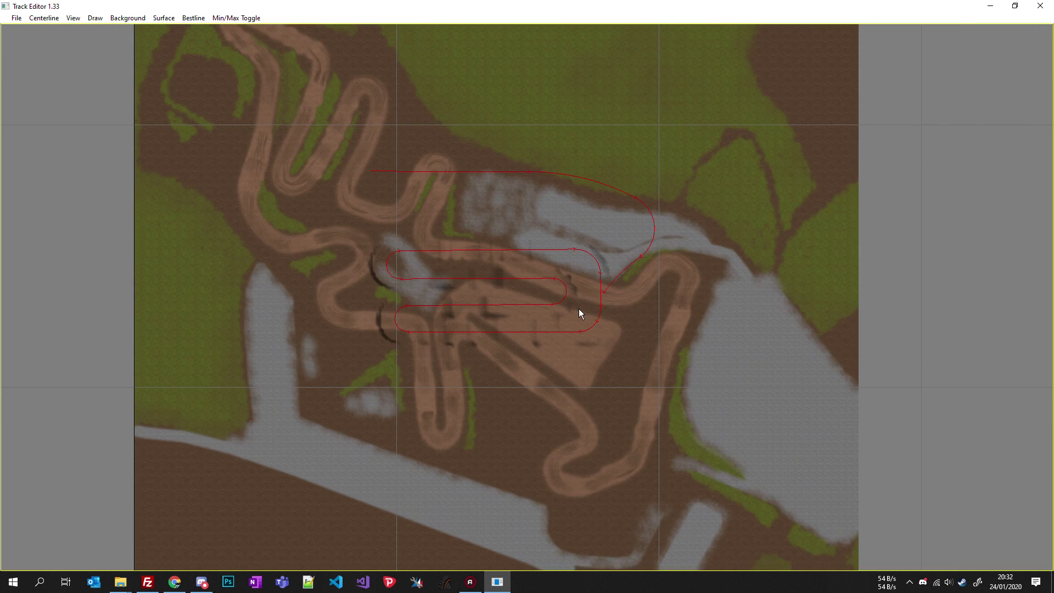
pyautogui.scroll(2, 365, 253)
pyautogui.scroll(1, 374, 211)
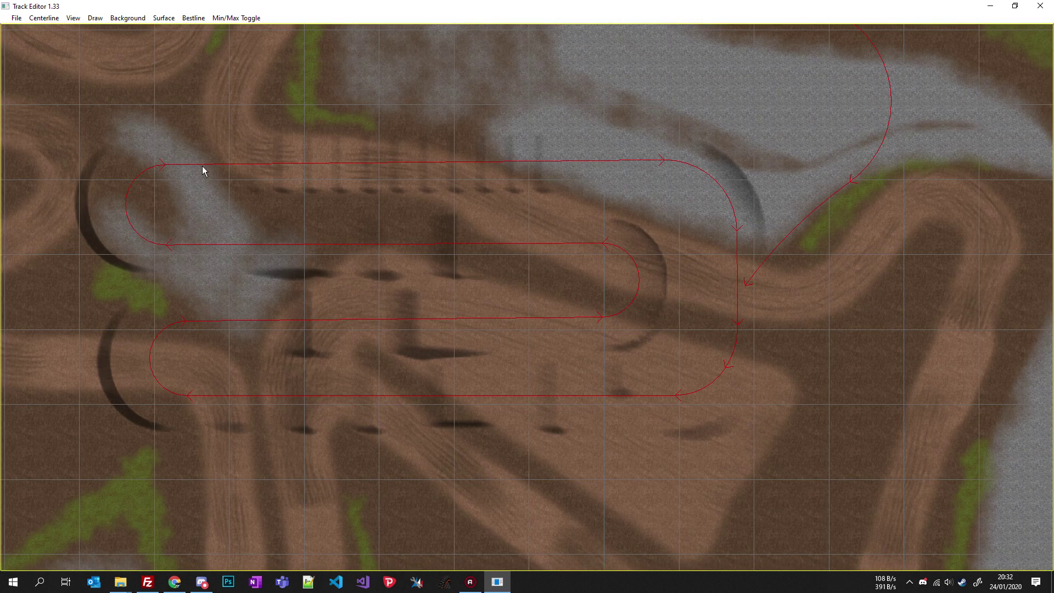
pyautogui.scroll(-2, 347, 226)
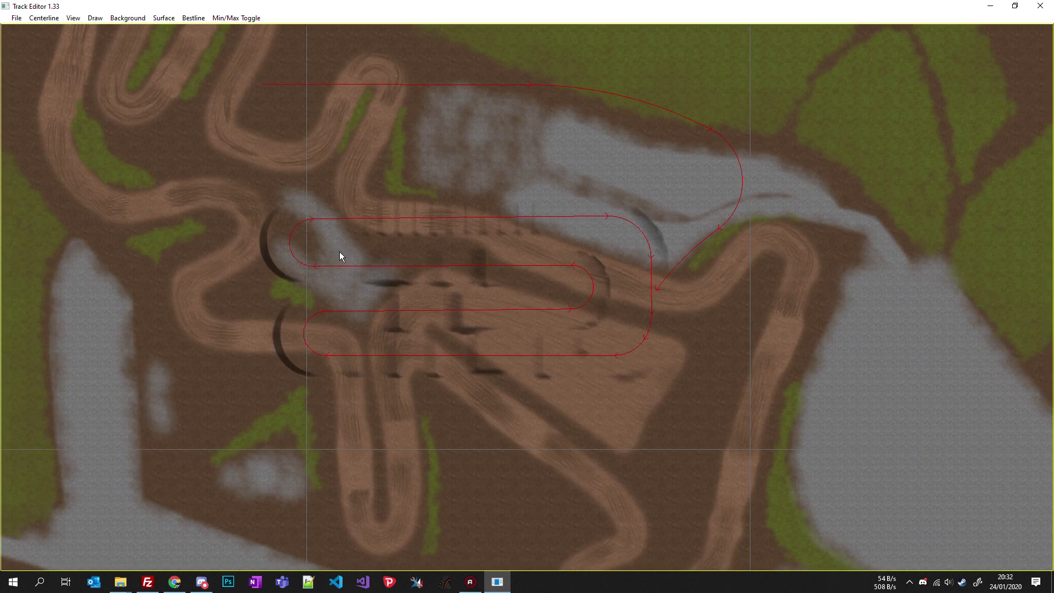
pyautogui.scroll(2, 340, 252)
pyautogui.scroll(-2, 415, 197)
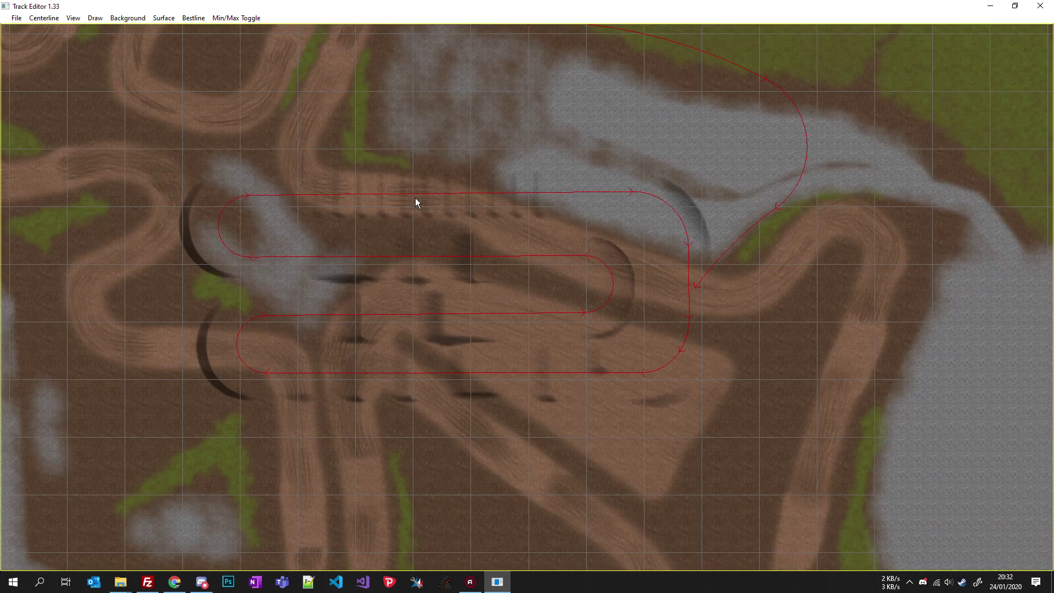
pyautogui.scroll(-2, 473, 198)
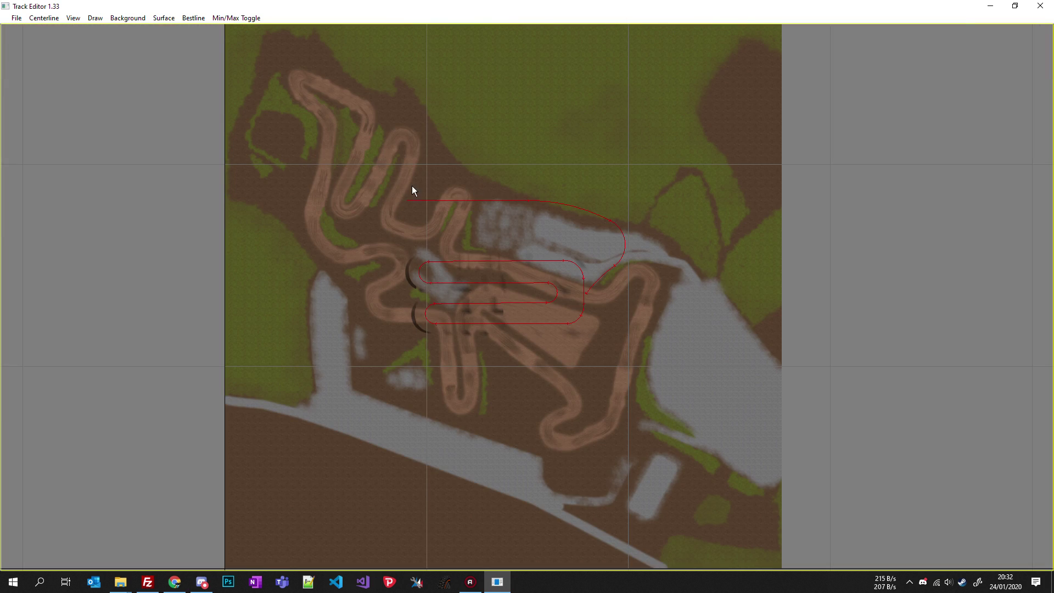
pyautogui.scroll(2, 506, 206)
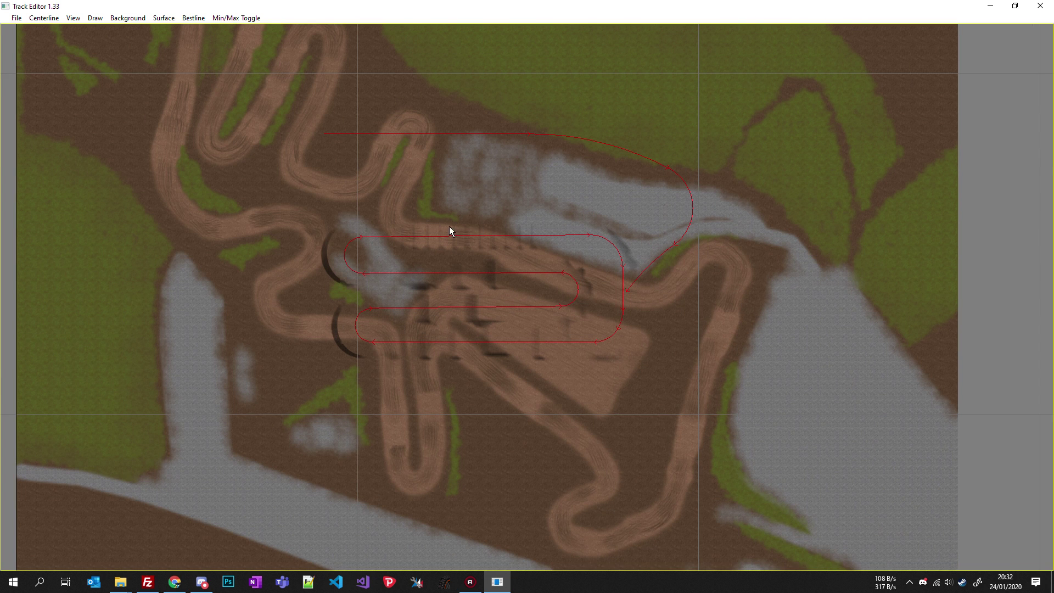
pyautogui.moveTo(450, 184); pyautogui.dragTo(492, 247, button='middle')
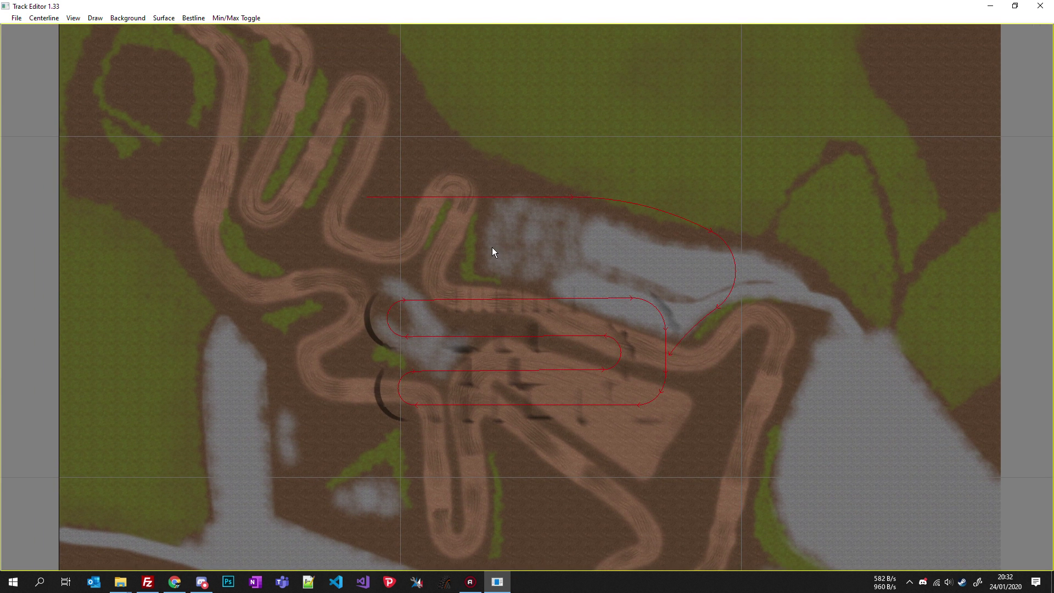
pyautogui.scroll(-2, 555, 269)
pyautogui.moveTo(566, 267); pyautogui.dragTo(547, 234, button='middle')
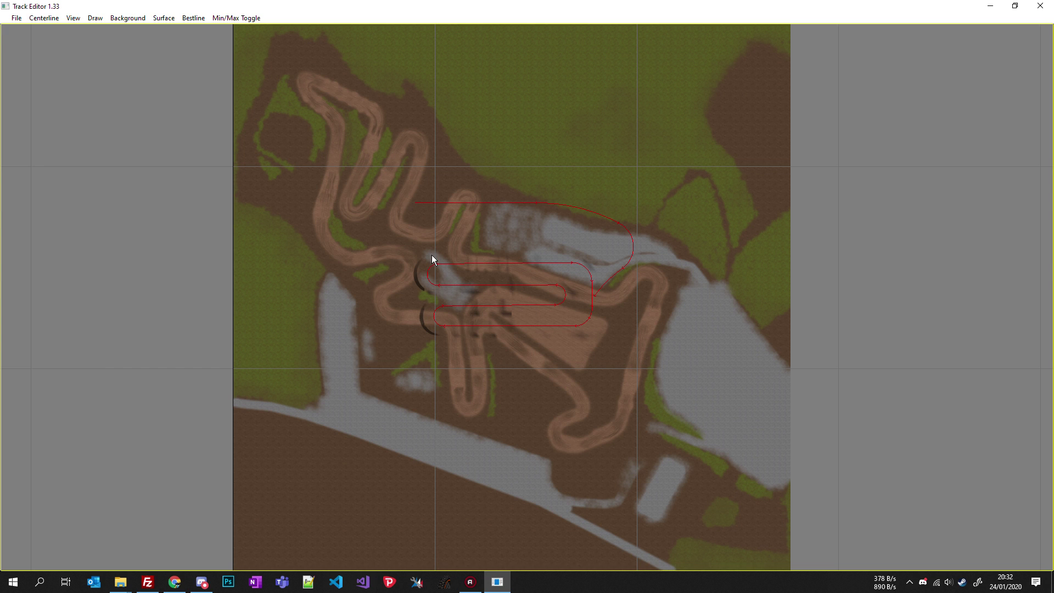
# - Make Start Area the active centerline type and create a new centerline for it
pyautogui.click(50, 20)
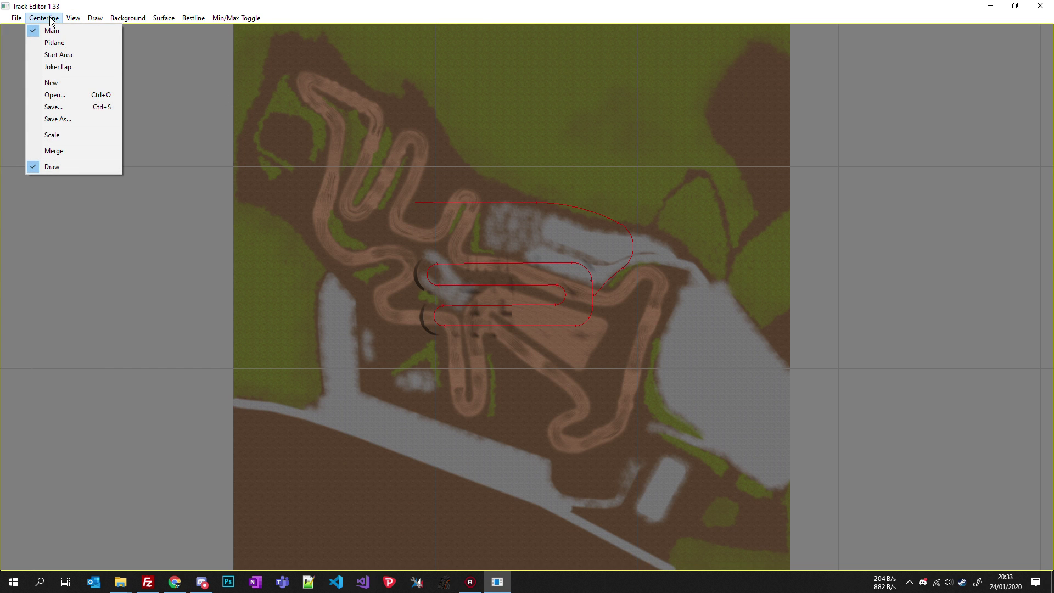
pyautogui.click(58, 55)
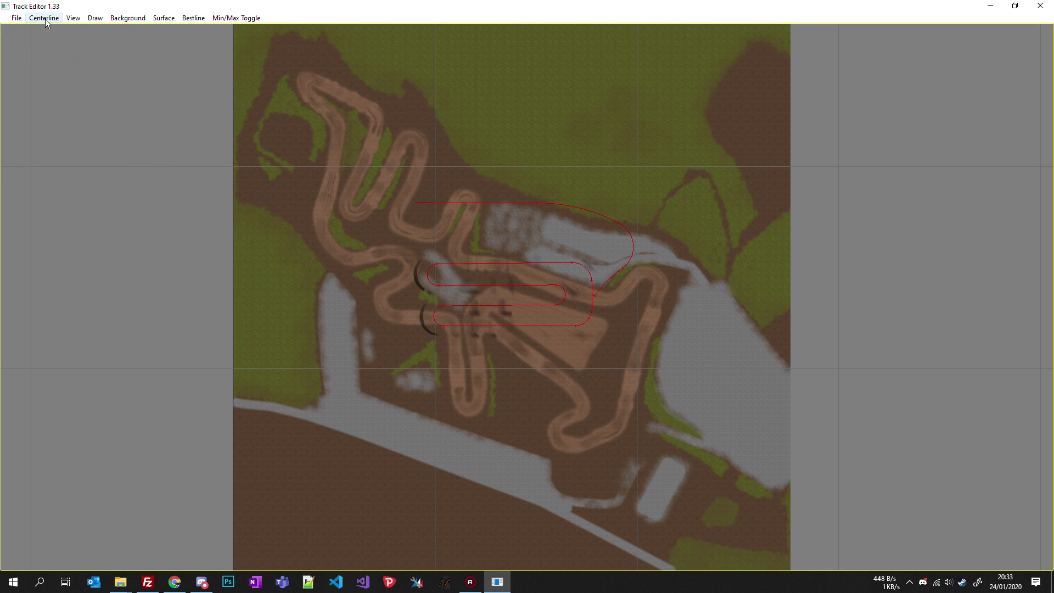
pyautogui.click(46, 21)
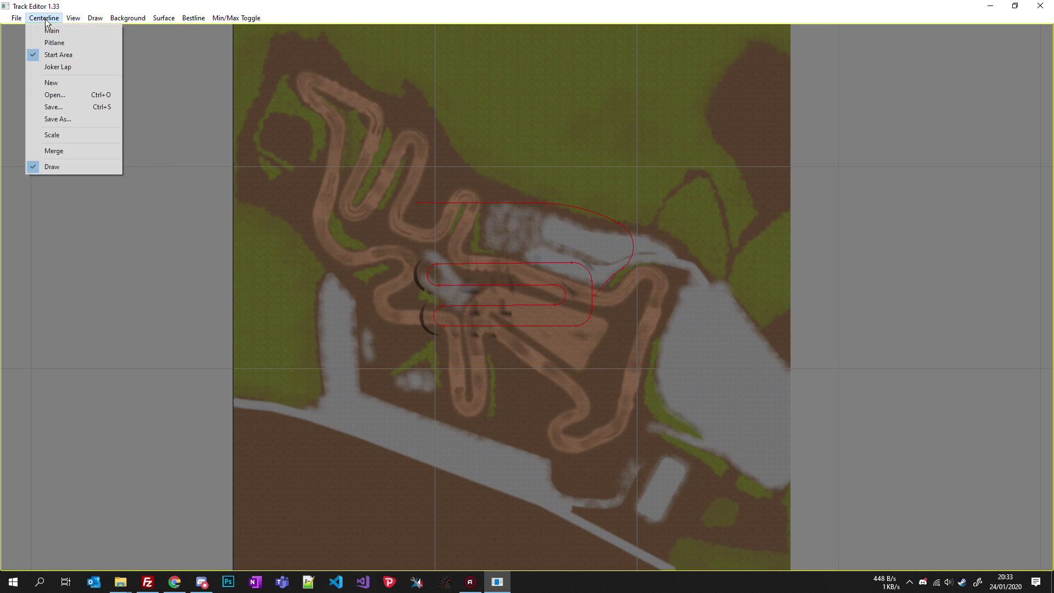
pyautogui.click(61, 83)
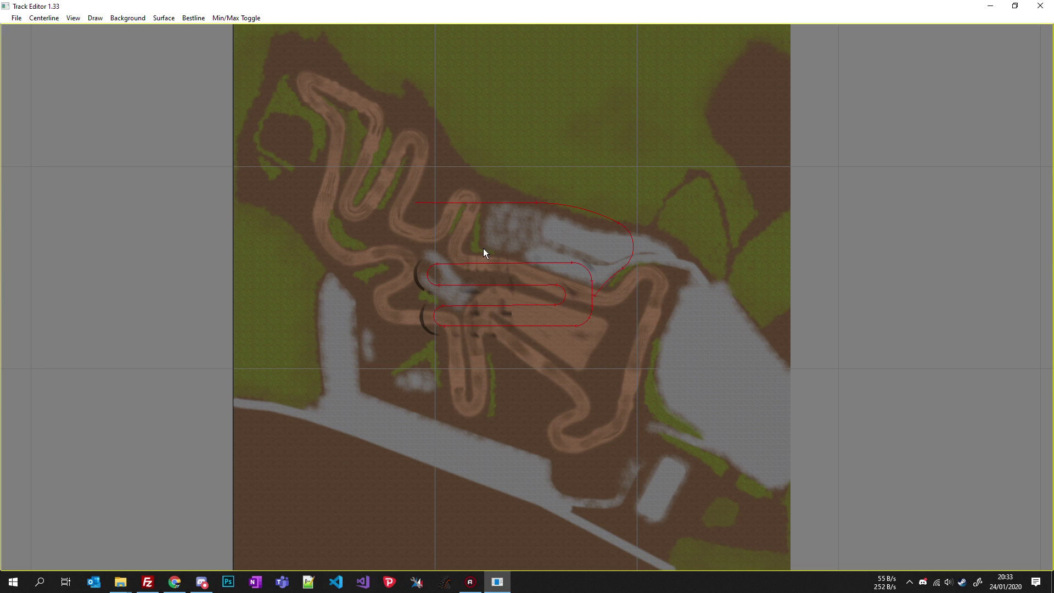
# - Add a straight segment with a length of 10 to the start area centerline
pyautogui.rightClick(342, 298)
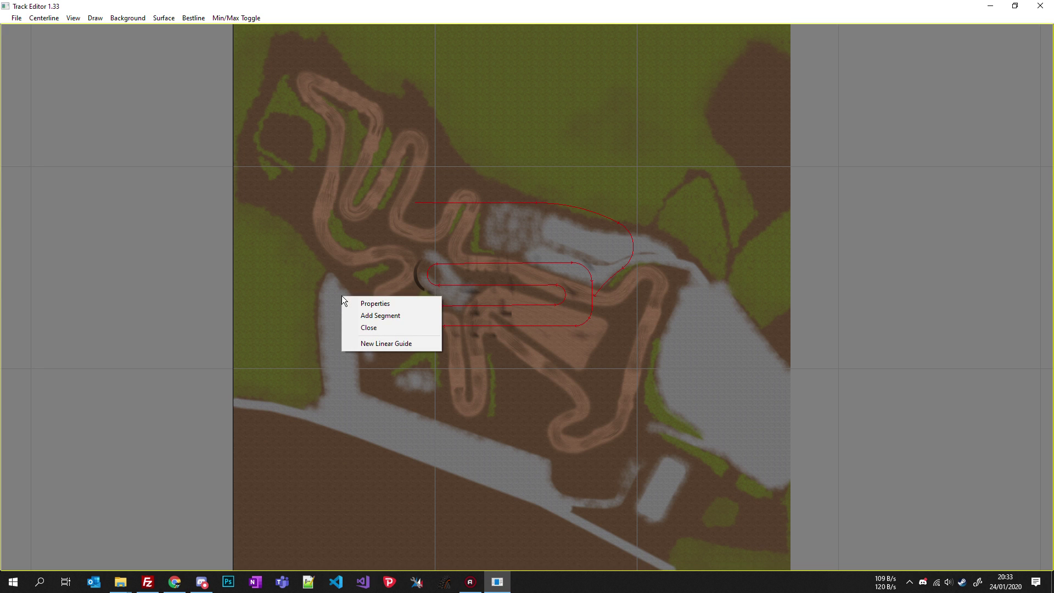
pyautogui.click(379, 315)
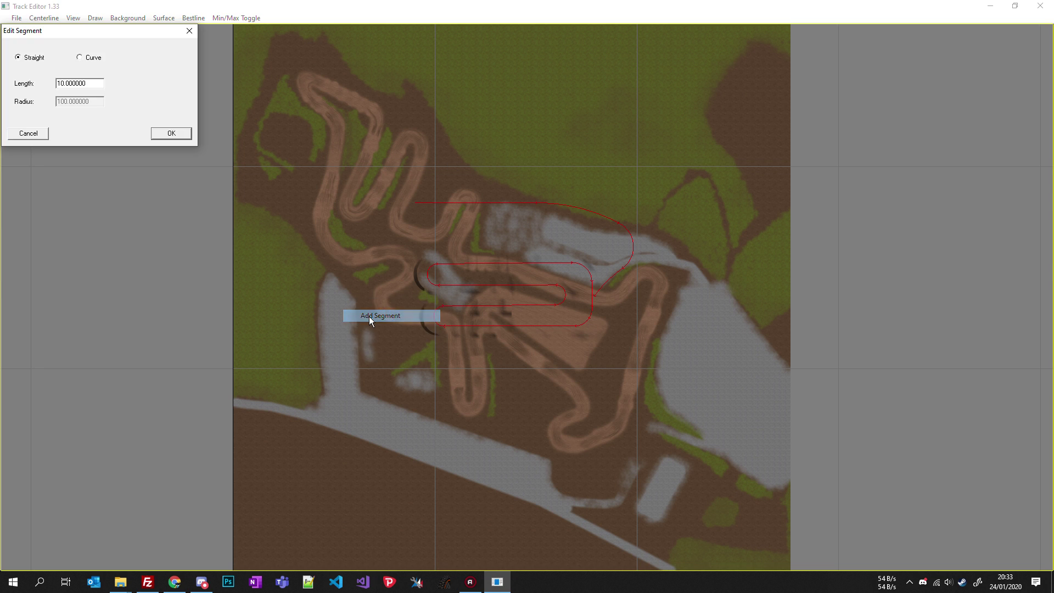
pyautogui.click(172, 133)
# - Move the new straight segment from the map origin to the wide dirt start area in the middle of the track
pyautogui.moveTo(384, 397); pyautogui.dragTo(512, 212, button='middle')
pyautogui.scroll(2, 377, 351)
pyautogui.click(246, 426)
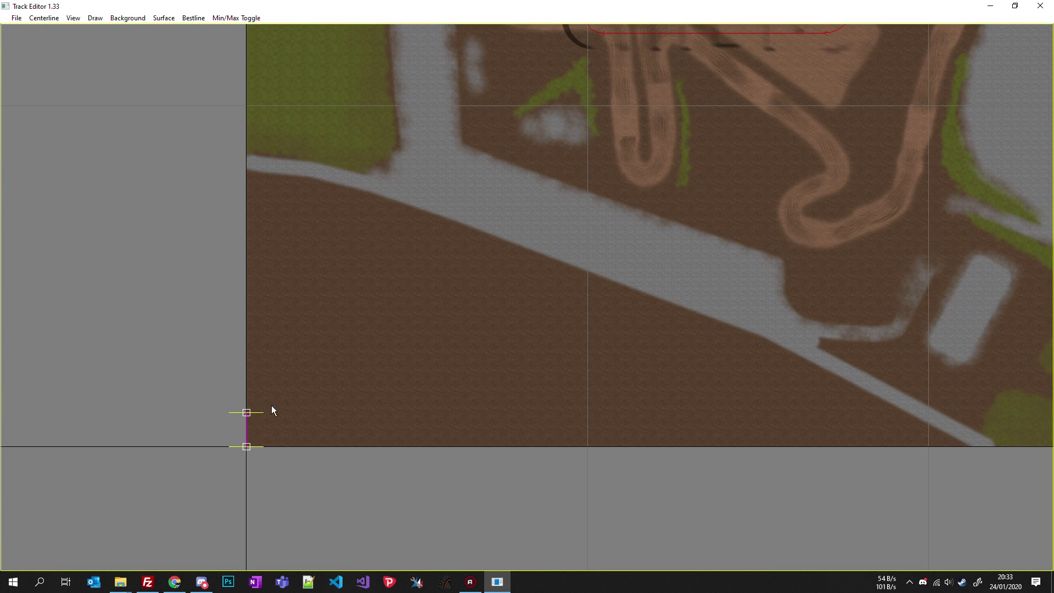
pyautogui.moveTo(323, 358); pyautogui.dragTo(279, 412, button='middle')
pyautogui.moveTo(206, 503); pyautogui.dragTo(454, 256)
pyautogui.keyDown('ctrl'); pyautogui.scroll(2, 477, 235); pyautogui.keyUp('ctrl')
pyautogui.moveTo(473, 220); pyautogui.dragTo(364, 397, button='middle')
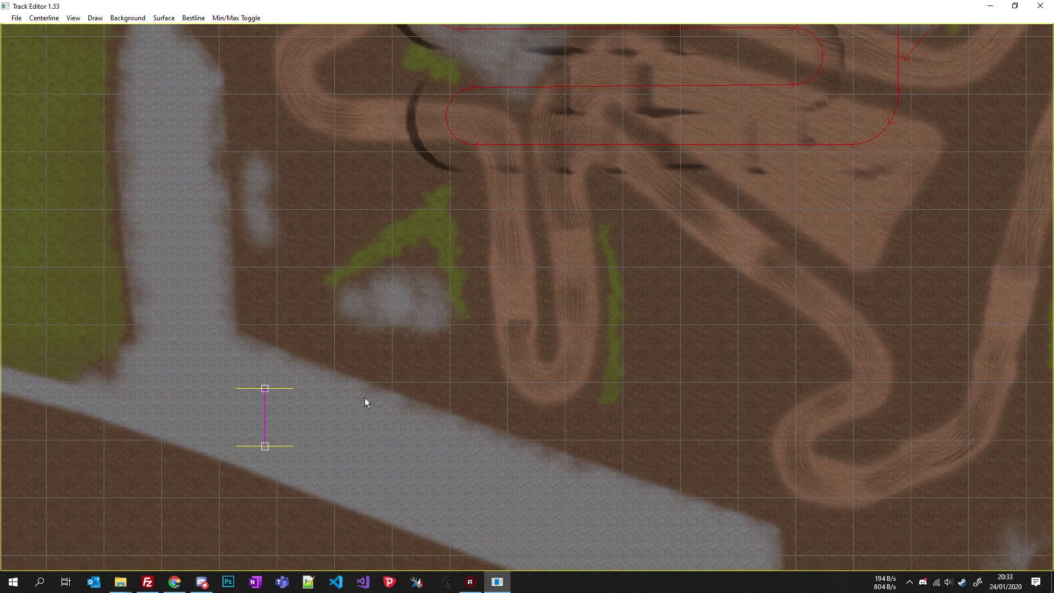
pyautogui.moveTo(262, 448); pyautogui.dragTo(758, 222)
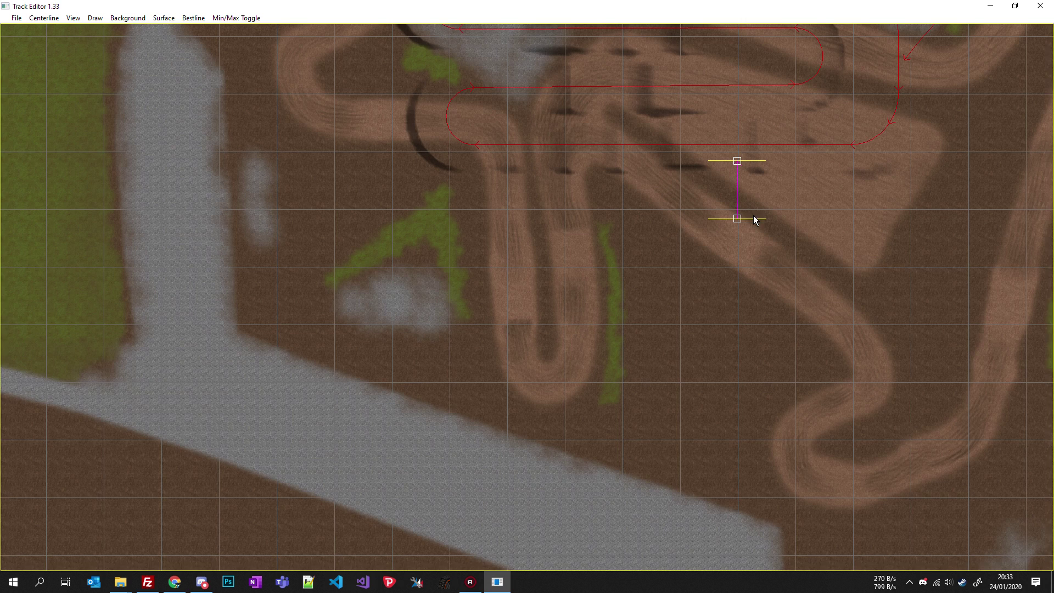
# - Place the segment's start near the wide end of the dirt start area and angle it diagonally towards the narrowing end
pyautogui.scroll(1, 737, 275)
pyautogui.hscroll(1, 737, 275)
pyautogui.scroll(2, 736, 272)
pyautogui.hscroll(3, 735, 273)
pyautogui.keyDown('ctrl'); pyautogui.scroll(2, 685, 258); pyautogui.keyUp('ctrl')
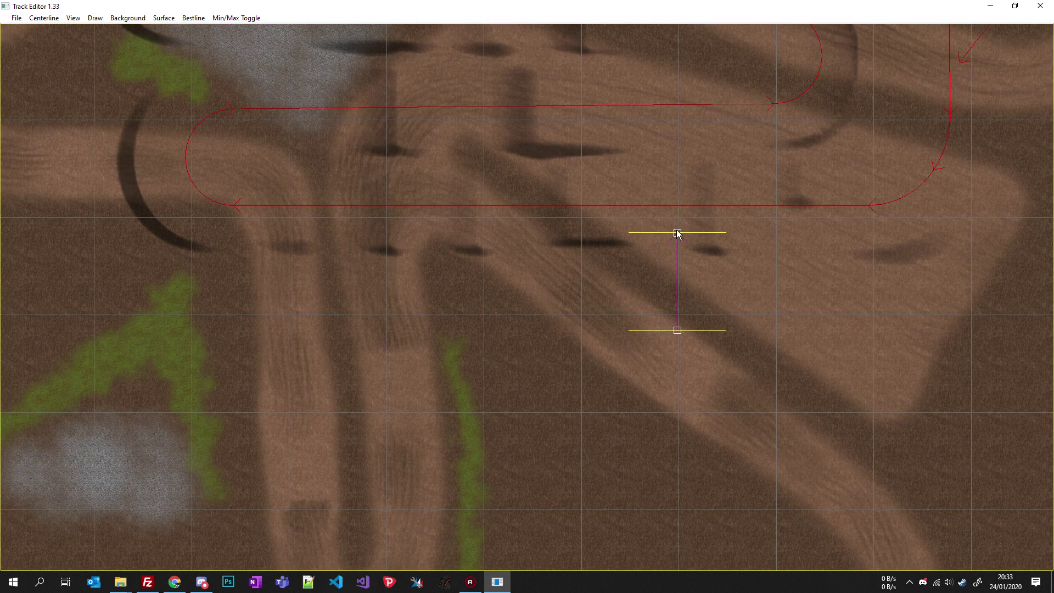
pyautogui.moveTo(678, 231); pyautogui.dragTo(576, 229)
pyautogui.moveTo(678, 332); pyautogui.dragTo(937, 306)
pyautogui.moveTo(835, 200); pyautogui.dragTo(756, 226)
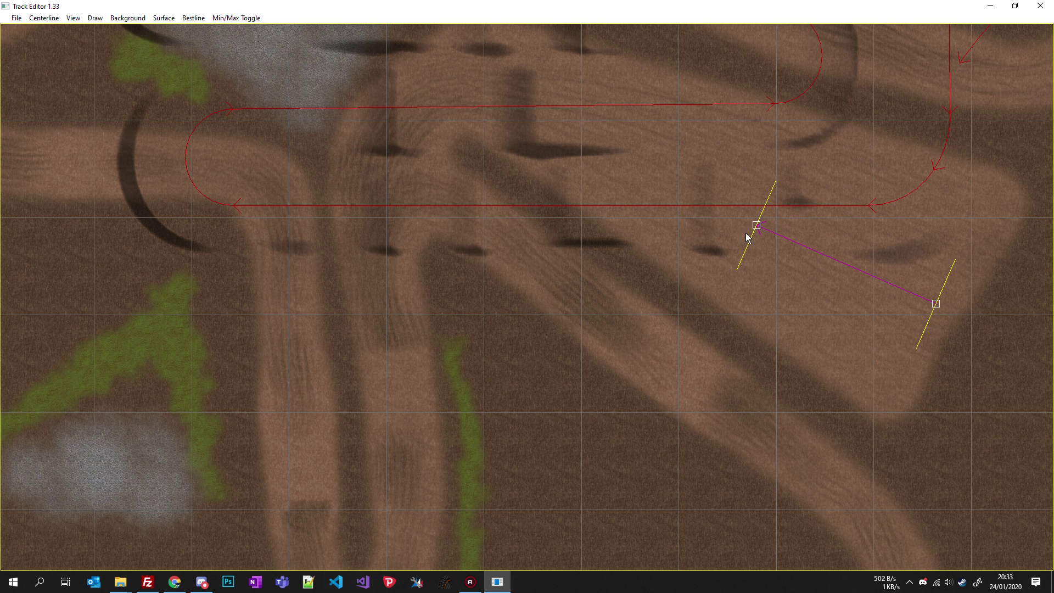
# - Extend the segment's far end along the start straight to the narrowing, and shift the segment slightly back towards the wide end
pyautogui.moveTo(653, 193); pyautogui.dragTo(511, 264, button='middle')
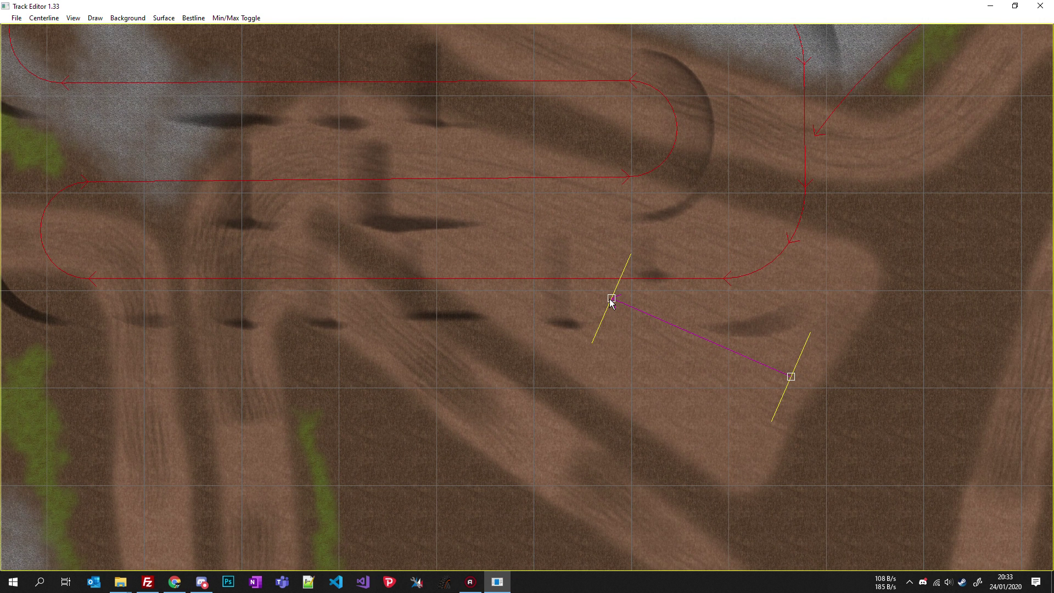
pyautogui.moveTo(612, 297); pyautogui.dragTo(422, 191)
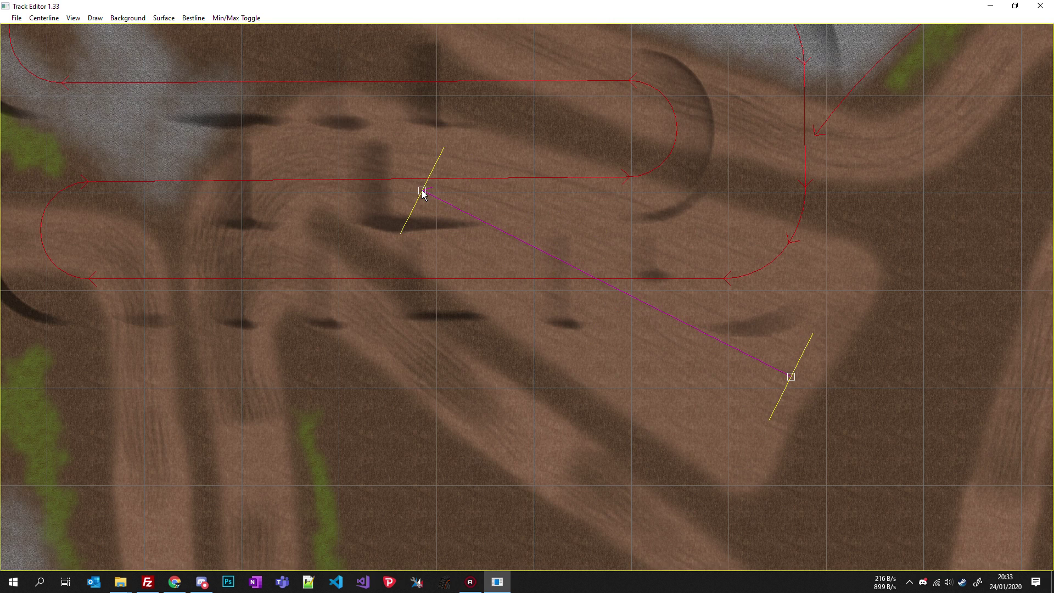
pyautogui.scroll(-1, 689, 143)
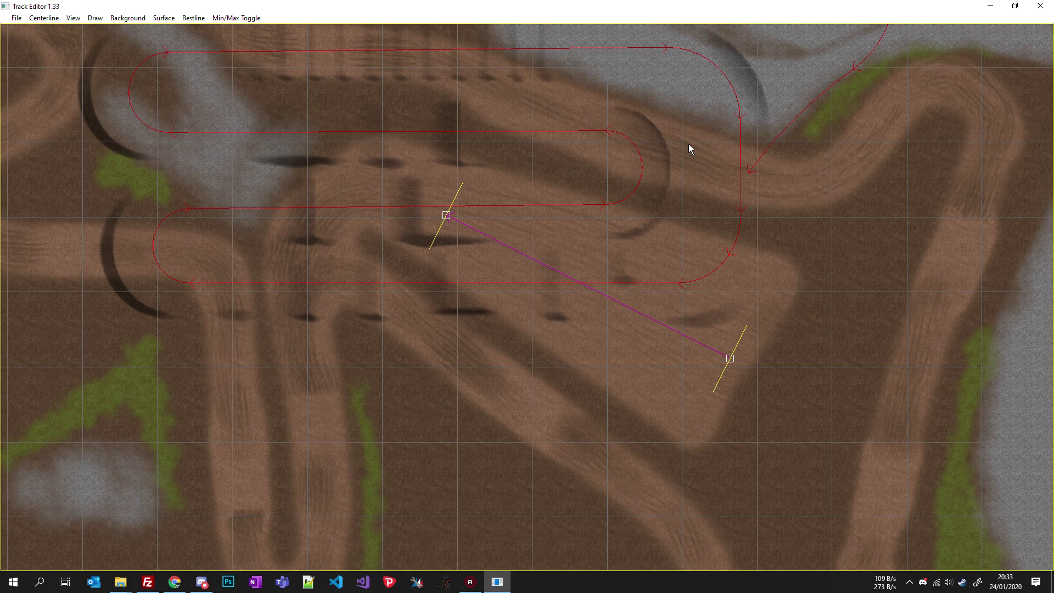
pyautogui.scroll(1, 561, 221)
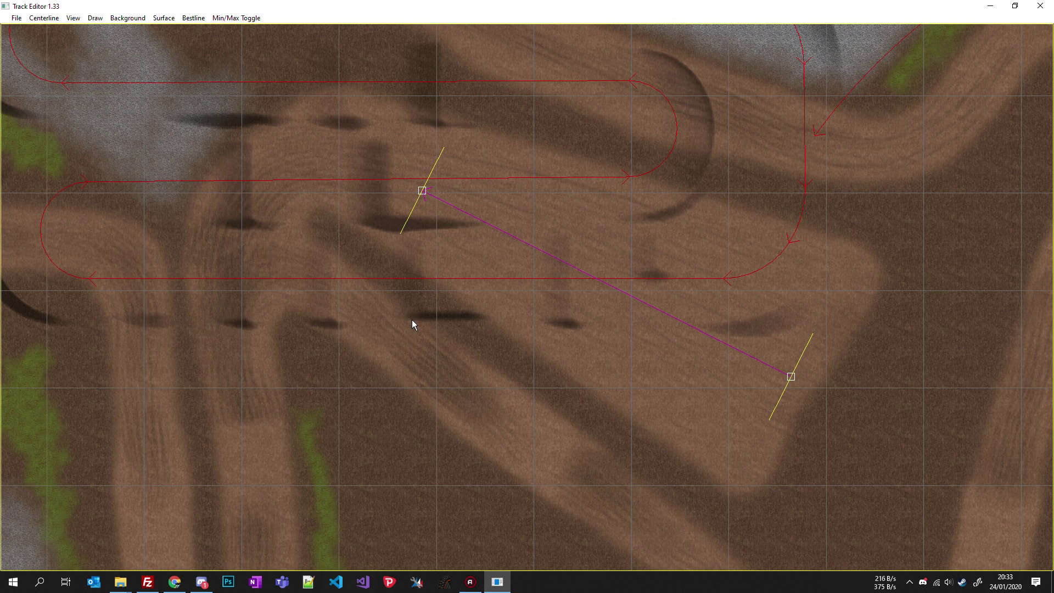
pyautogui.moveTo(790, 376); pyautogui.dragTo(801, 387)
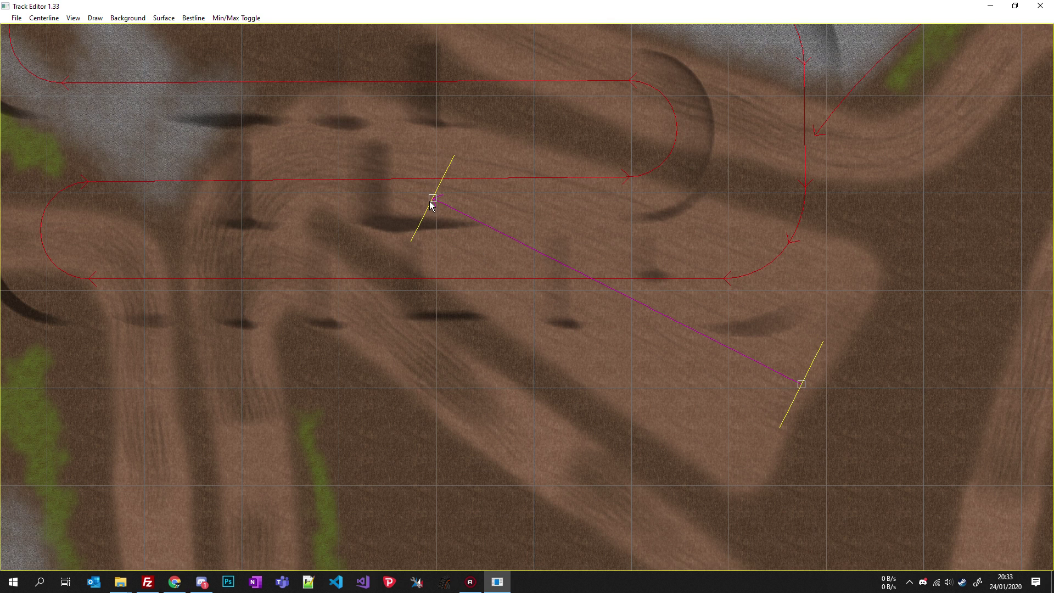
# - Extend the straight segment's far end further towards the first turn and add a curve segment after it
pyautogui.moveTo(432, 198); pyautogui.dragTo(386, 169)
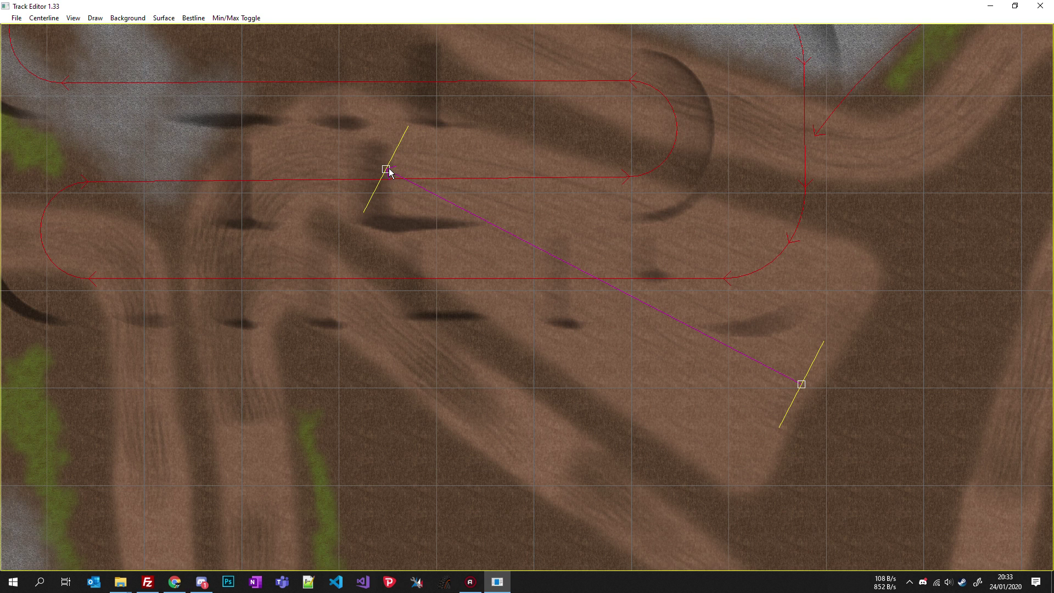
pyautogui.rightClick(387, 169)
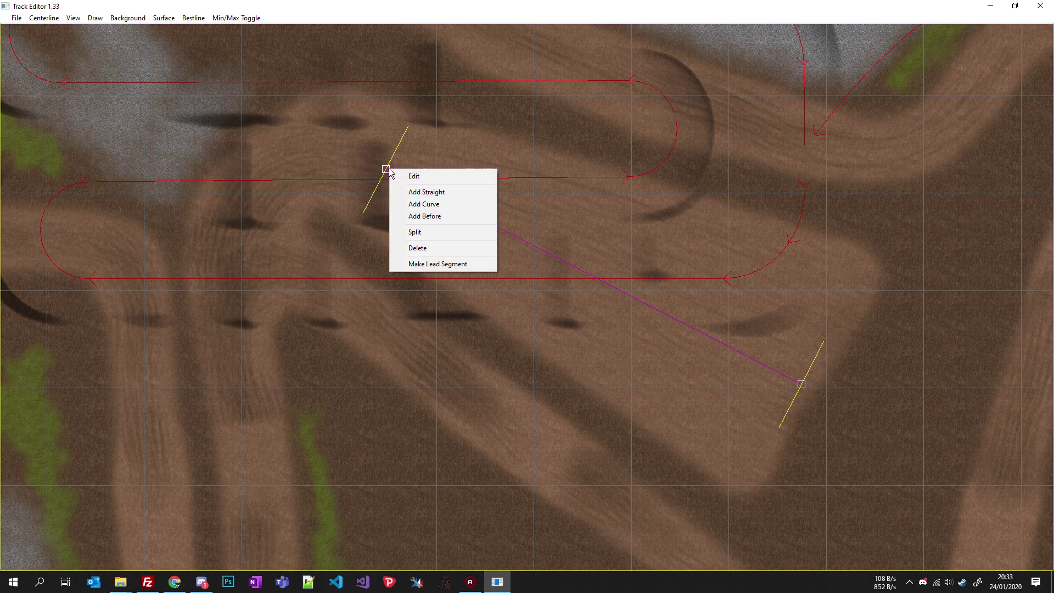
pyautogui.click(422, 206)
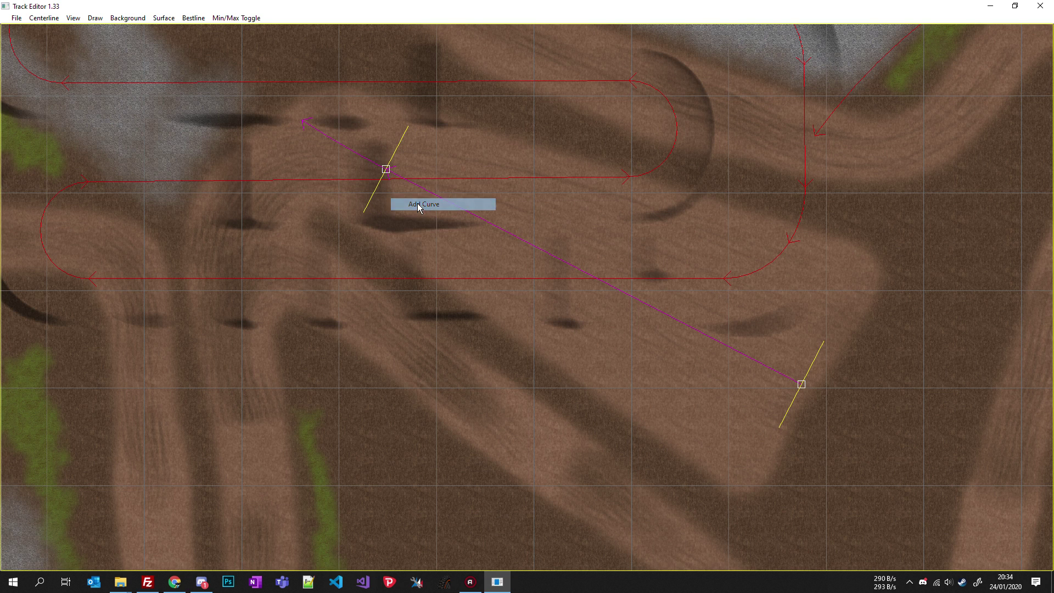
# - Try different end positions for the new curve segment, bending it into the first turn and pulling it back nearly straight
pyautogui.click(301, 124)
pyautogui.moveTo(301, 124); pyautogui.dragTo(281, 186)
pyautogui.scroll(2, 303, 171)
pyautogui.moveTo(364, 178); pyautogui.dragTo(699, 313, button='right')
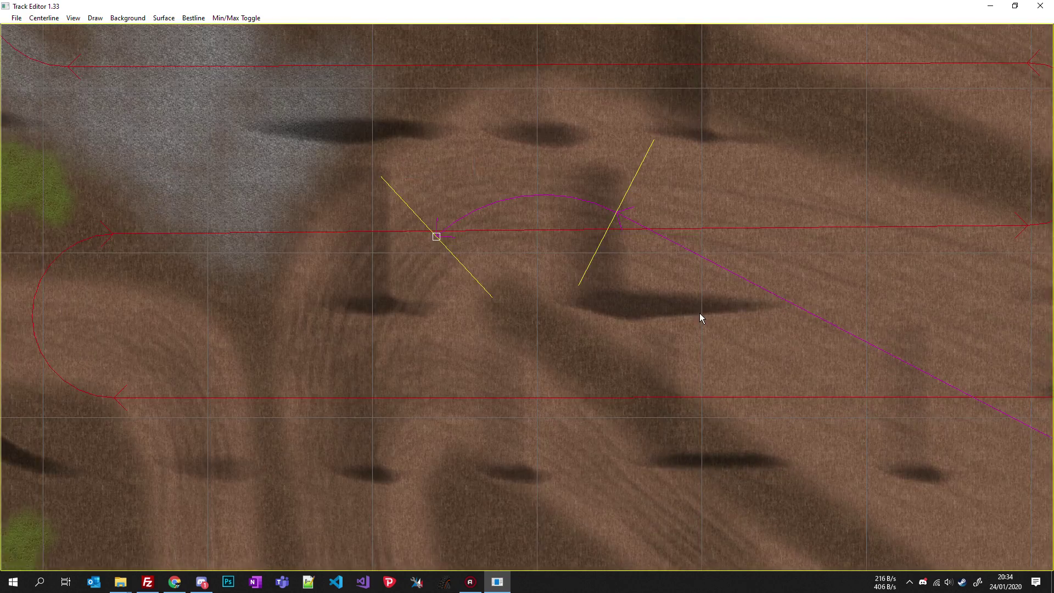
pyautogui.scroll(3, 470, 173)
pyautogui.moveTo(468, 172); pyautogui.dragTo(554, 240, button='right')
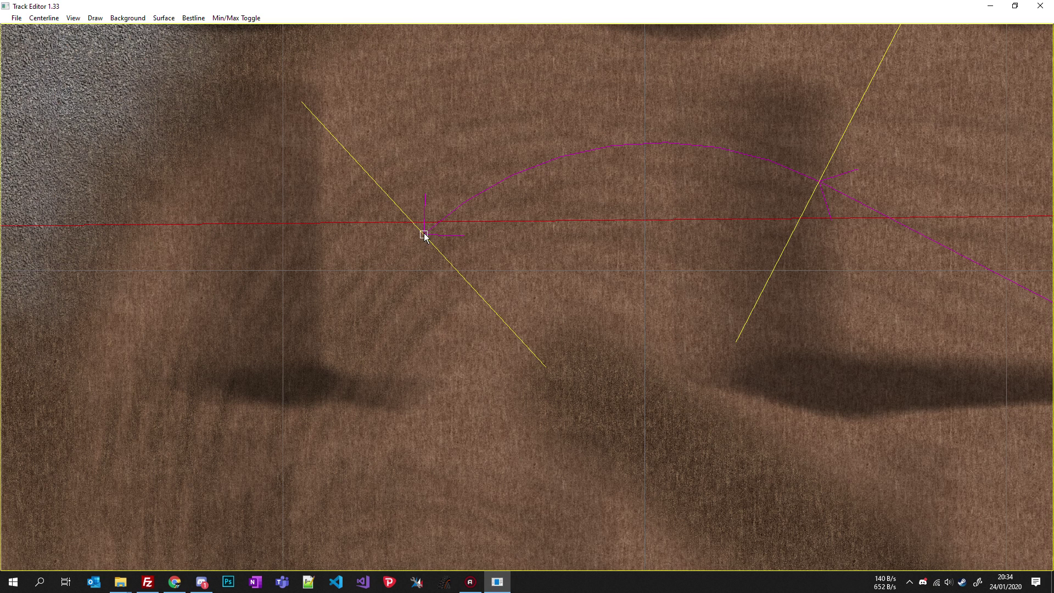
pyautogui.moveTo(425, 233); pyautogui.dragTo(630, 80)
pyautogui.moveTo(678, 119); pyautogui.dragTo(567, 276, button='middle')
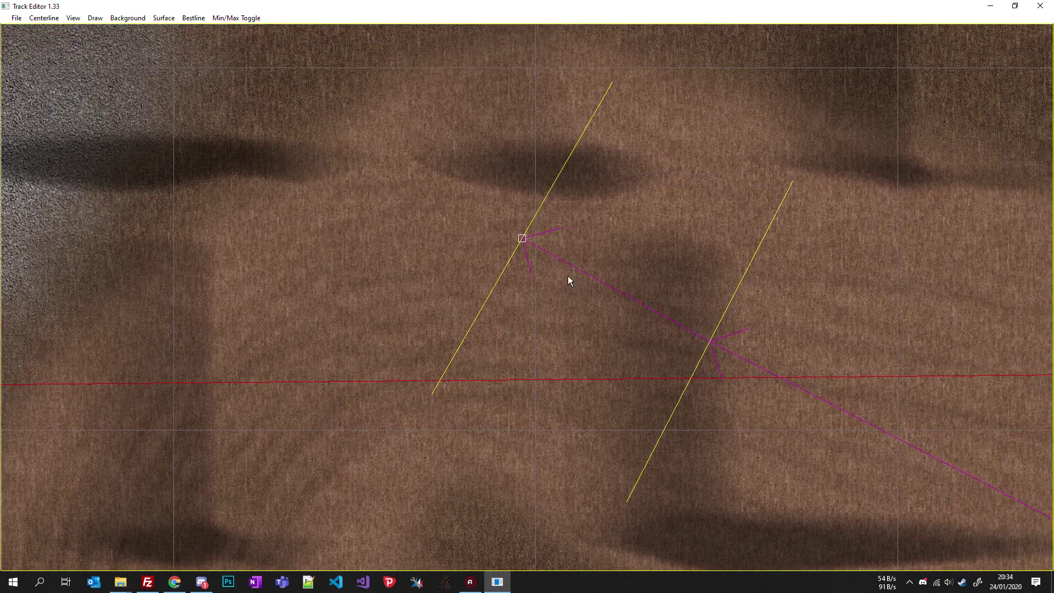
# - Compare the options offered on the curve segment's end point with those offered for the map beside it
pyautogui.scroll(1, 523, 227)
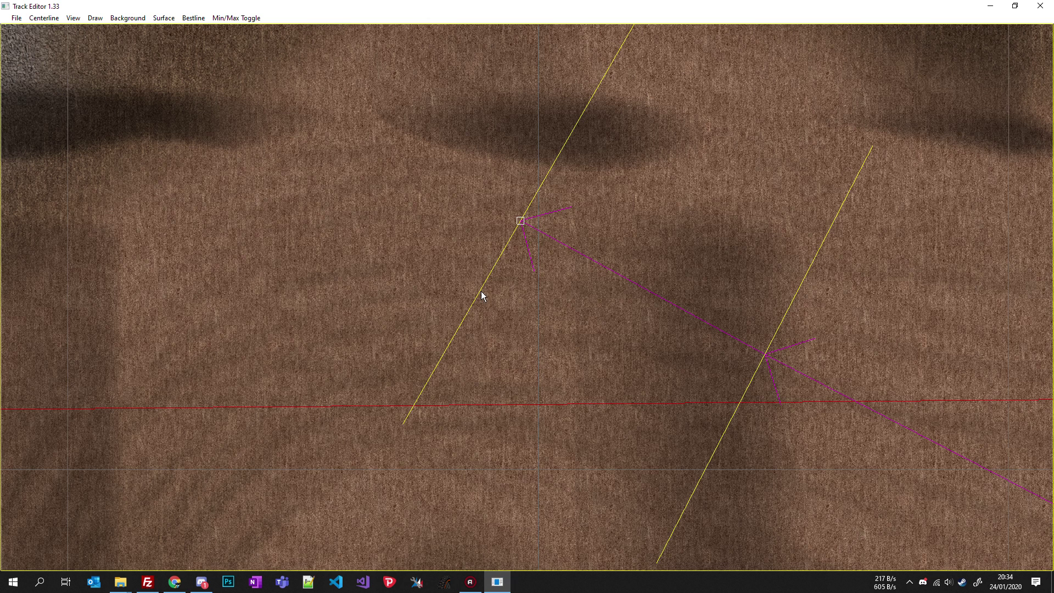
pyautogui.rightClick(521, 224)
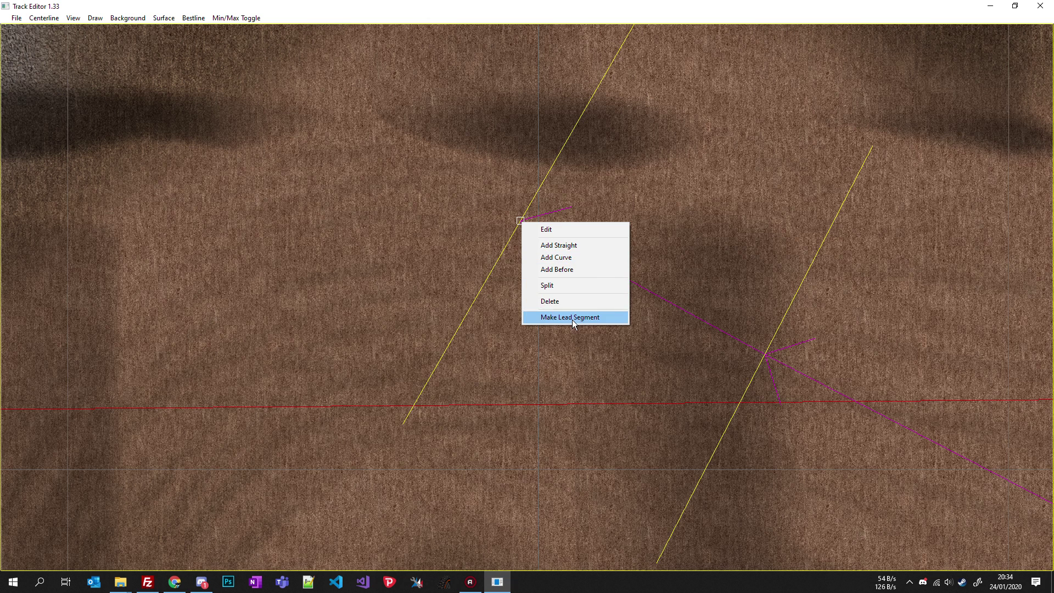
pyautogui.click(525, 208)
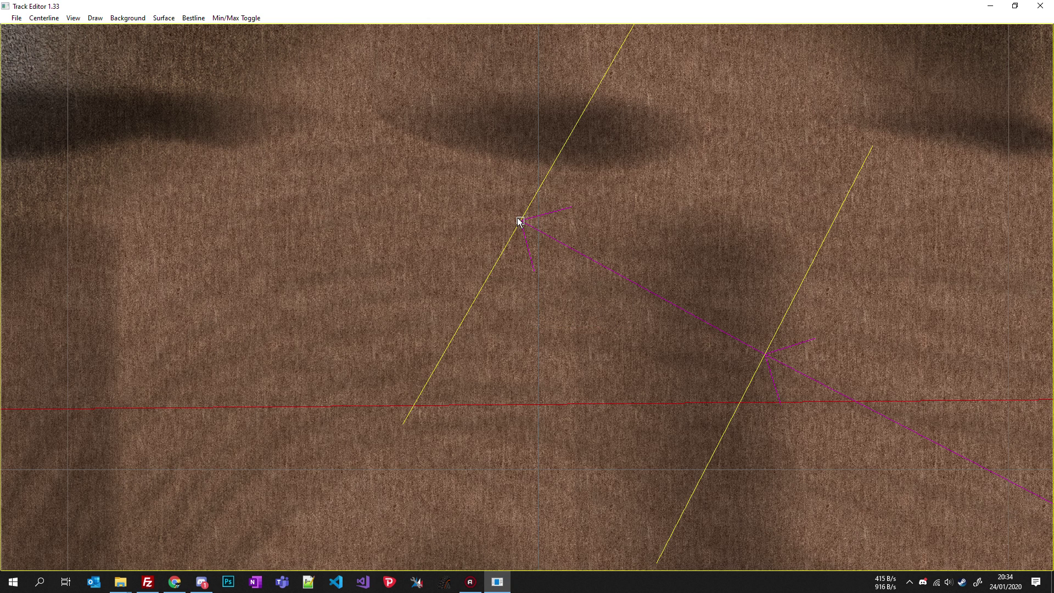
pyautogui.rightClick(518, 220)
pyautogui.click(511, 221)
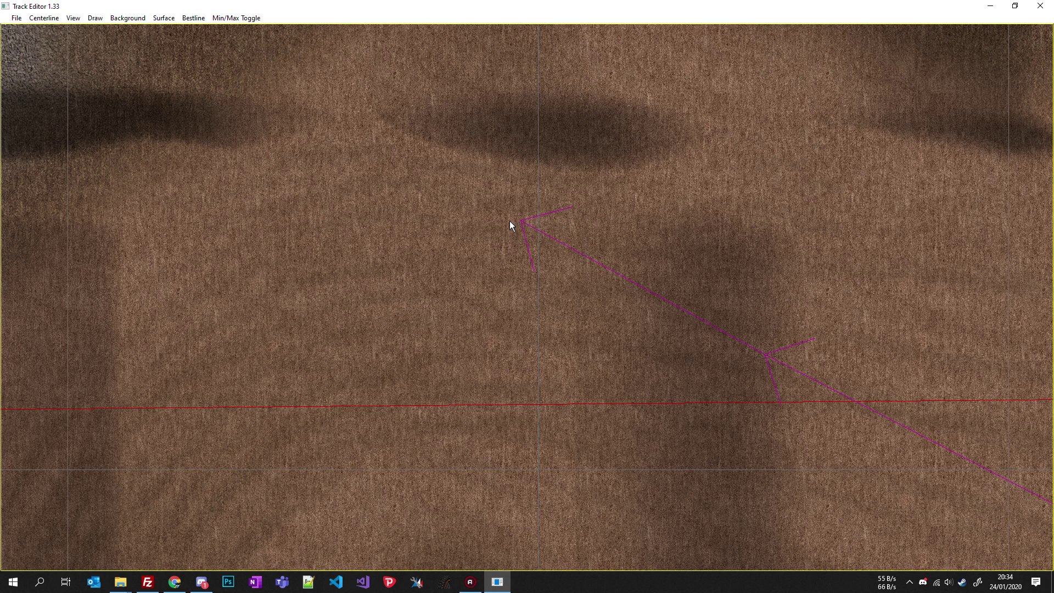
pyautogui.click(521, 223)
pyautogui.rightClick(518, 220)
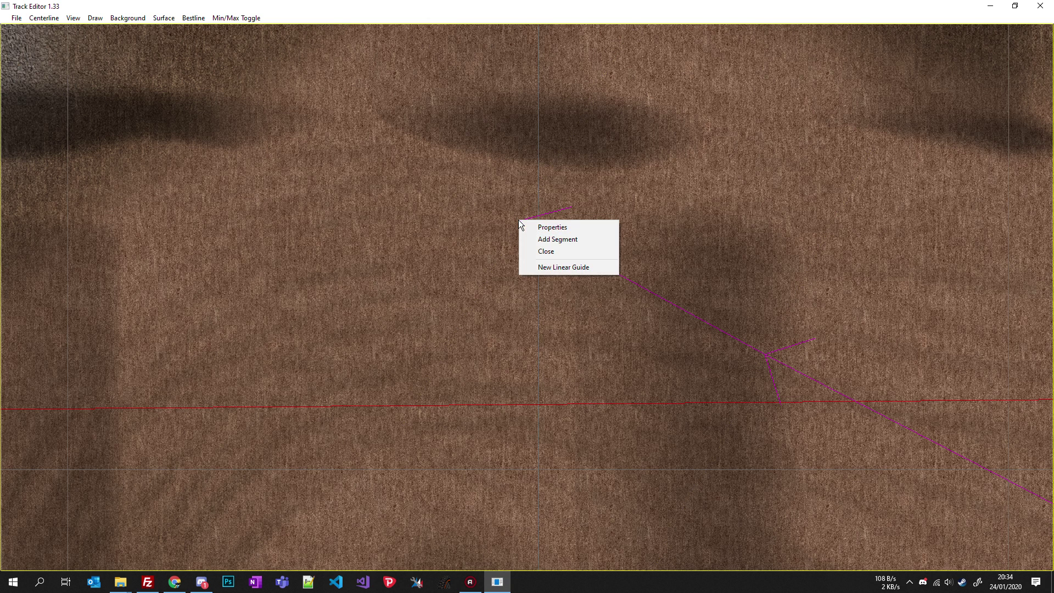
pyautogui.click(519, 220)
pyautogui.click(519, 220)
pyautogui.rightClick(519, 217)
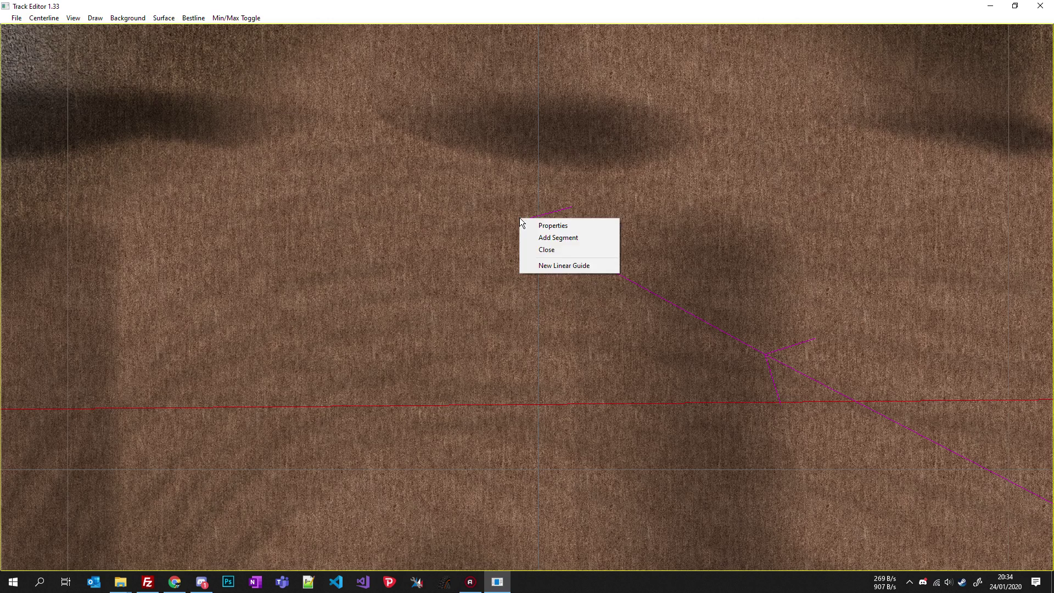
pyautogui.click(514, 219)
pyautogui.click(519, 220)
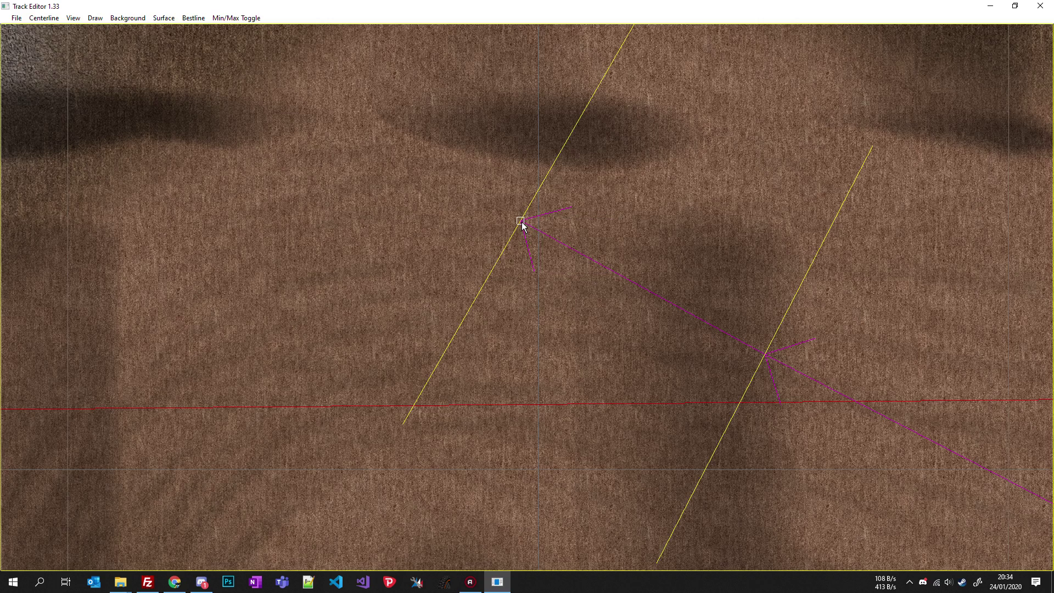
pyautogui.rightClick(522, 223)
pyautogui.click(437, 225)
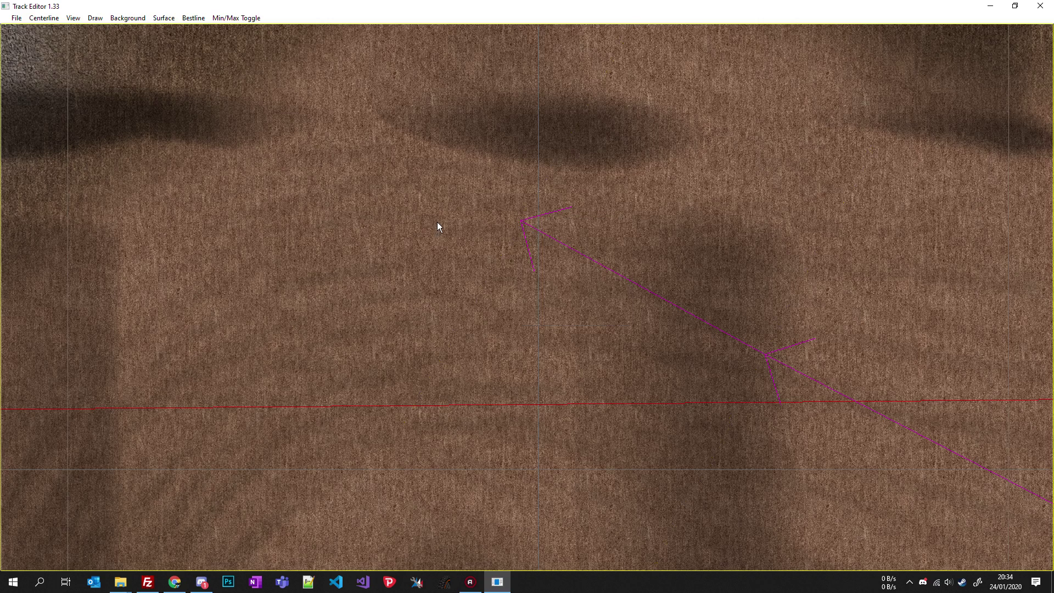
# - Bend the curve segment around the first turn so it ends in the lane leading out of the turn
pyautogui.scroll(-3, 438, 224)
pyautogui.scroll(2, 591, 167)
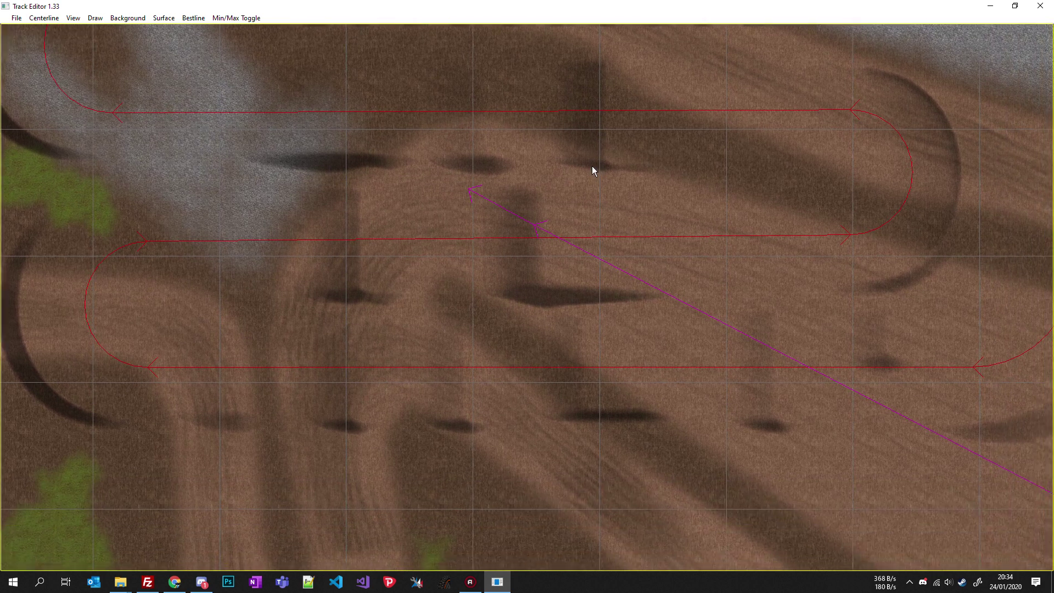
pyautogui.click(534, 187)
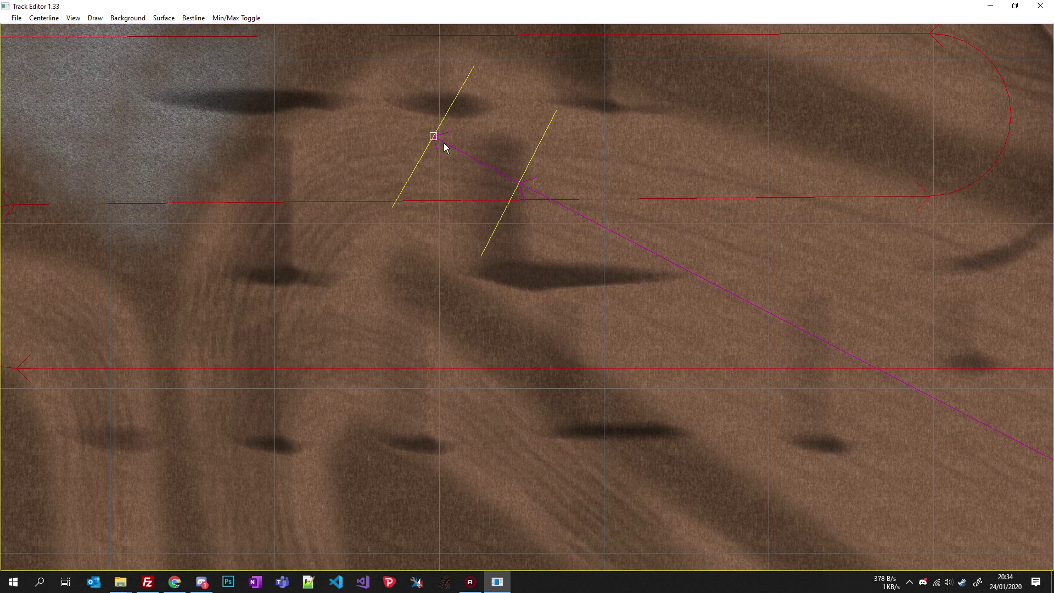
pyautogui.moveTo(434, 146); pyautogui.dragTo(272, 342)
# - Add a straight segment after the curve and shorten it so it ends just down the lane past the turn
pyautogui.rightClick(273, 342)
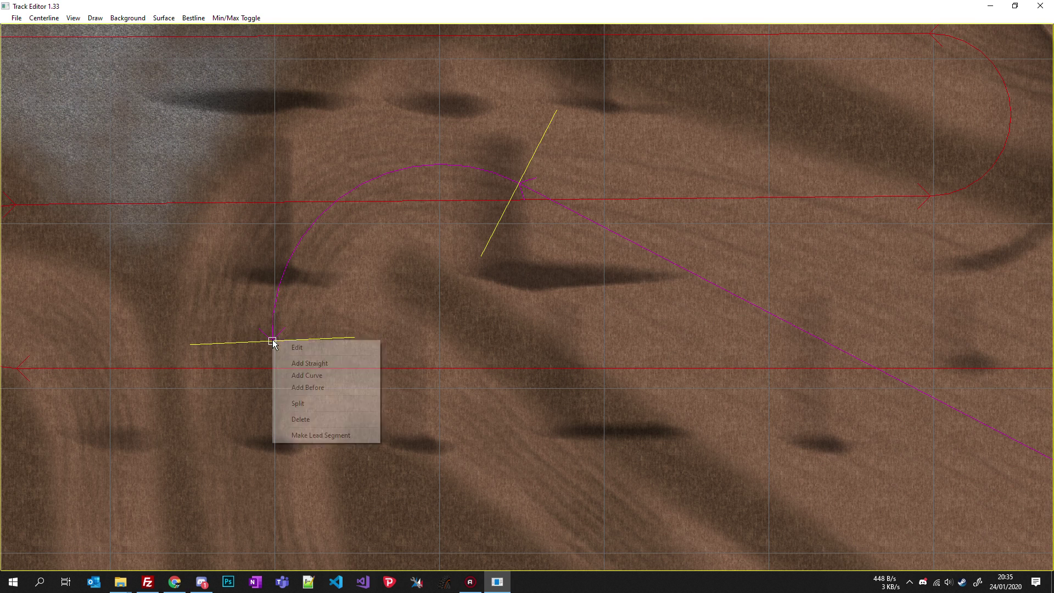
pyautogui.click(314, 366)
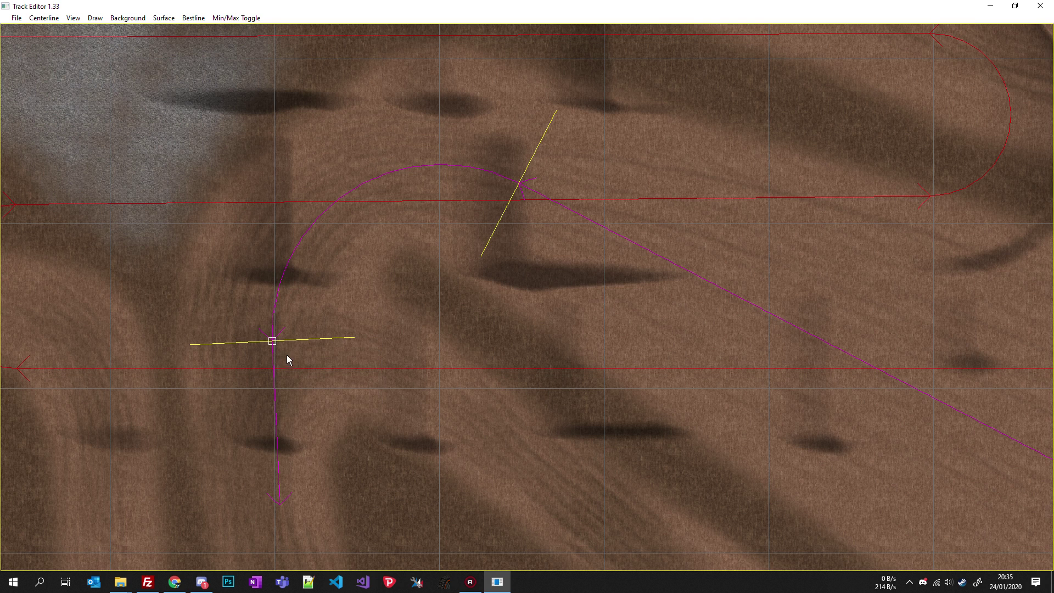
pyautogui.moveTo(280, 502); pyautogui.dragTo(234, 441)
pyautogui.moveTo(415, 379); pyautogui.dragTo(542, 231, button='middle')
pyautogui.scroll(-1, 556, 250)
pyautogui.scroll(-3, 557, 250)
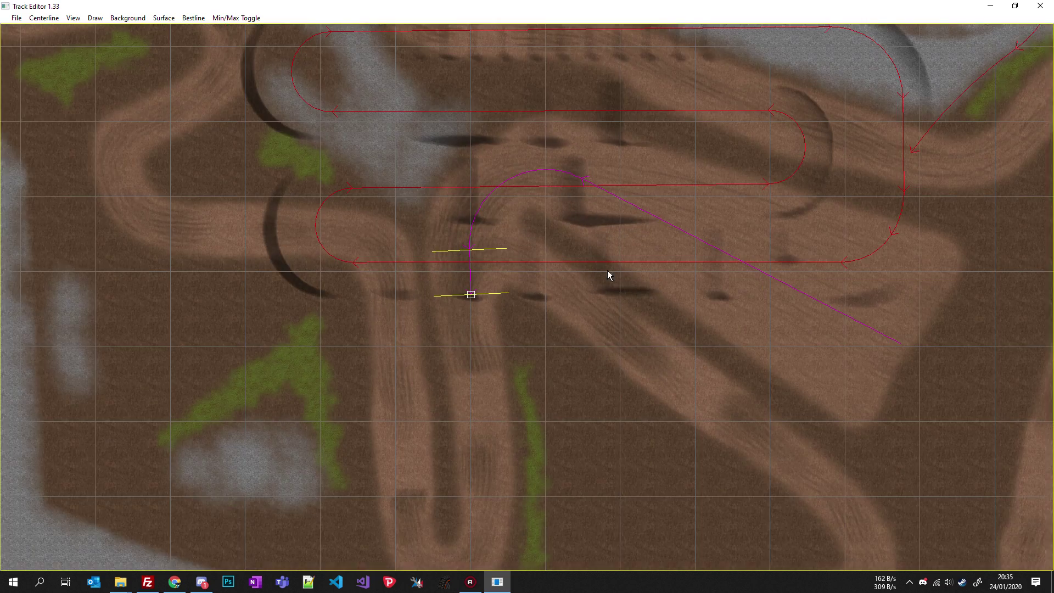
pyautogui.moveTo(607, 275); pyautogui.dragTo(448, 245)
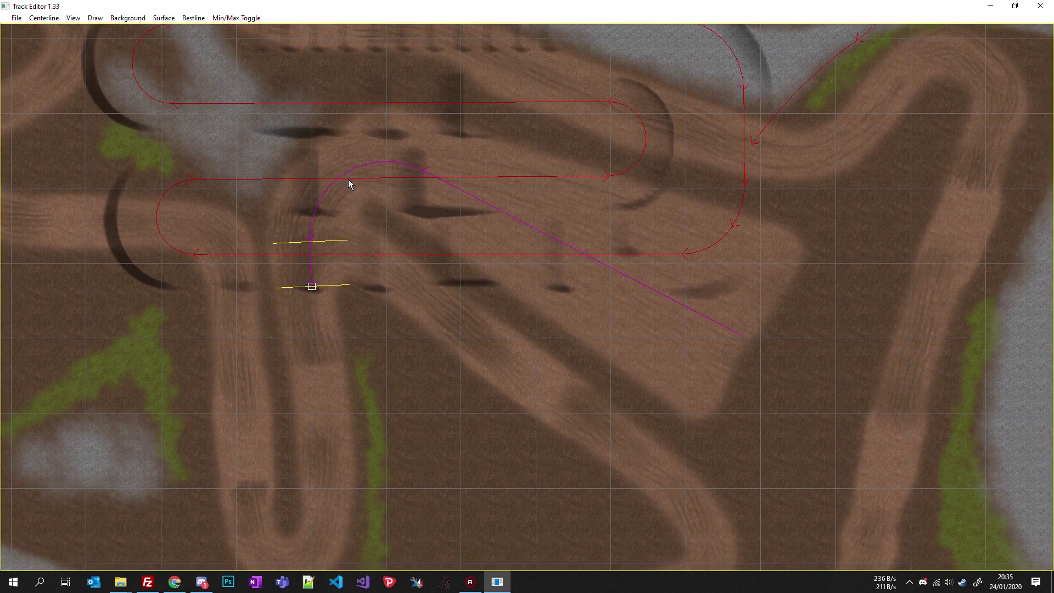
# - Save the start area centerline as example_start.tcl in the _mxb_track_example folder, replacing the existing file
pyautogui.click(44, 18)
pyautogui.click(70, 146)
pyautogui.click(42, 19)
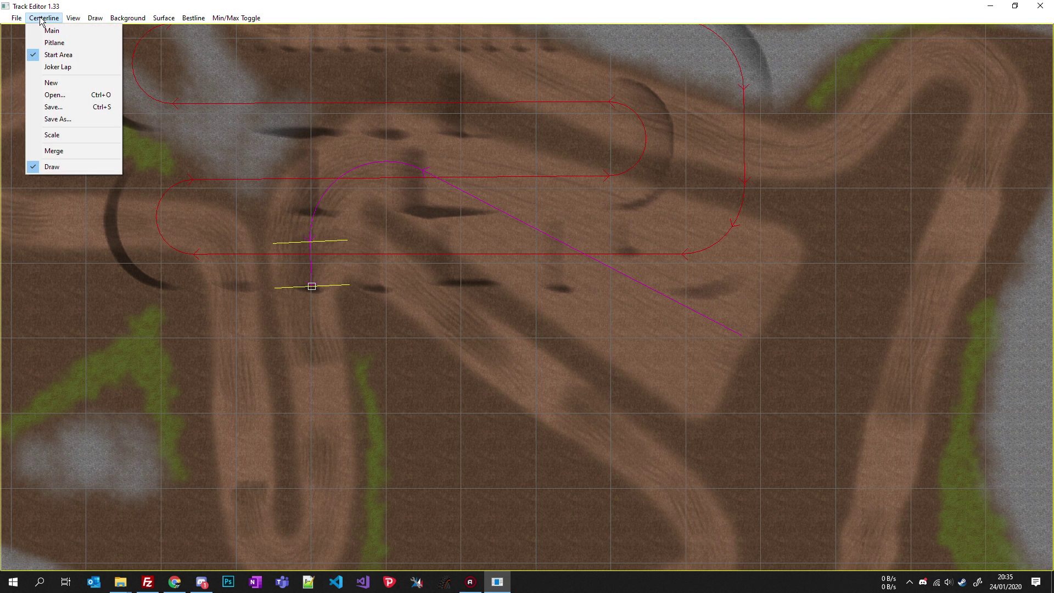
pyautogui.click(76, 118)
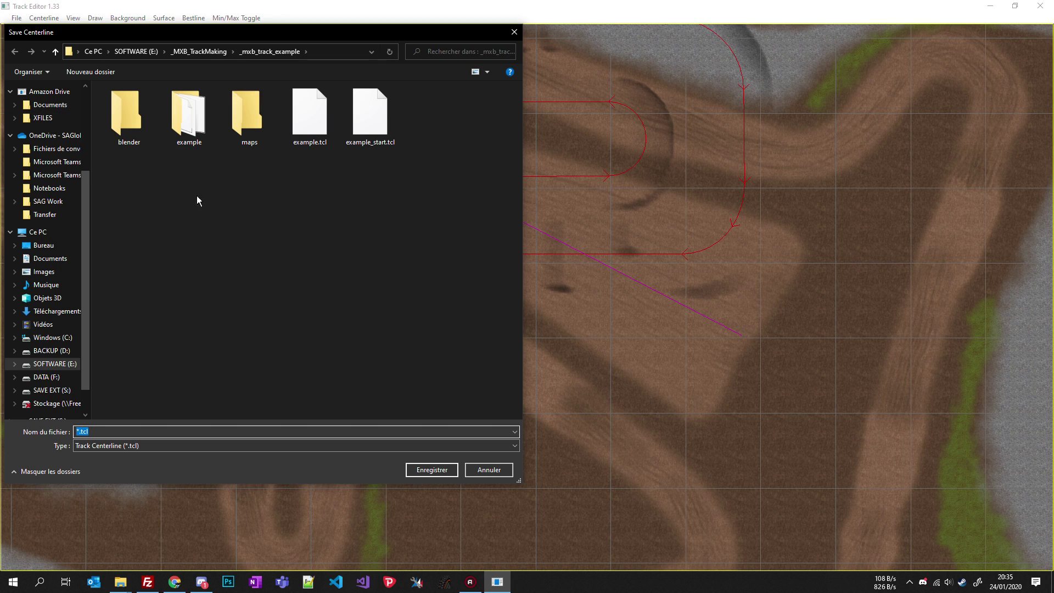
pyautogui.click(367, 115)
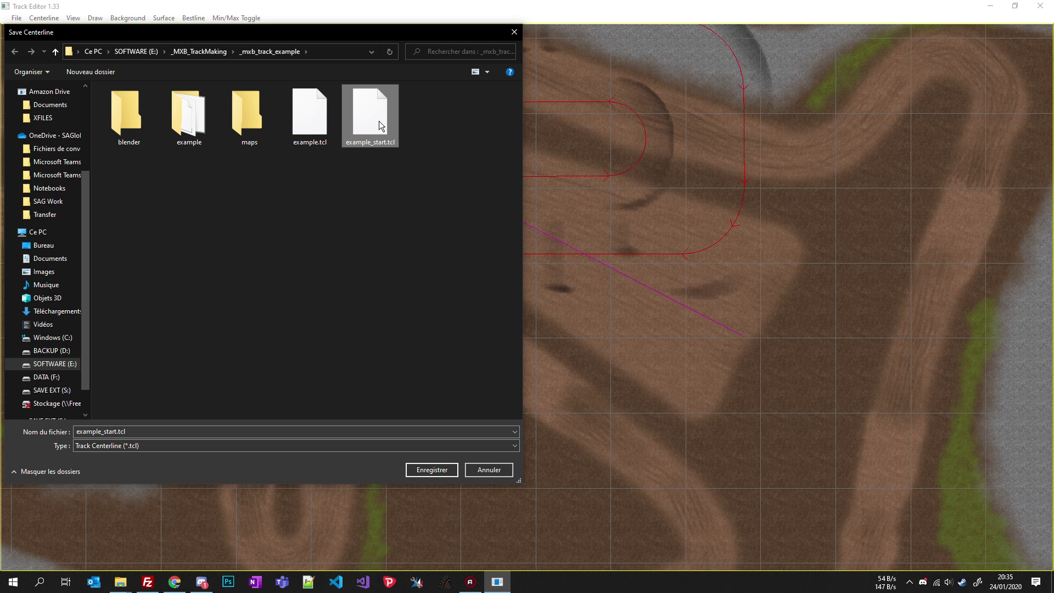
pyautogui.click(434, 471)
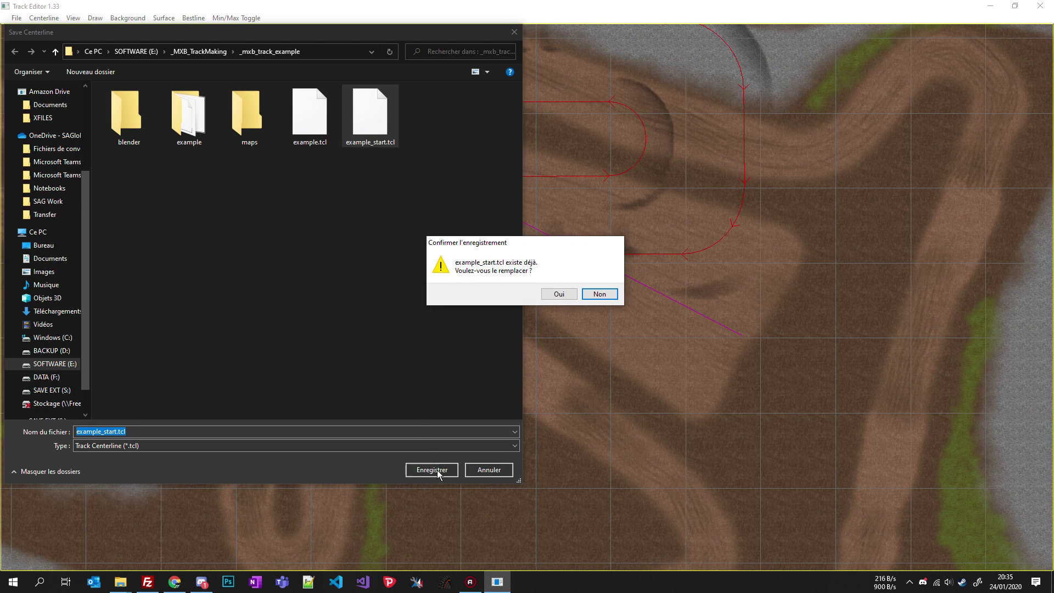
pyautogui.click(555, 291)
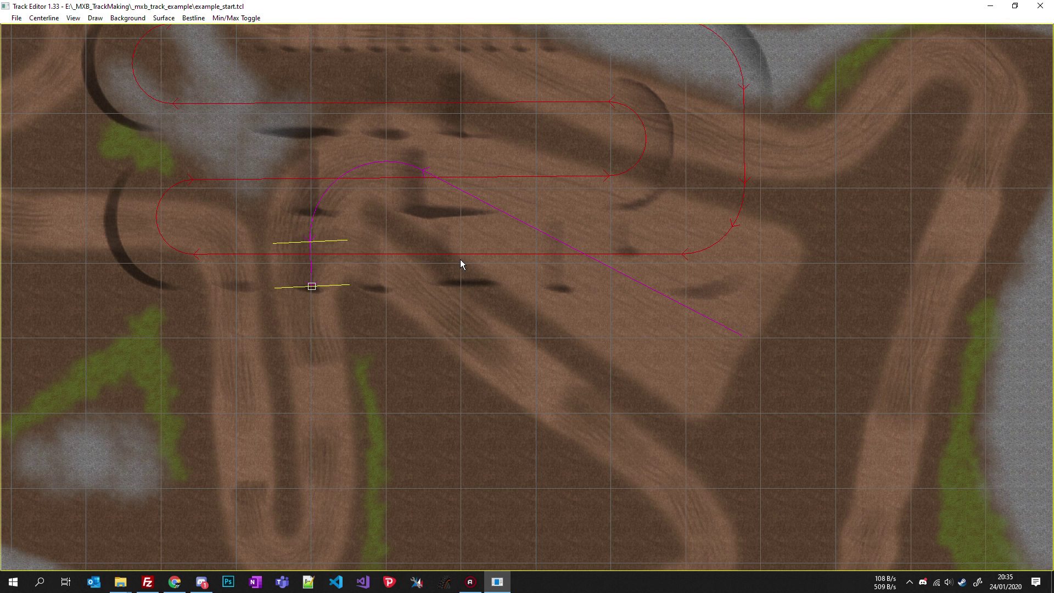
# - Make the main centerline the active one and start a new centerline for it
pyautogui.click(44, 18)
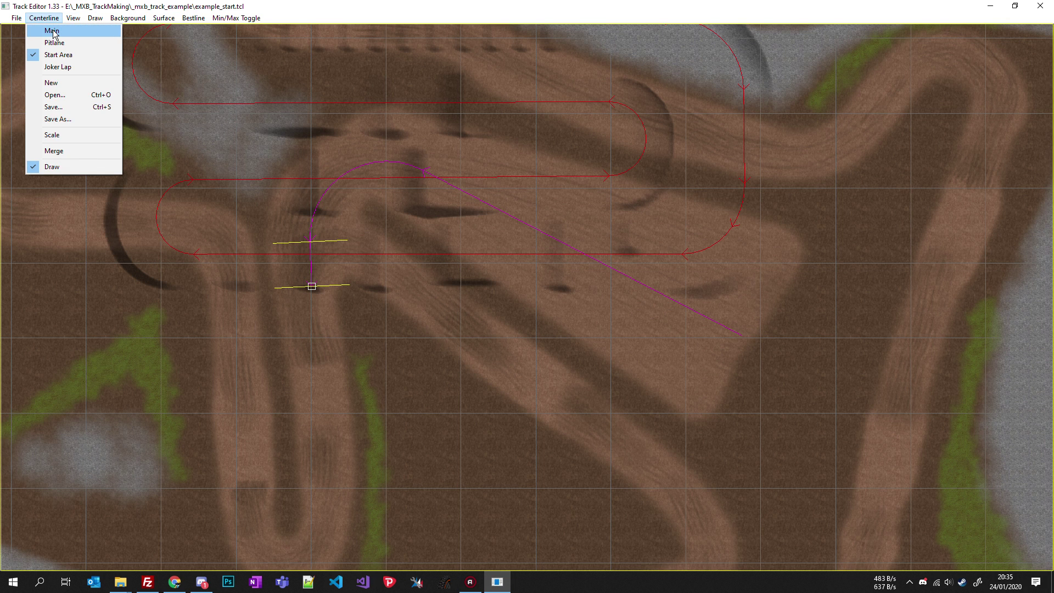
pyautogui.click(52, 30)
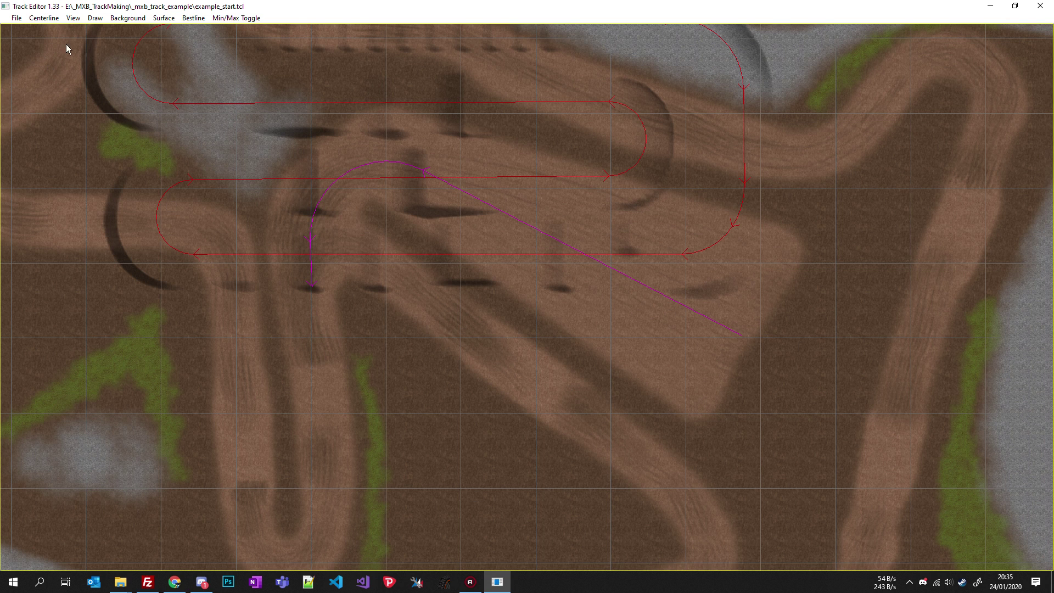
pyautogui.click(46, 20)
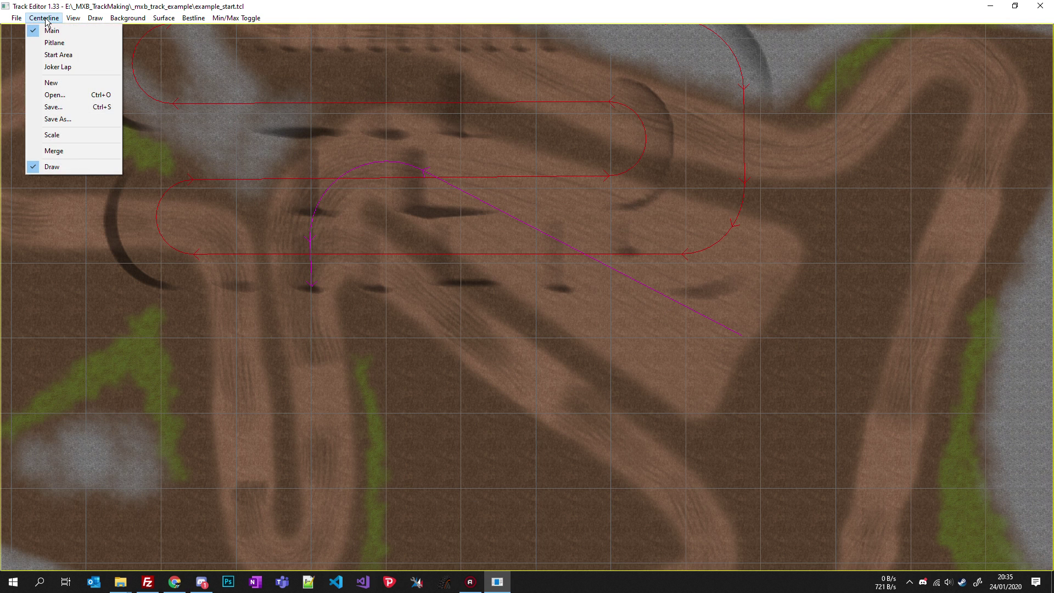
pyautogui.click(55, 82)
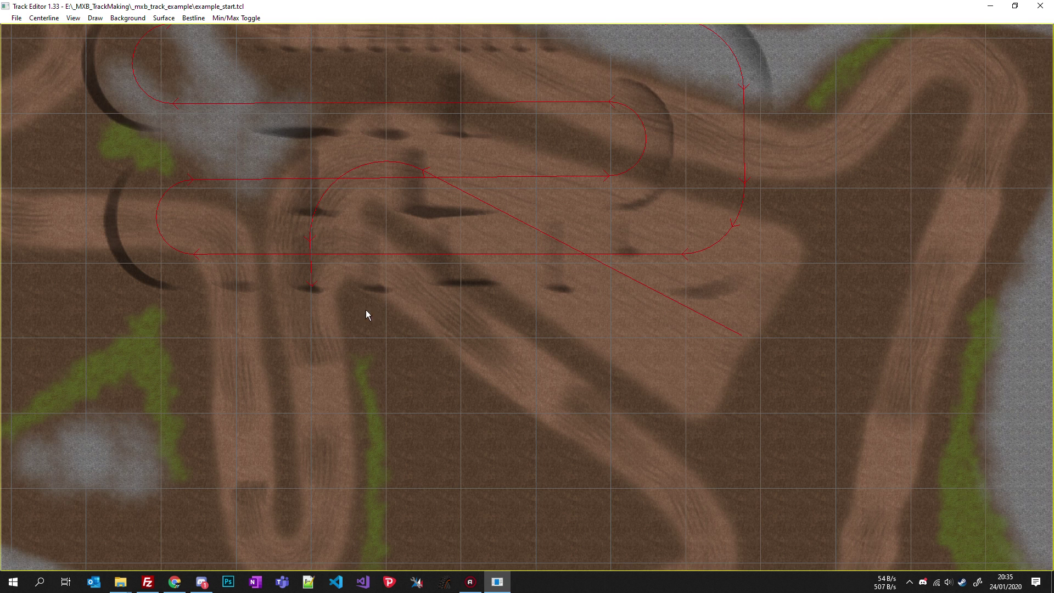
# - Add a first segment to the main centerline with the default settings
pyautogui.moveTo(366, 314); pyautogui.dragTo(559, 164, button='middle')
pyautogui.rightClick(379, 265)
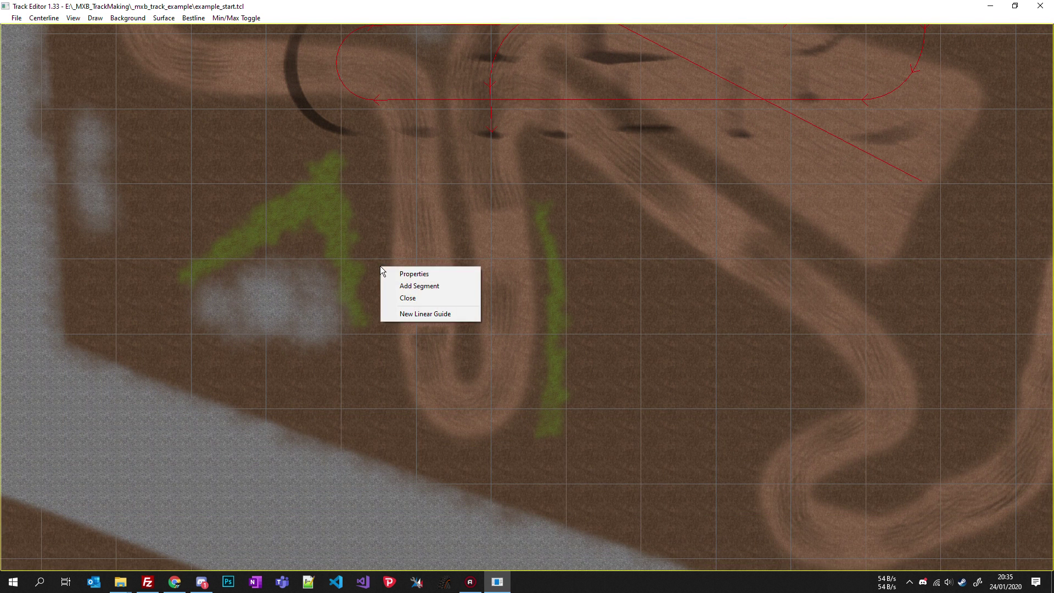
pyautogui.click(404, 287)
pyautogui.press('Return')
# - Move the new segment from the map origin to the track's eastern lane, just below the hairpin
pyautogui.scroll(-5, 223, 192)
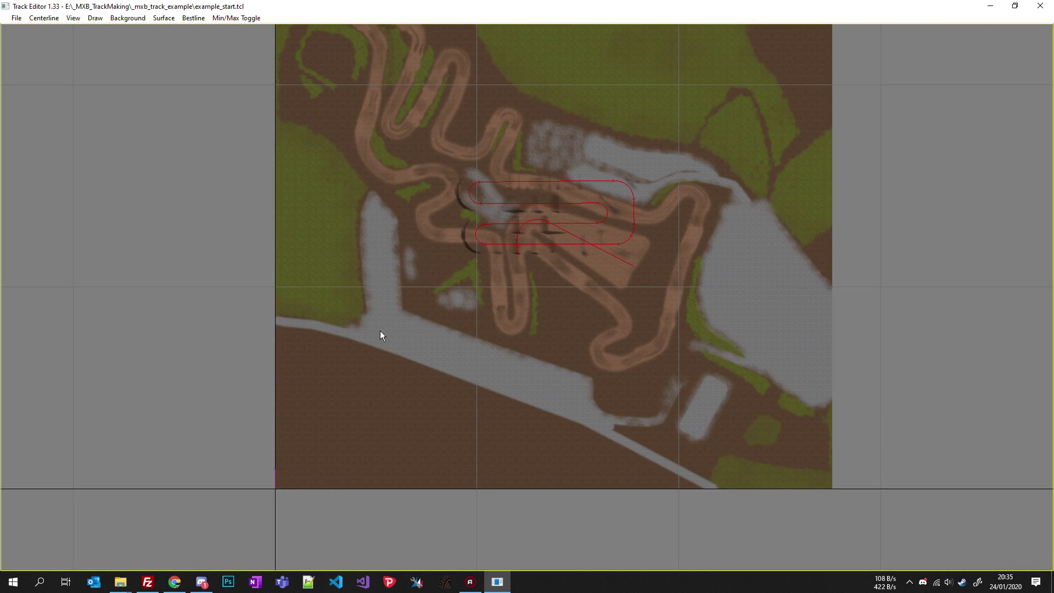
pyautogui.moveTo(275, 492); pyautogui.dragTo(561, 293)
pyautogui.scroll(6, 619, 257)
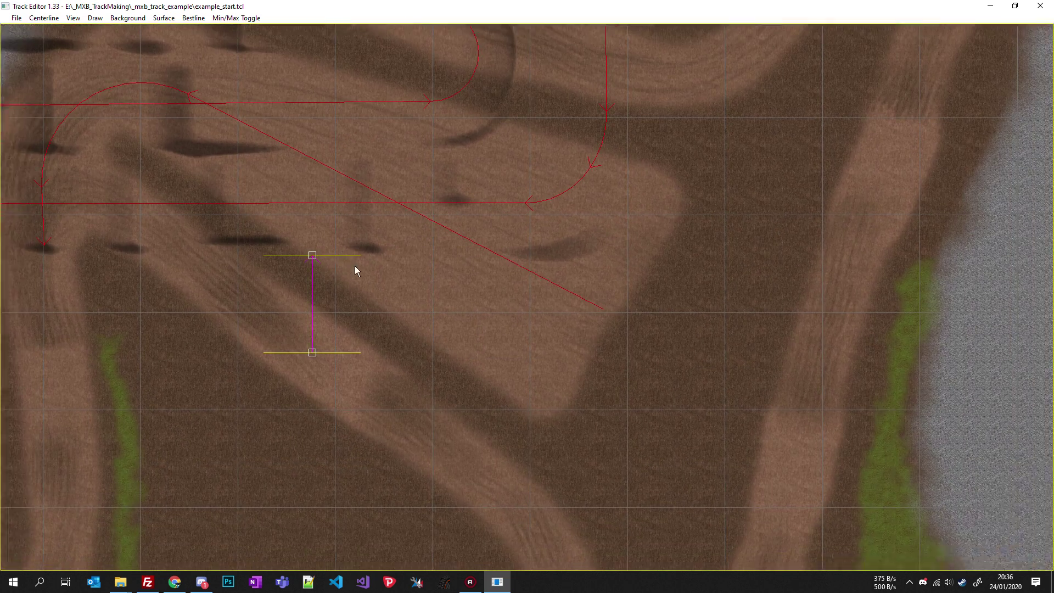
pyautogui.moveTo(354, 266); pyautogui.dragTo(328, 252, button='middle')
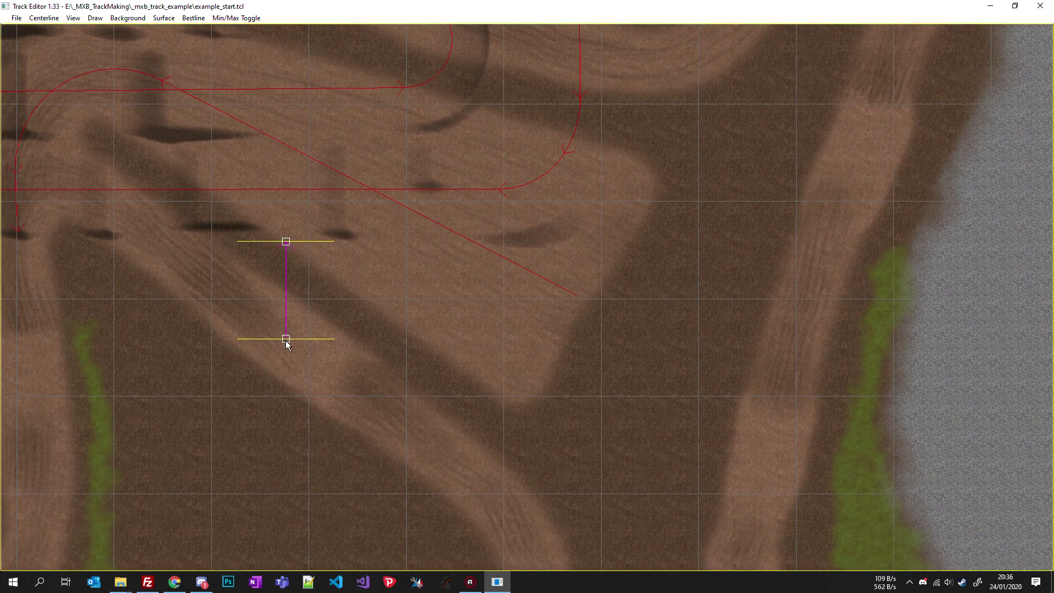
pyautogui.moveTo(286, 343); pyautogui.dragTo(811, 191)
pyautogui.moveTo(811, 190); pyautogui.dragTo(468, 339, button='right')
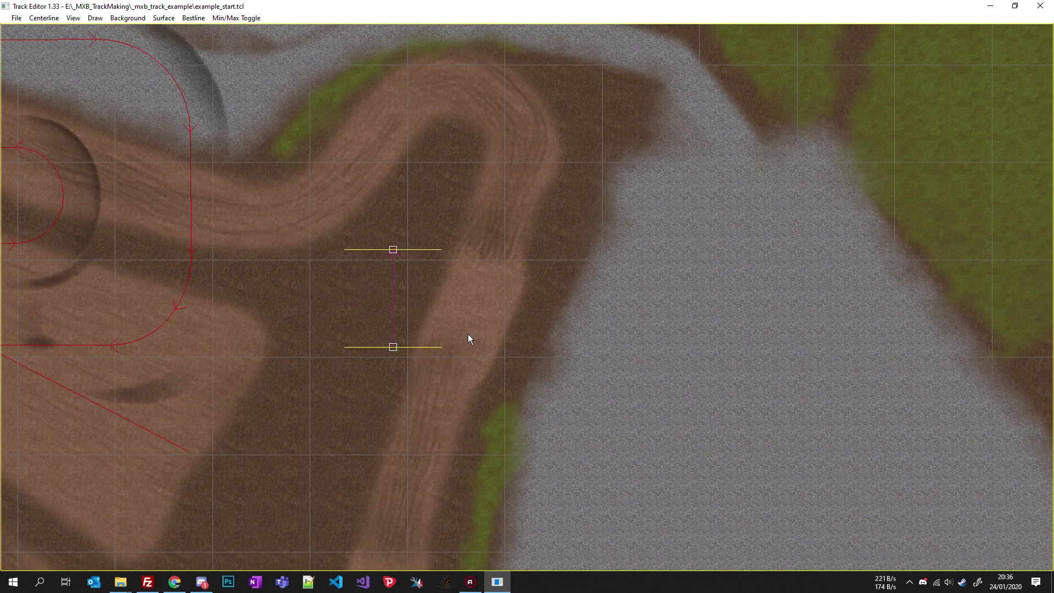
pyautogui.moveTo(393, 351); pyautogui.dragTo(492, 266)
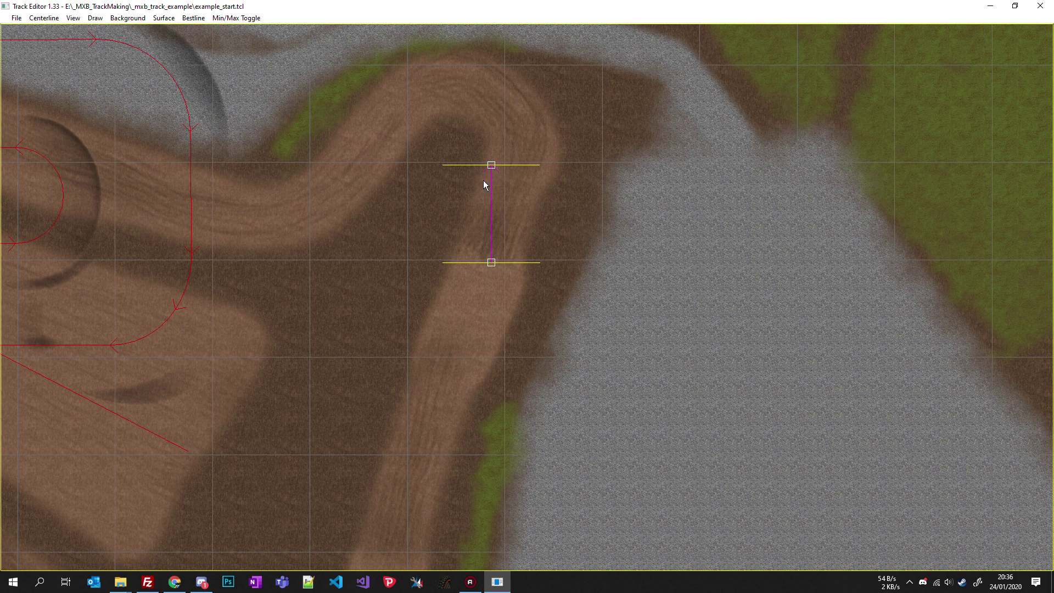
# - Rotate and lengthen the first segment so it follows the eastern straight down to just before the southeastern bend
pyautogui.moveTo(492, 171); pyautogui.dragTo(440, 447)
pyautogui.moveTo(493, 262); pyautogui.dragTo(491, 261)
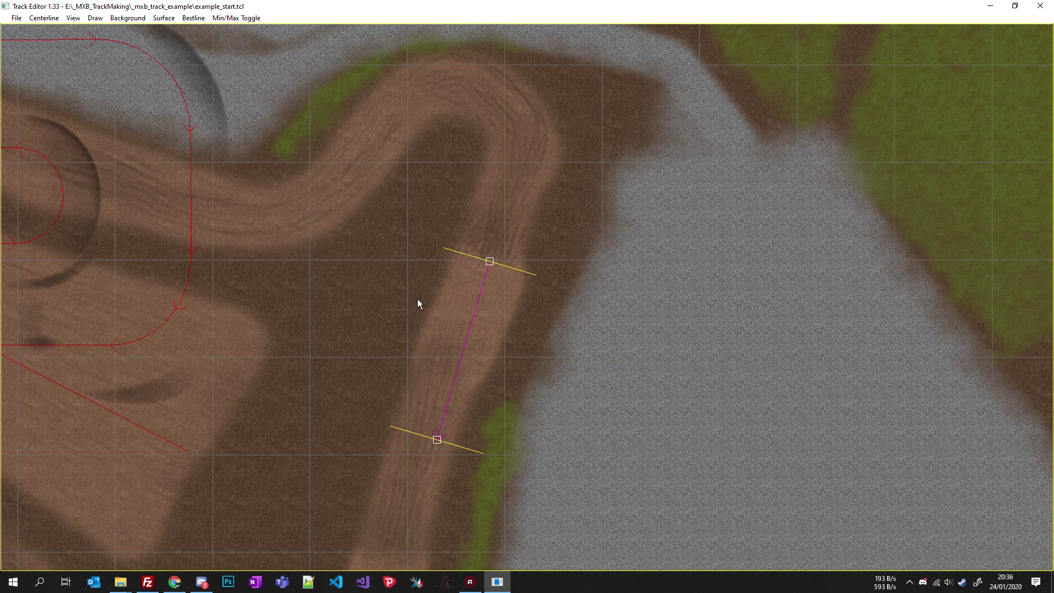
pyautogui.moveTo(329, 319); pyautogui.dragTo(614, 205, button='middle')
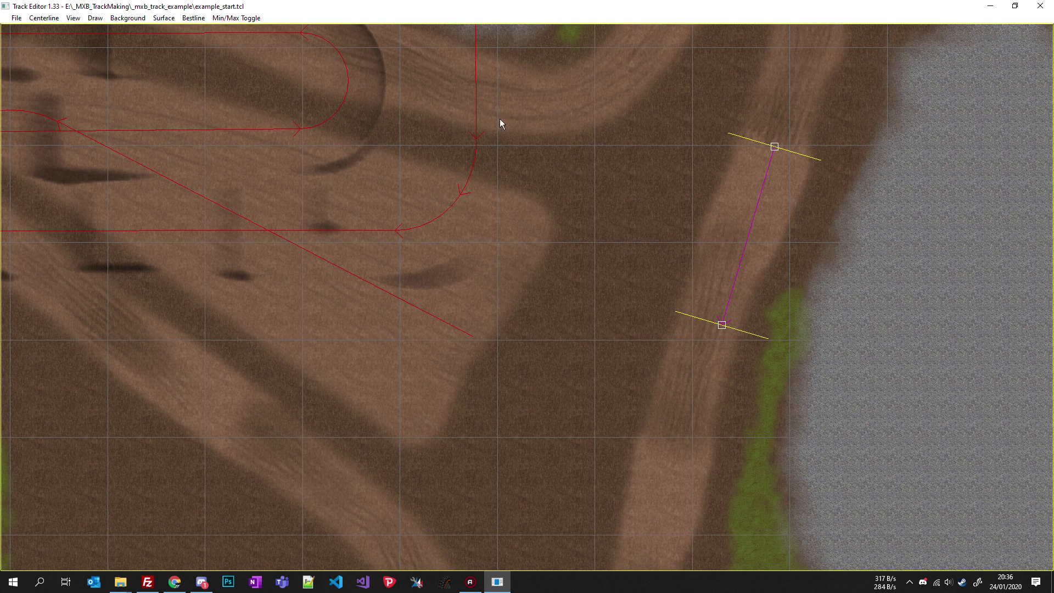
pyautogui.moveTo(850, 176); pyautogui.dragTo(623, 177, button='right')
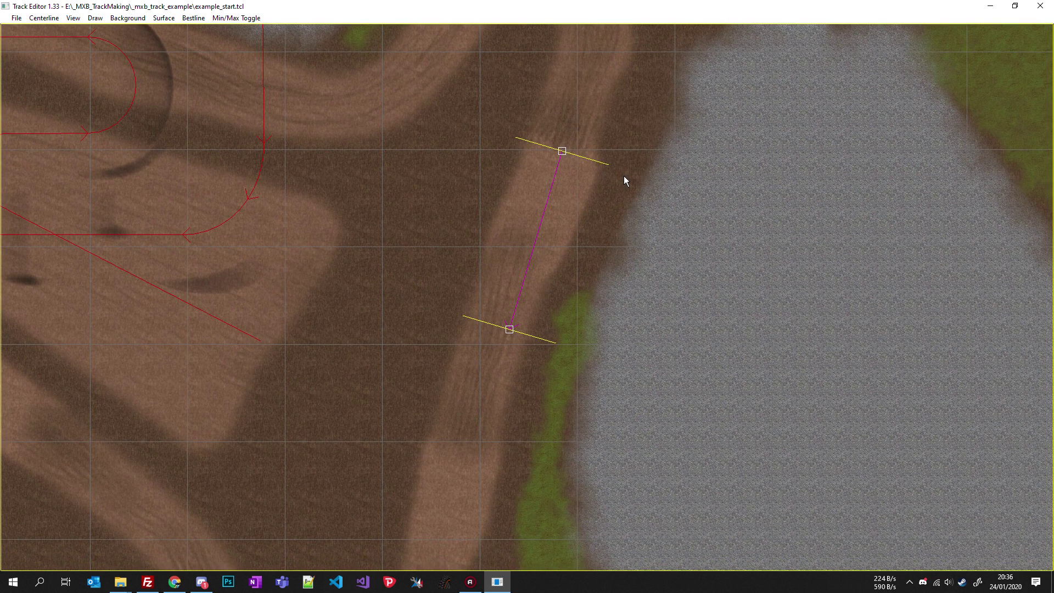
pyautogui.moveTo(563, 149); pyautogui.dragTo(563, 152)
pyautogui.moveTo(627, 231); pyautogui.dragTo(671, 69, button='right')
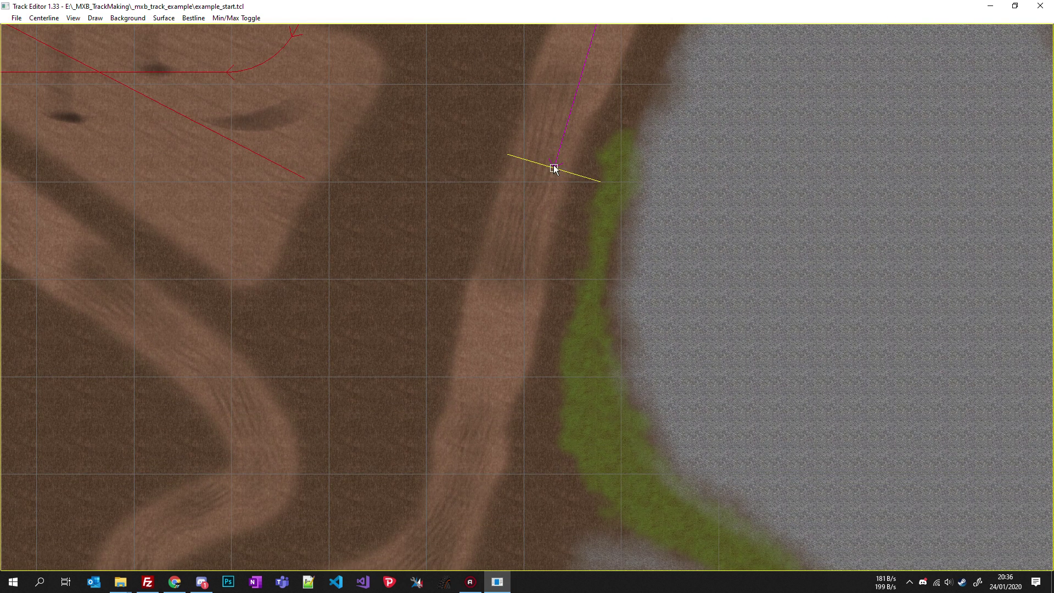
pyautogui.moveTo(553, 169); pyautogui.dragTo(480, 415)
# - Add two consecutive curves after the straight and shape them to follow the lane through the southeastern bend
pyautogui.rightClick(481, 414)
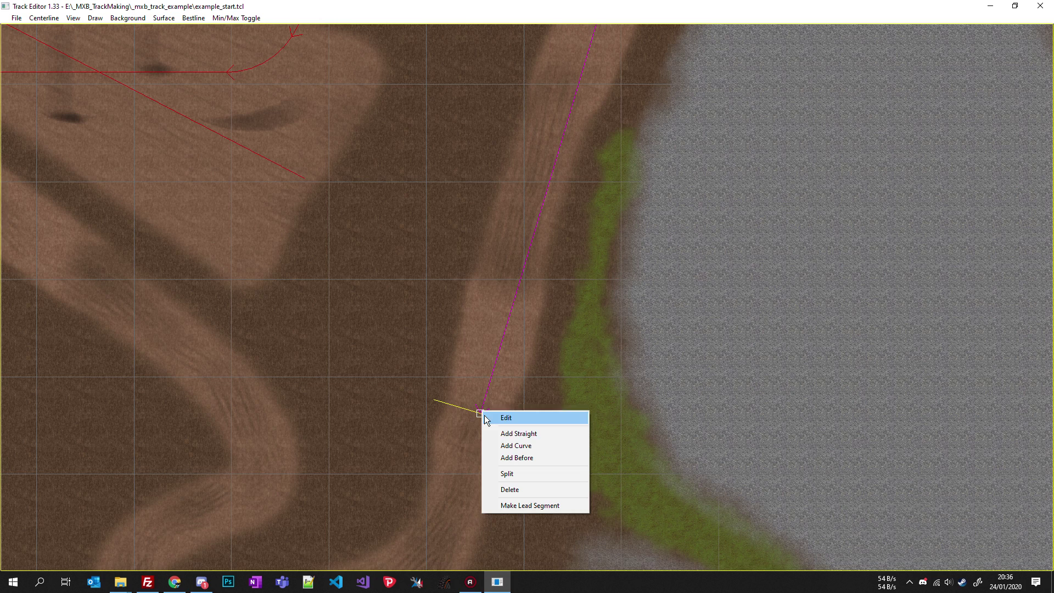
pyautogui.click(516, 446)
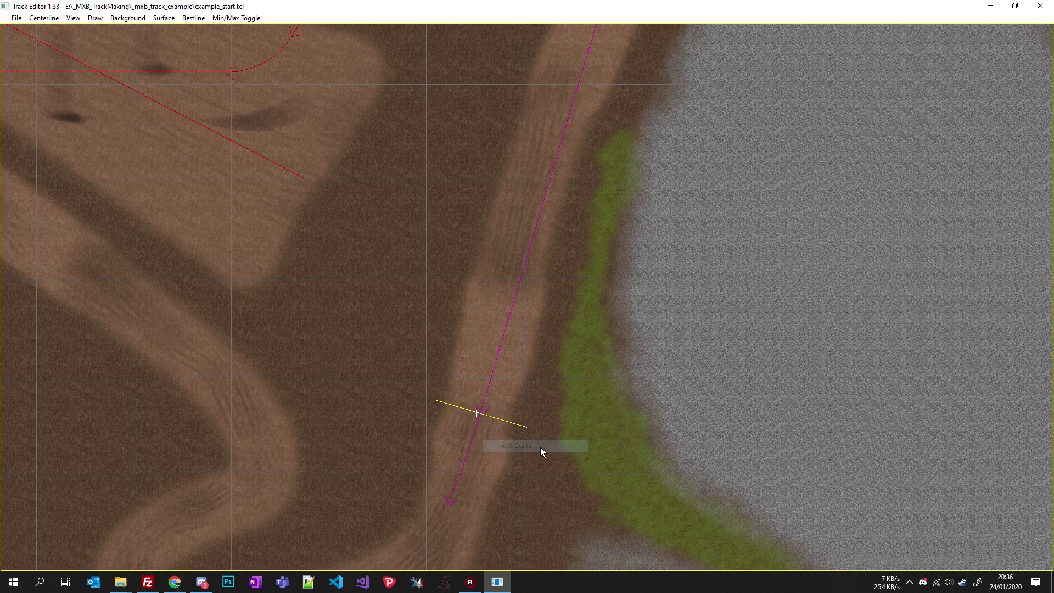
pyautogui.moveTo(617, 301); pyautogui.dragTo(583, 368)
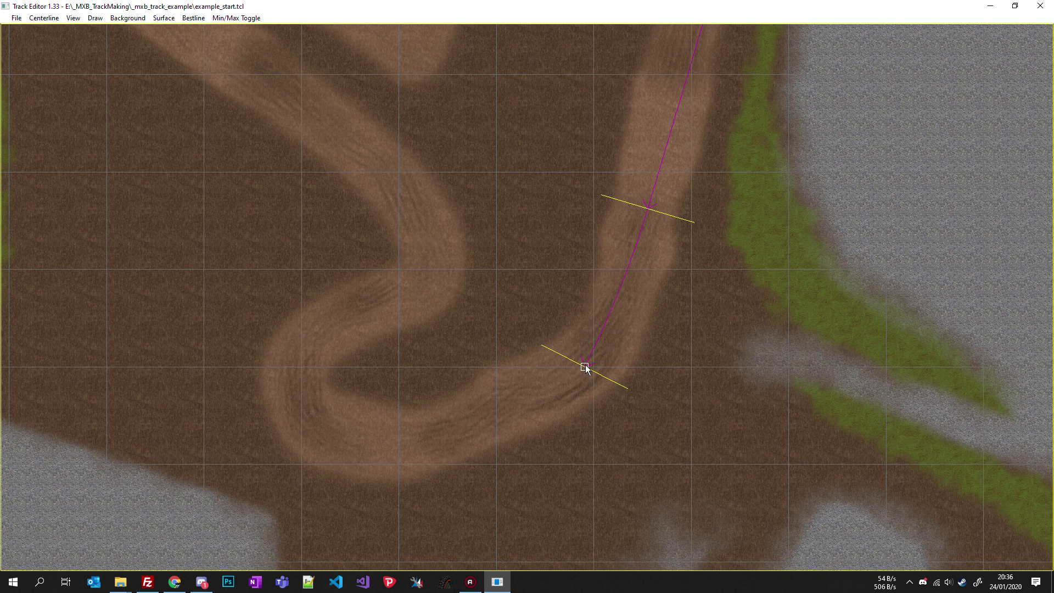
pyautogui.rightClick(585, 368)
pyautogui.click(601, 397)
pyautogui.moveTo(539, 450); pyautogui.dragTo(476, 439)
pyautogui.click(585, 366)
pyautogui.moveTo(585, 367); pyautogui.dragTo(618, 308)
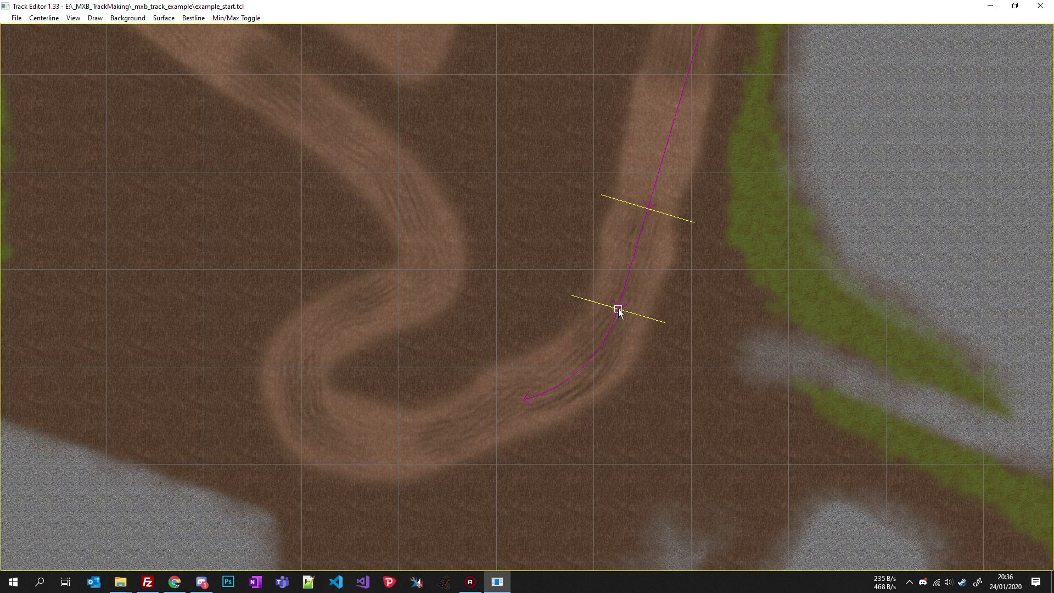
pyautogui.moveTo(525, 400); pyautogui.dragTo(550, 388)
# - Add a straight after the southeastern bend and extend it to the entry of the southwestern hairpin
pyautogui.rightClick(551, 389)
pyautogui.click(571, 406)
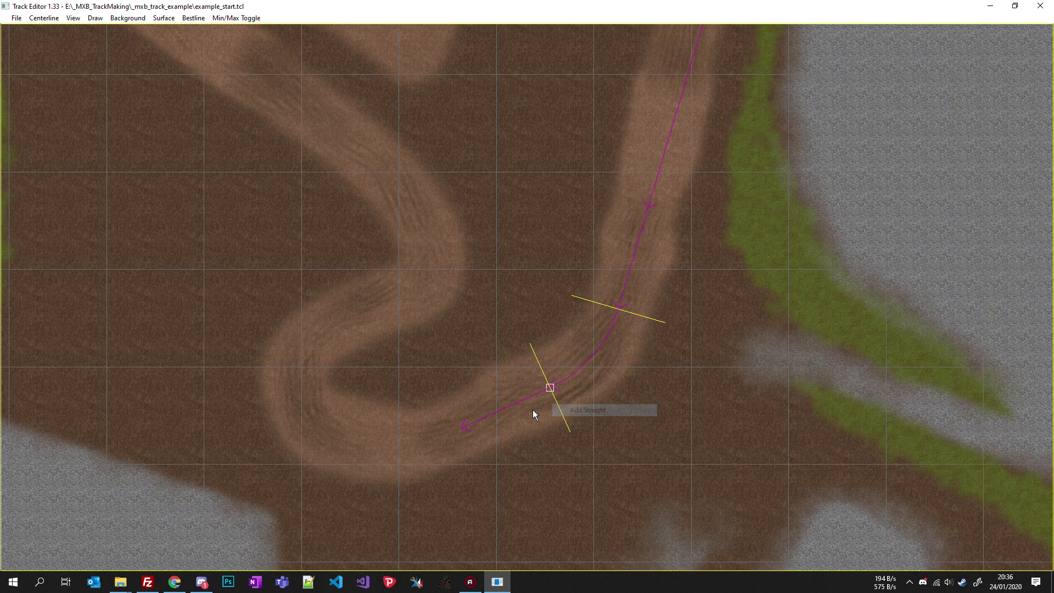
pyautogui.click(462, 427)
pyautogui.moveTo(462, 428); pyautogui.dragTo(429, 441)
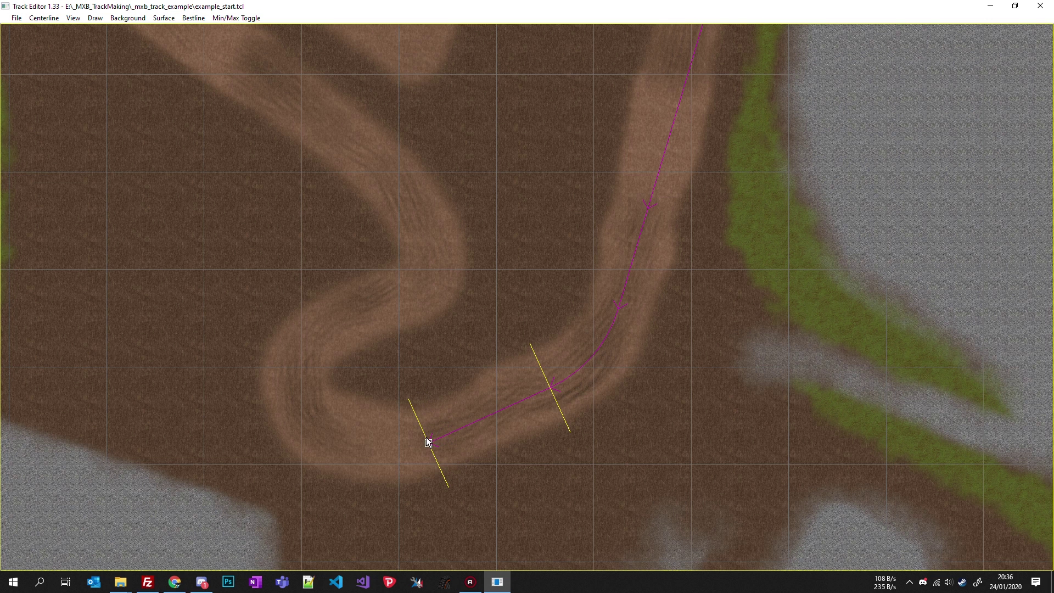
# - Add two consecutive curves that carry the main centerline around the southwestern hairpin
pyautogui.rightClick(429, 442)
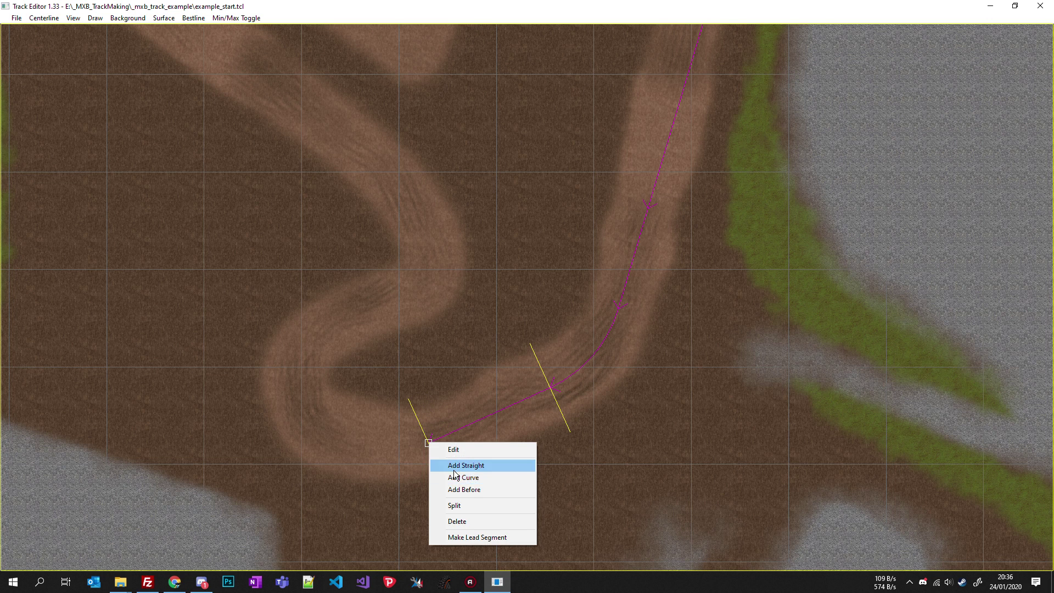
pyautogui.click(471, 463)
pyautogui.click(392, 458)
pyautogui.moveTo(337, 479); pyautogui.dragTo(303, 411)
pyautogui.rightClick(303, 411)
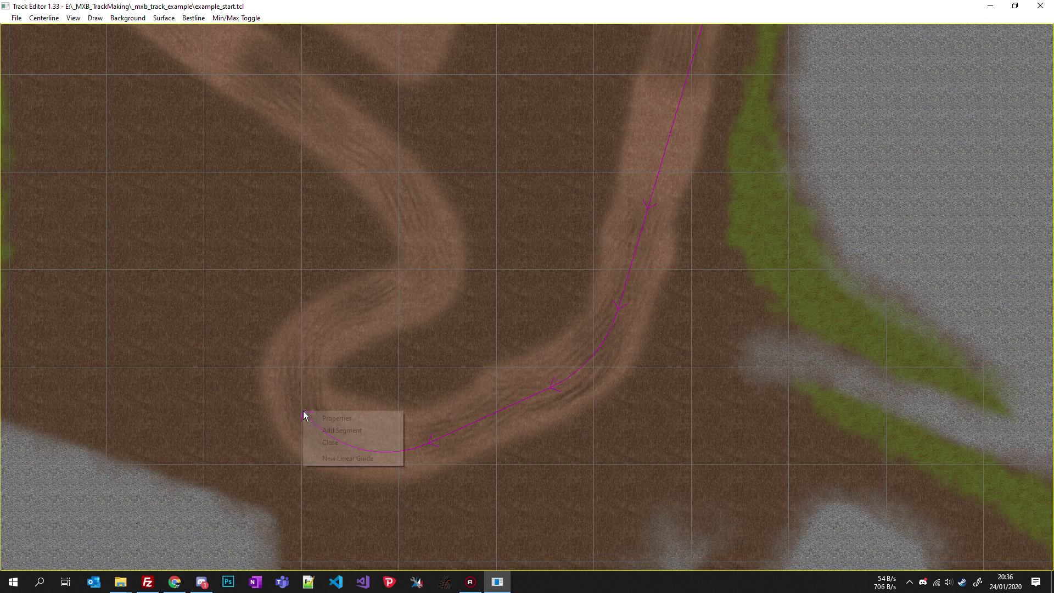
pyautogui.click(297, 415)
pyautogui.click(305, 415)
pyautogui.rightClick(304, 413)
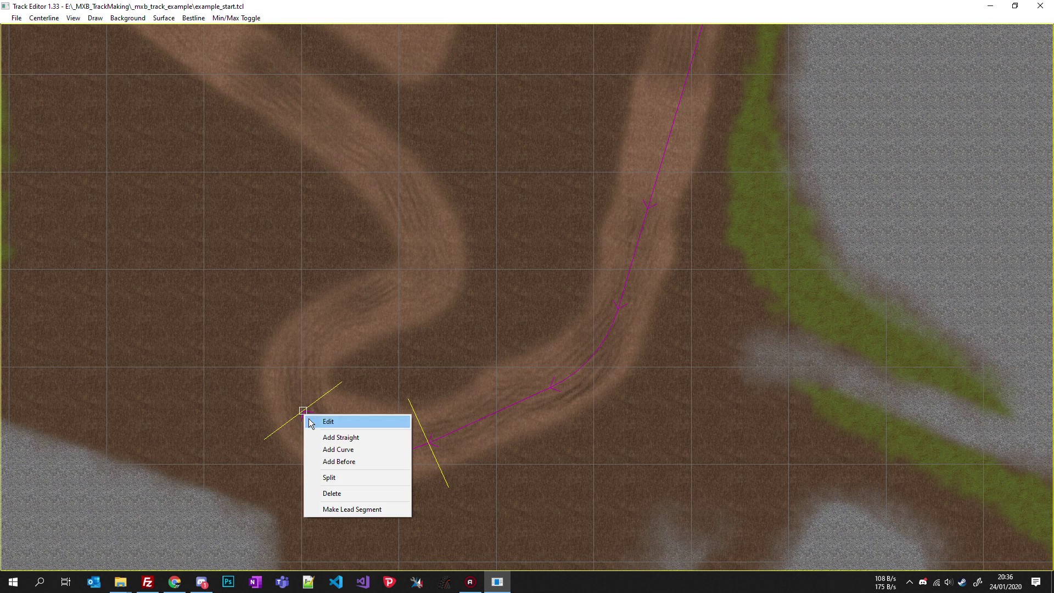
pyautogui.click(338, 449)
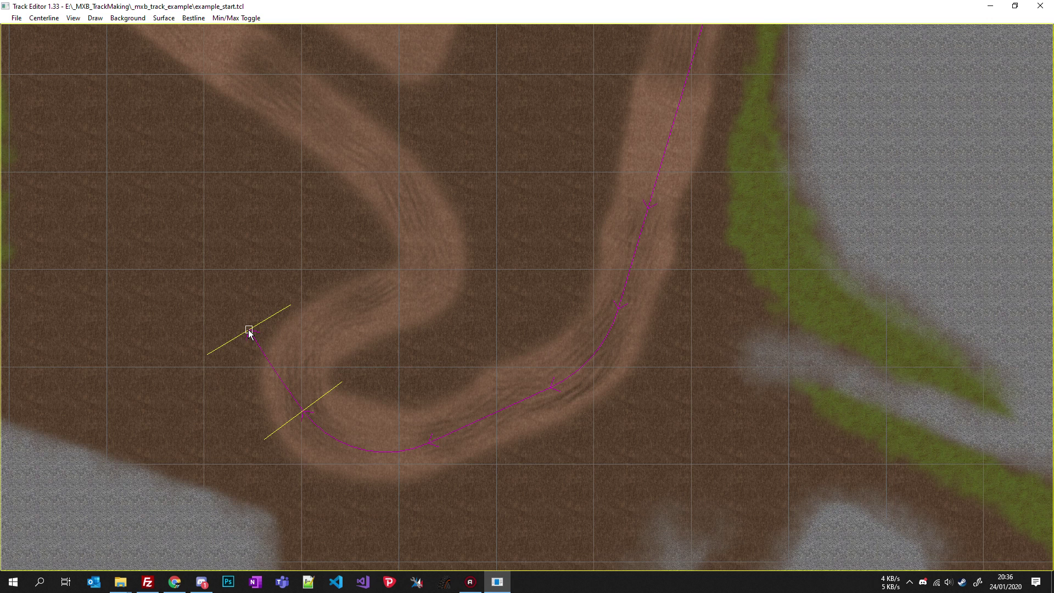
pyautogui.moveTo(248, 329); pyautogui.dragTo(324, 328)
# - Add a straight at the hairpin exit and shorten it to end before the following left-hand bend
pyautogui.rightClick(324, 327)
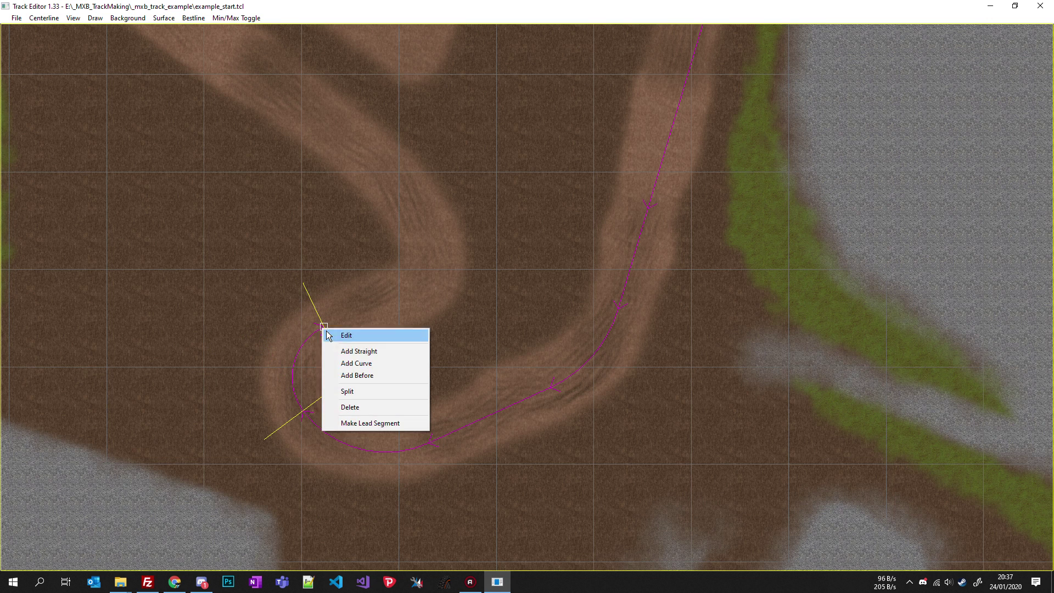
pyautogui.click(342, 351)
pyautogui.click(409, 286)
pyautogui.moveTo(409, 285); pyautogui.dragTo(387, 297)
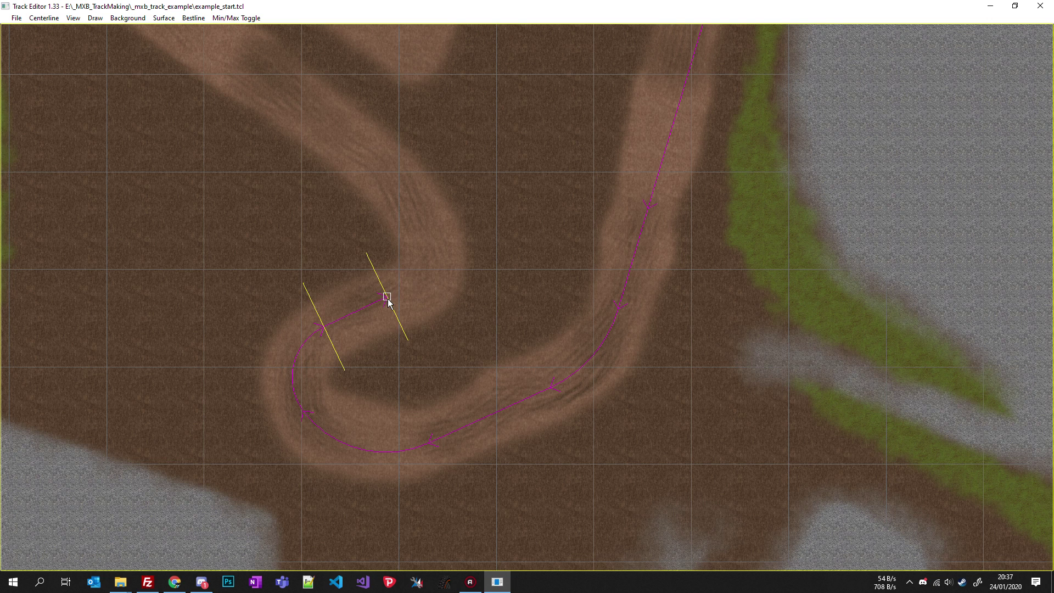
# - Add a curve after the short straight and swing its end north across the infield toward the northern lane
pyautogui.rightClick(386, 299)
pyautogui.click(417, 337)
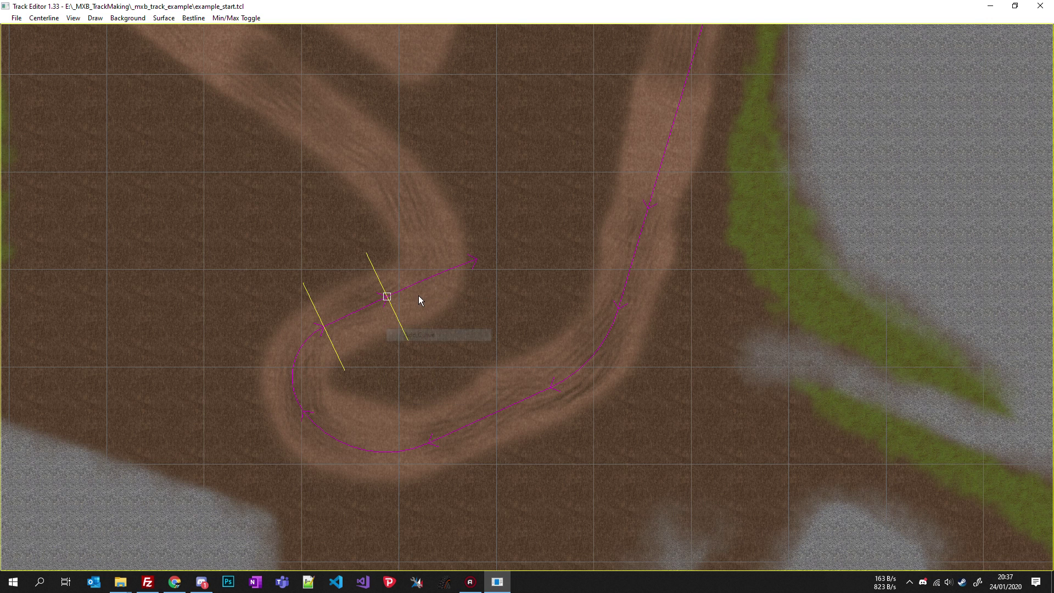
pyautogui.moveTo(475, 263); pyautogui.dragTo(410, 206)
pyautogui.moveTo(508, 165); pyautogui.dragTo(482, 351, button='middle')
pyautogui.scroll(-3, 473, 293)
pyautogui.moveTo(504, 244); pyautogui.dragTo(493, 261, button='middle')
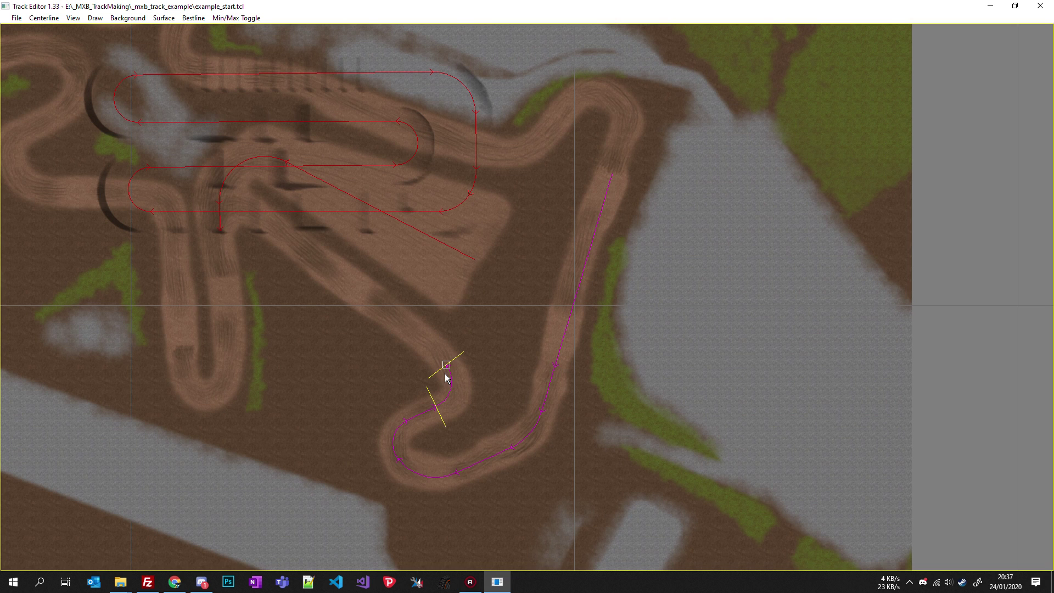
pyautogui.moveTo(448, 371); pyautogui.dragTo(518, 186)
# - Add two more curves that turn around inside the northeastern hairpin and line up just above the first segment's start
pyautogui.rightClick(520, 187)
pyautogui.click(543, 219)
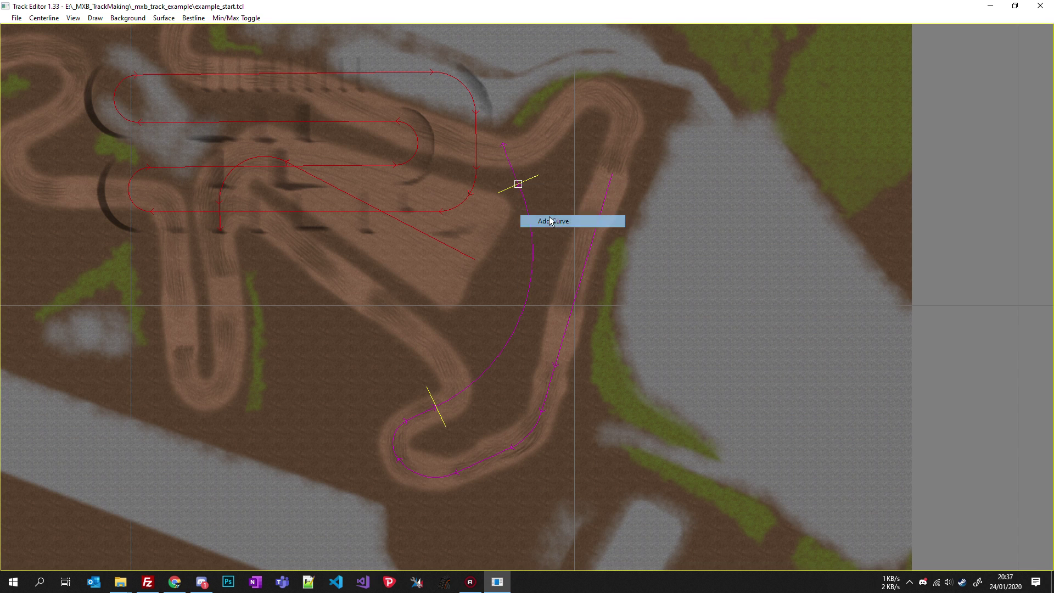
pyautogui.moveTo(501, 149); pyautogui.dragTo(613, 136)
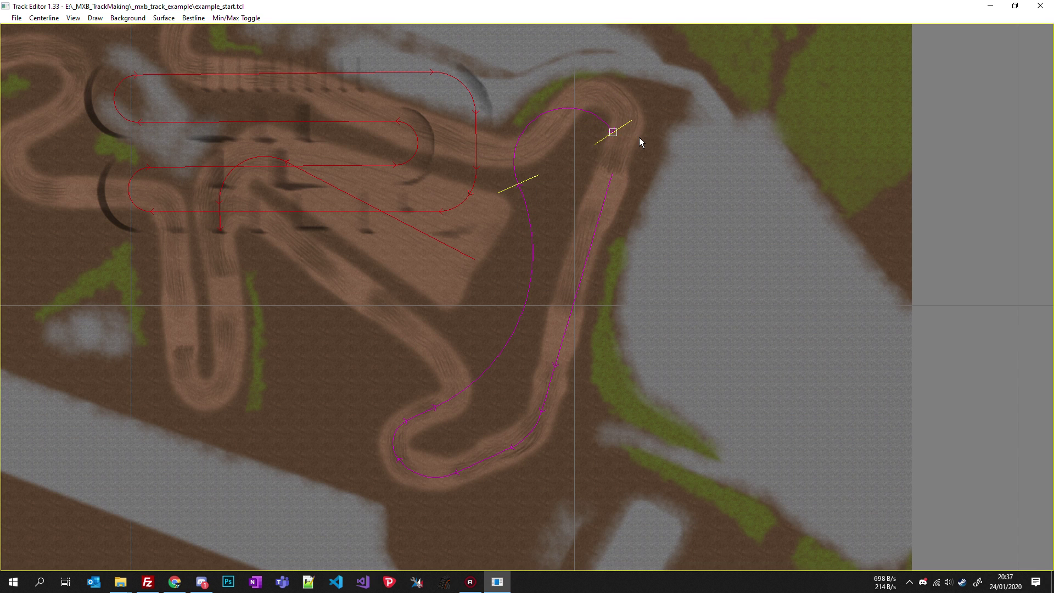
pyautogui.scroll(5, 640, 142)
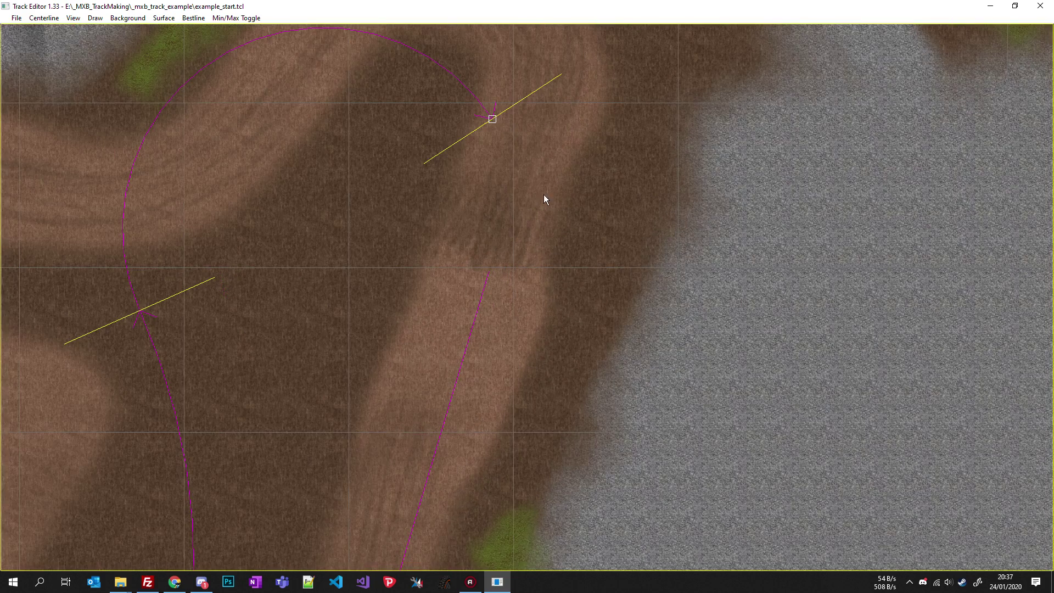
pyautogui.rightClick(491, 117)
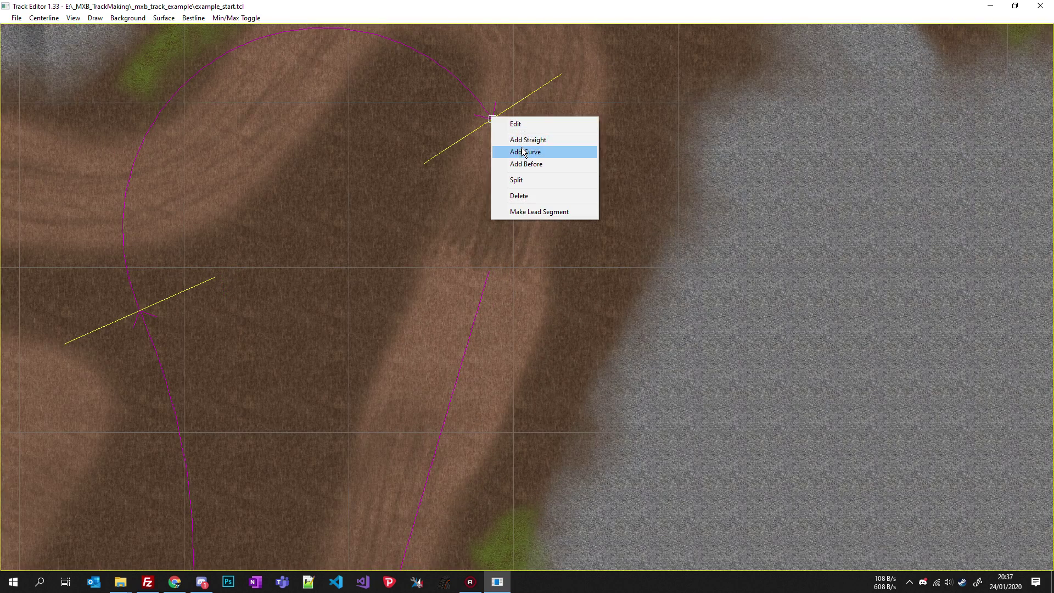
pyautogui.click(522, 153)
pyautogui.moveTo(574, 261); pyautogui.dragTo(506, 210)
# - Add a short straight ending at the first segment's start point and close the main centerline loop
pyautogui.rightClick(505, 211)
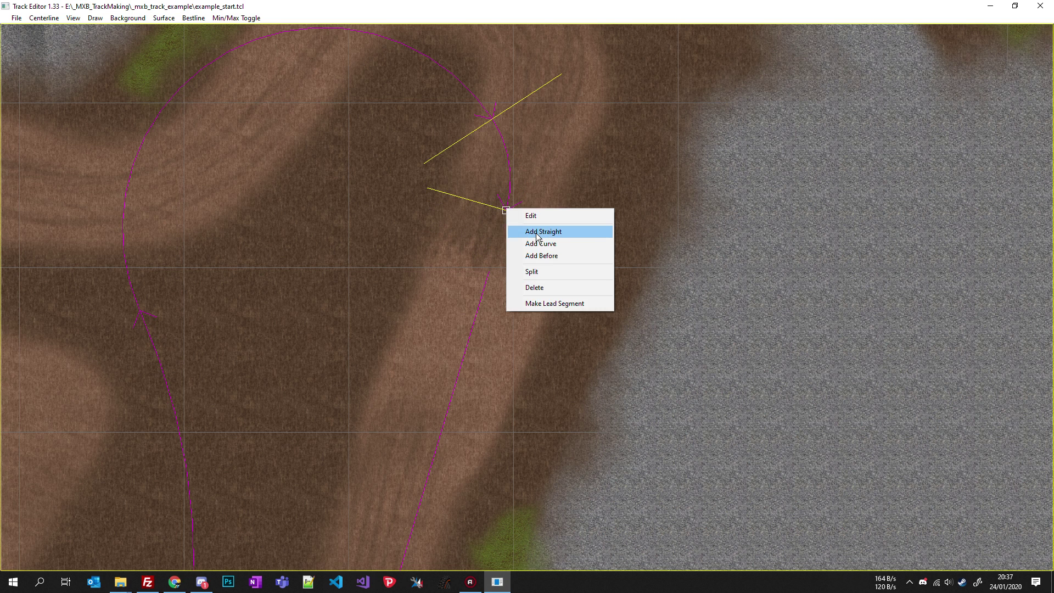
pyautogui.click(524, 230)
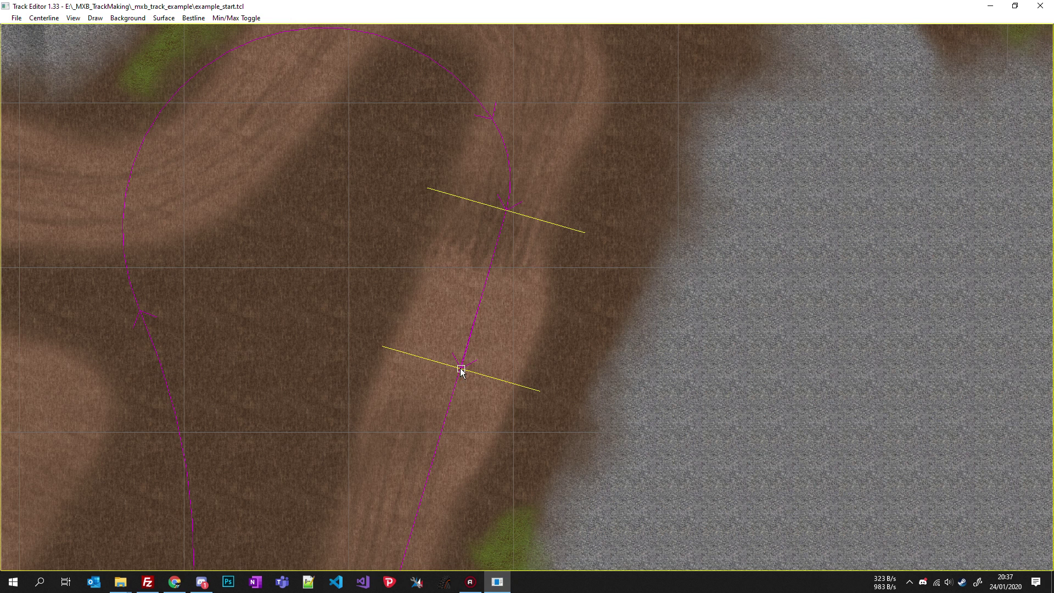
pyautogui.moveTo(463, 369); pyautogui.dragTo(504, 271)
pyautogui.scroll(-3, 792, 265)
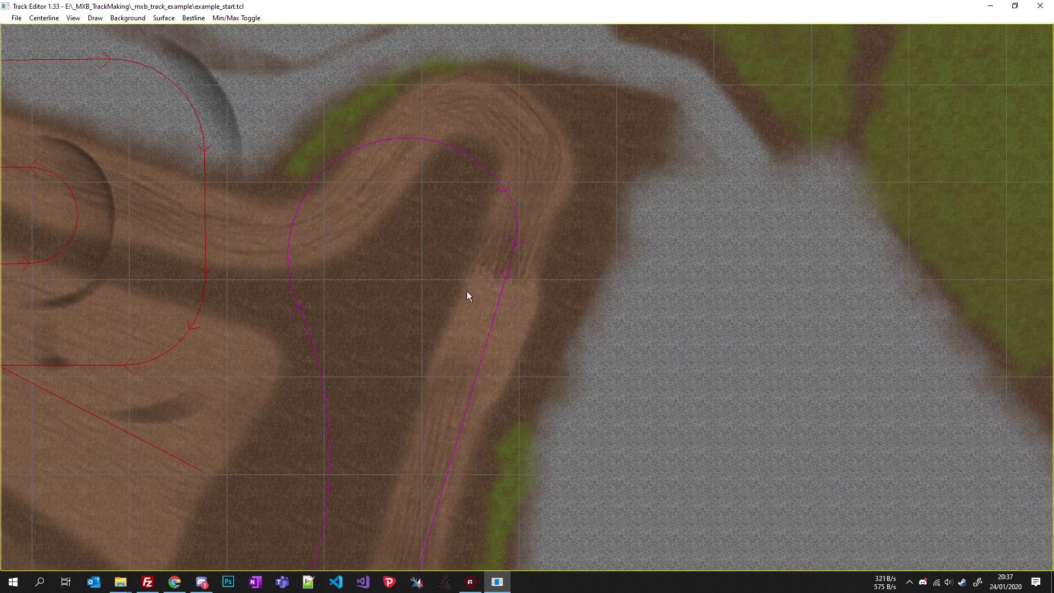
pyautogui.rightClick(693, 279)
pyautogui.click(717, 311)
# - Merge the centerlines and save the result as example.tcl in the _mxb_track_example folder, replacing the existing file
pyautogui.click(44, 18)
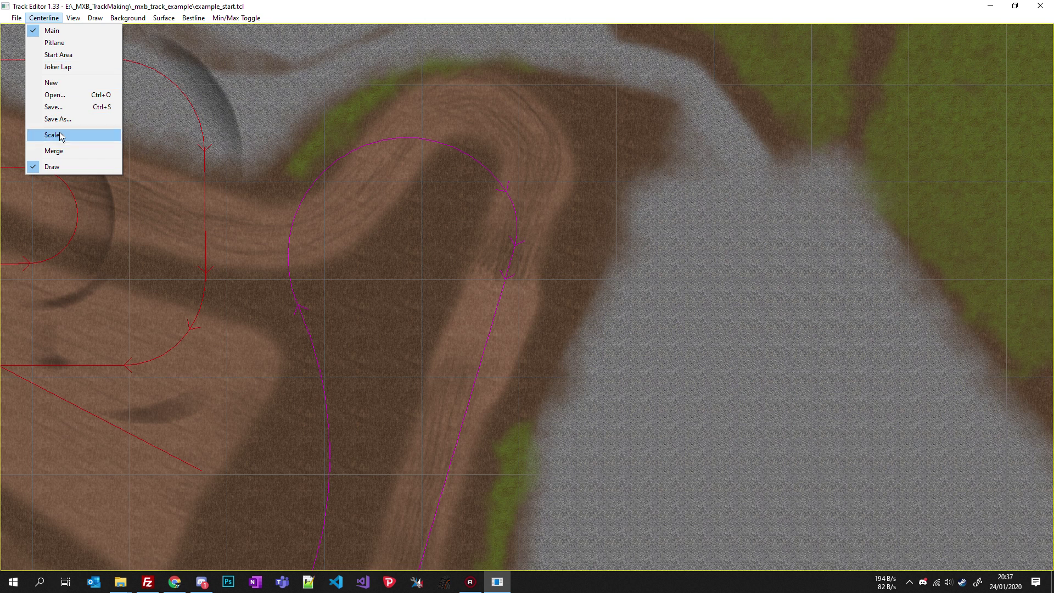
pyautogui.click(63, 151)
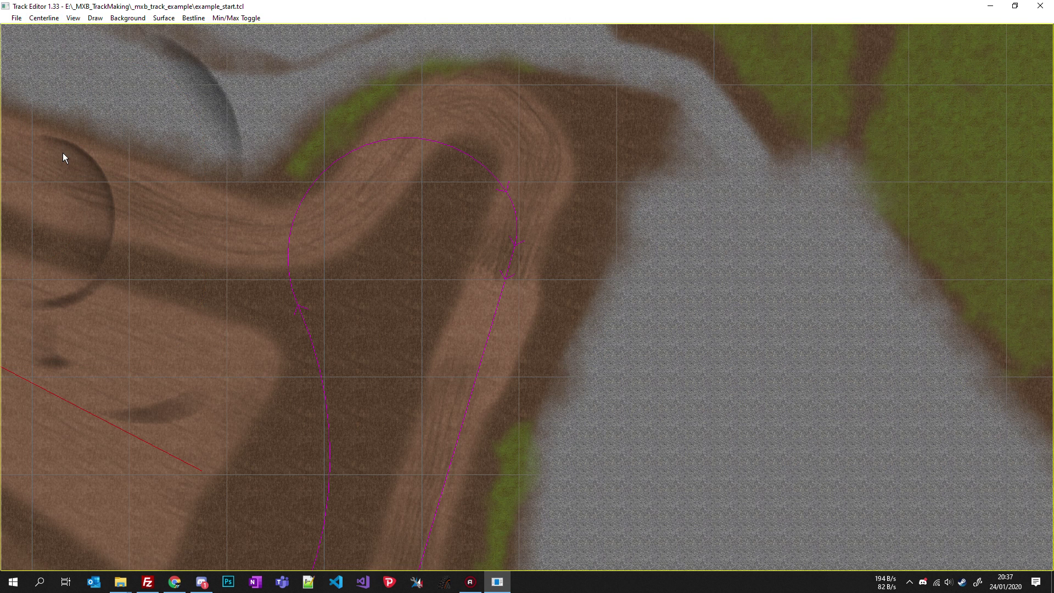
pyautogui.click(45, 19)
pyautogui.click(68, 119)
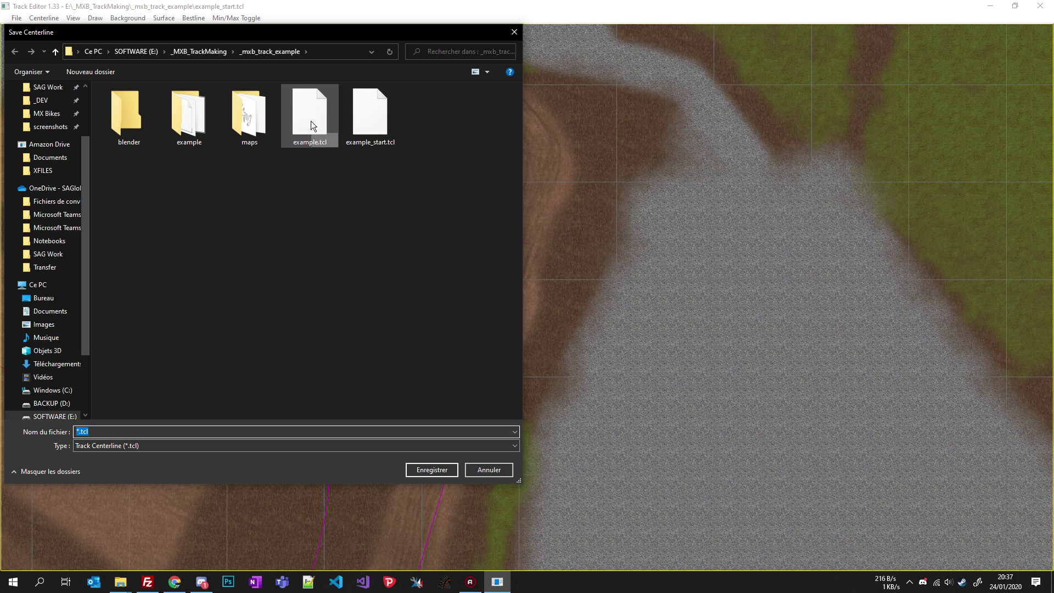
pyautogui.click(310, 121)
pyautogui.click(437, 468)
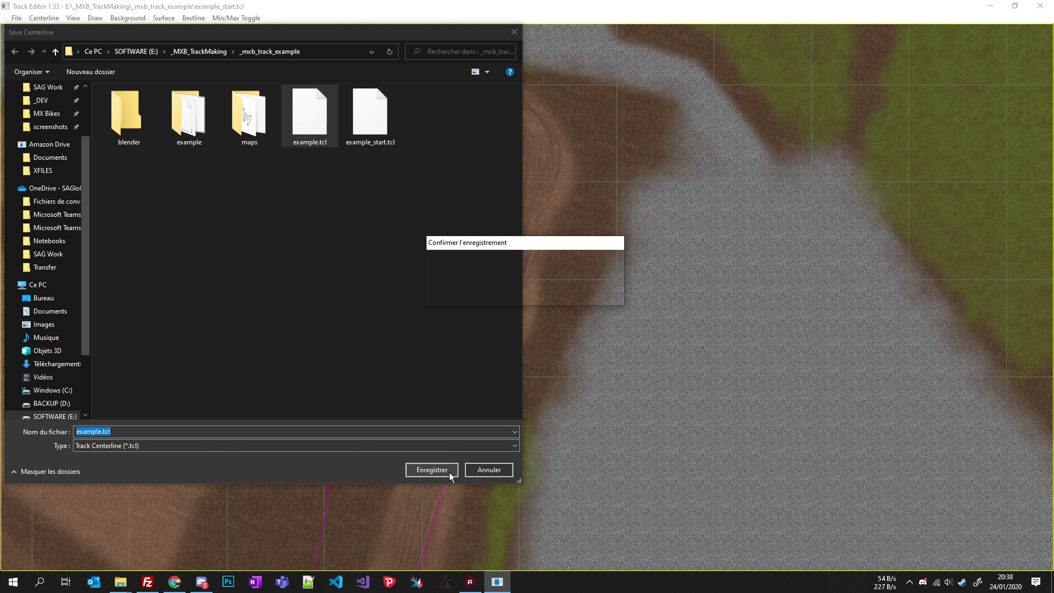
pyautogui.click(558, 296)
# - Review the whole track map and close the Track Editor
pyautogui.scroll(-5, 559, 296)
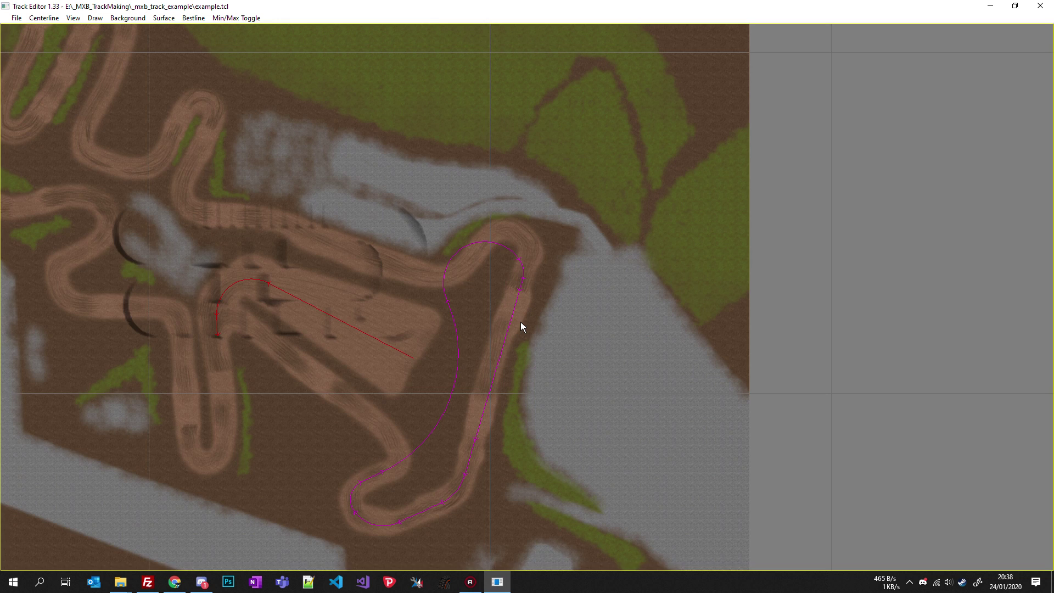
pyautogui.click(1045, 8)
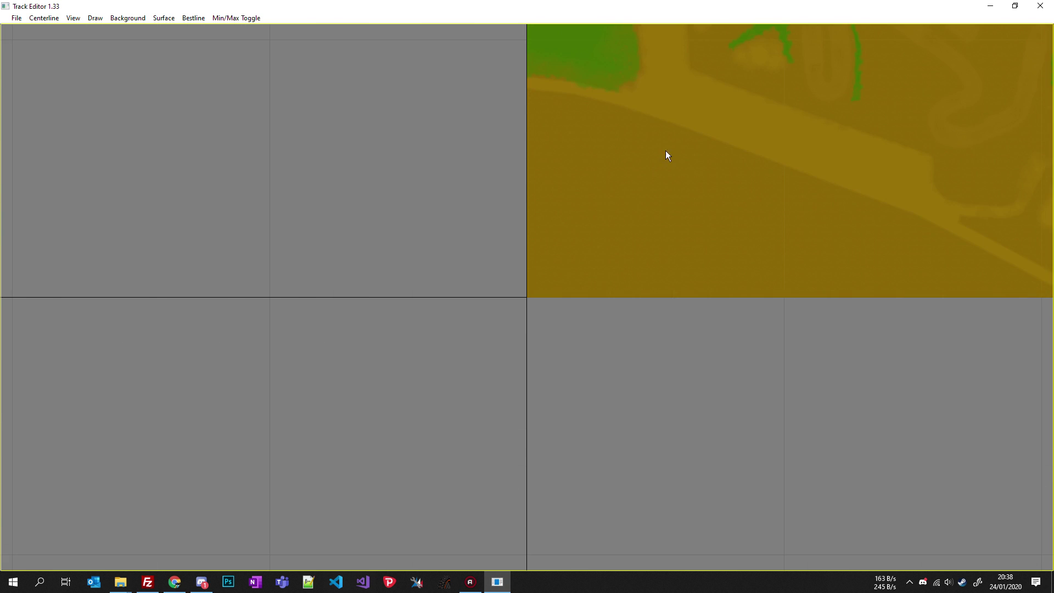
# - Bring the whole track into view and toggle the Wireframe drawing option for the map
pyautogui.moveTo(665, 151); pyautogui.dragTo(346, 403, button='right')
pyautogui.scroll(-3, 518, 215)
pyautogui.scroll(6, 541, 272)
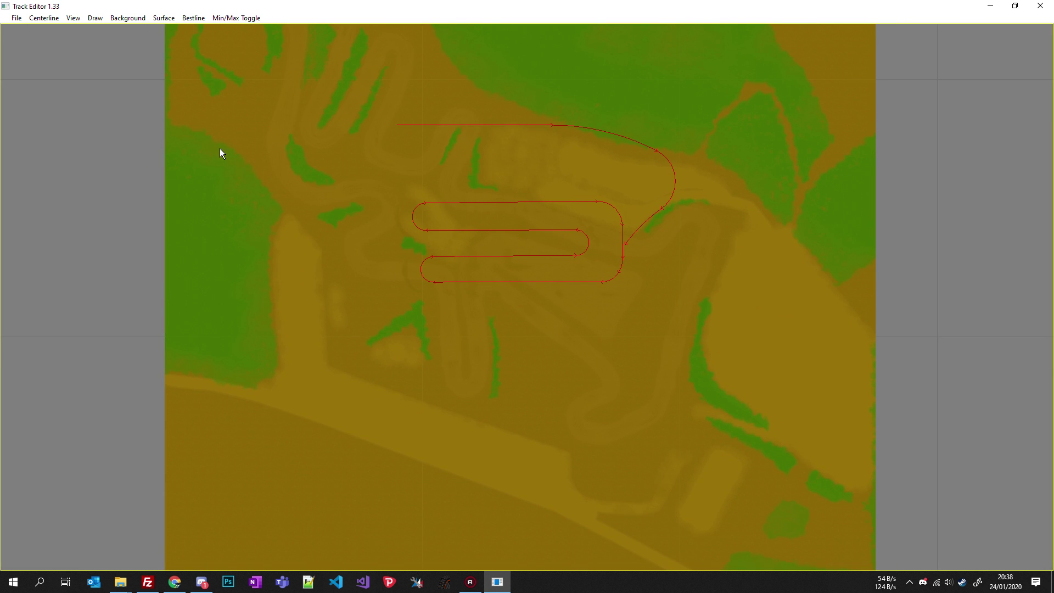
pyautogui.moveTo(479, 165); pyautogui.dragTo(510, 254, button='right')
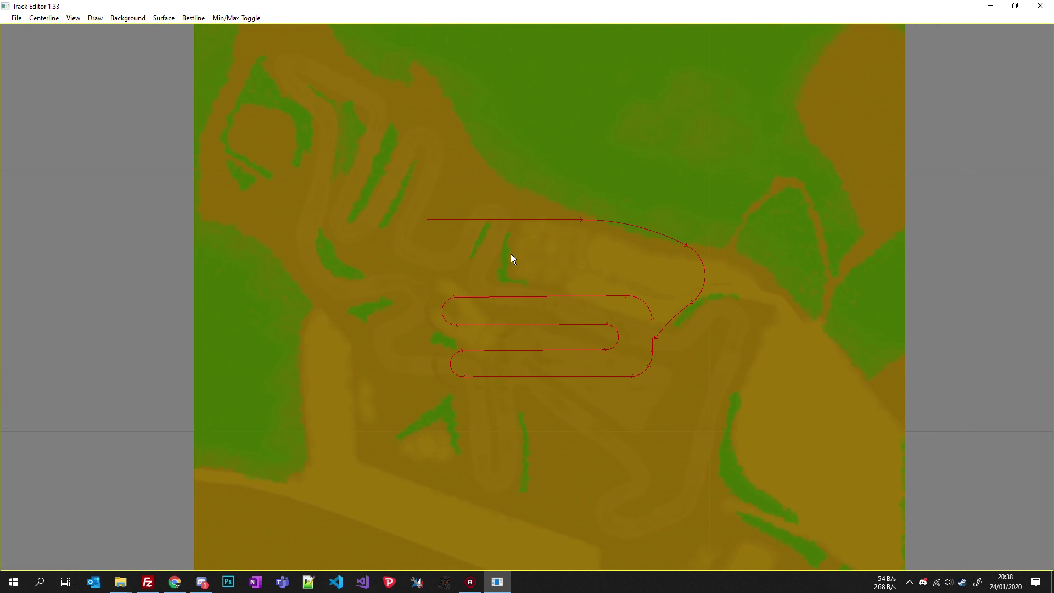
pyautogui.click(72, 18)
pyautogui.moveTo(92, 20)
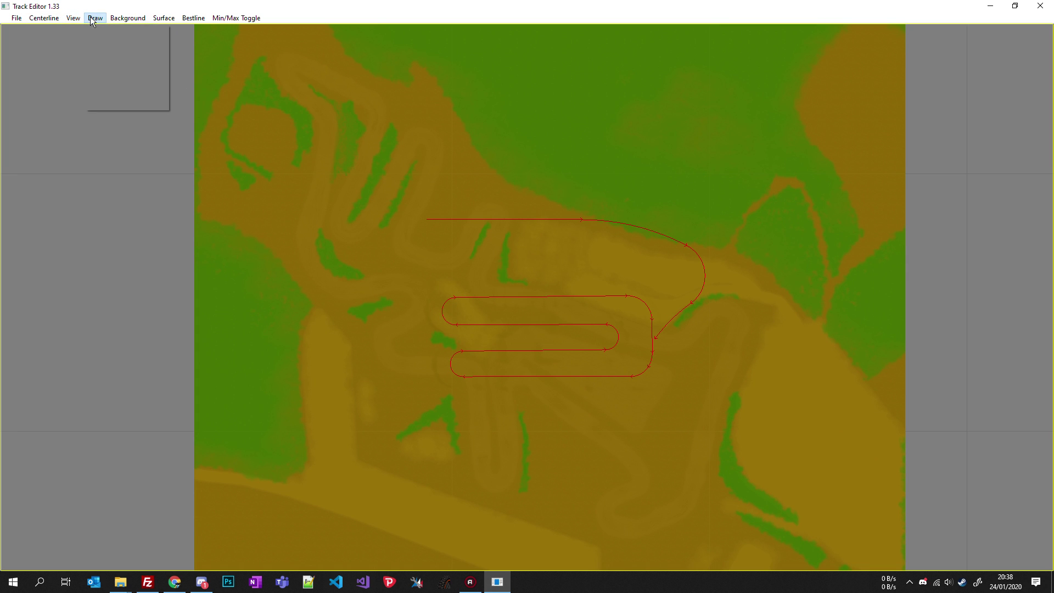
pyautogui.click(118, 47)
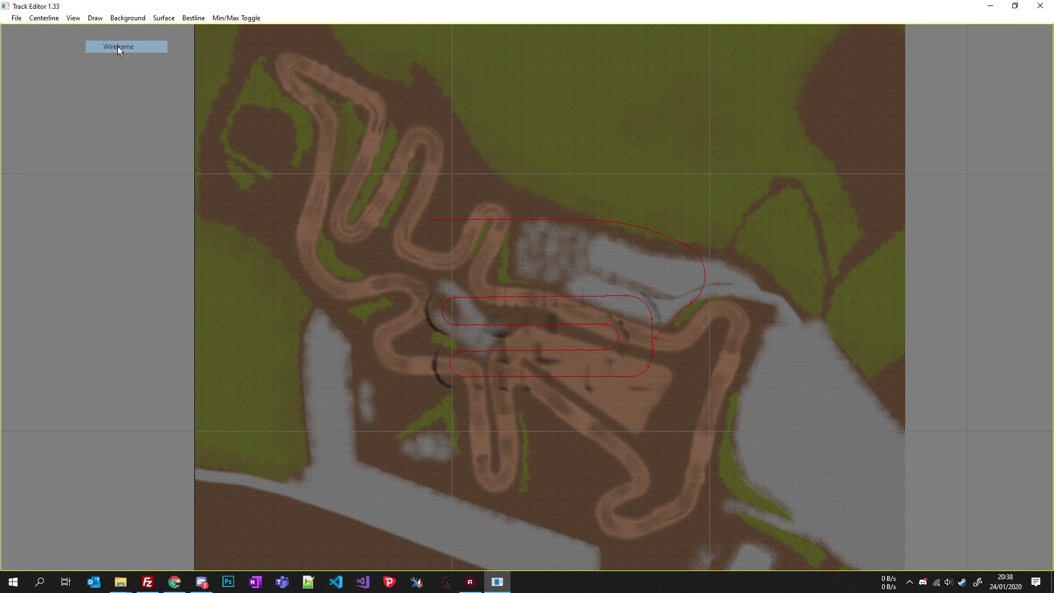
pyautogui.scroll(1, 502, 230)
pyautogui.scroll(-1, 501, 229)
pyautogui.moveTo(551, 239); pyautogui.dragTo(538, 224, button='middle')
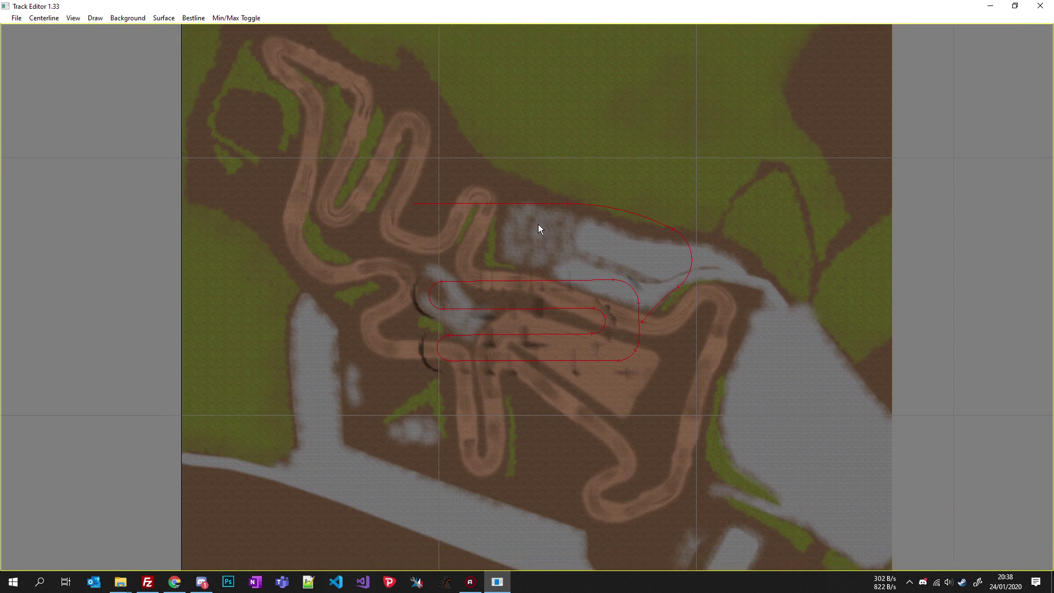
# - Load example_start.tcl as the Start Area centerline and merge it into the track
pyautogui.scroll(-1, 506, 203)
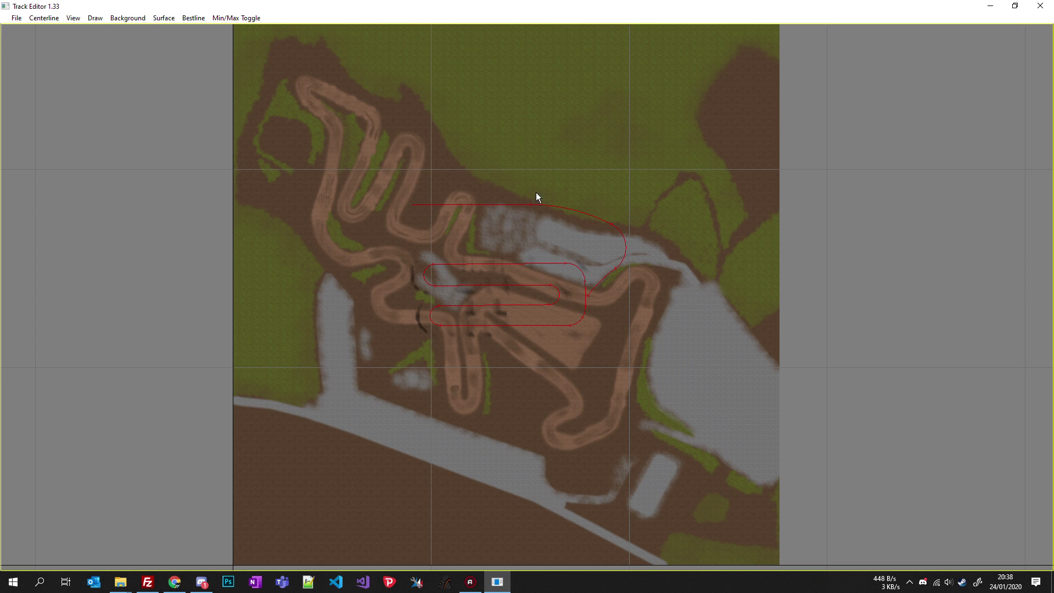
pyautogui.click(49, 20)
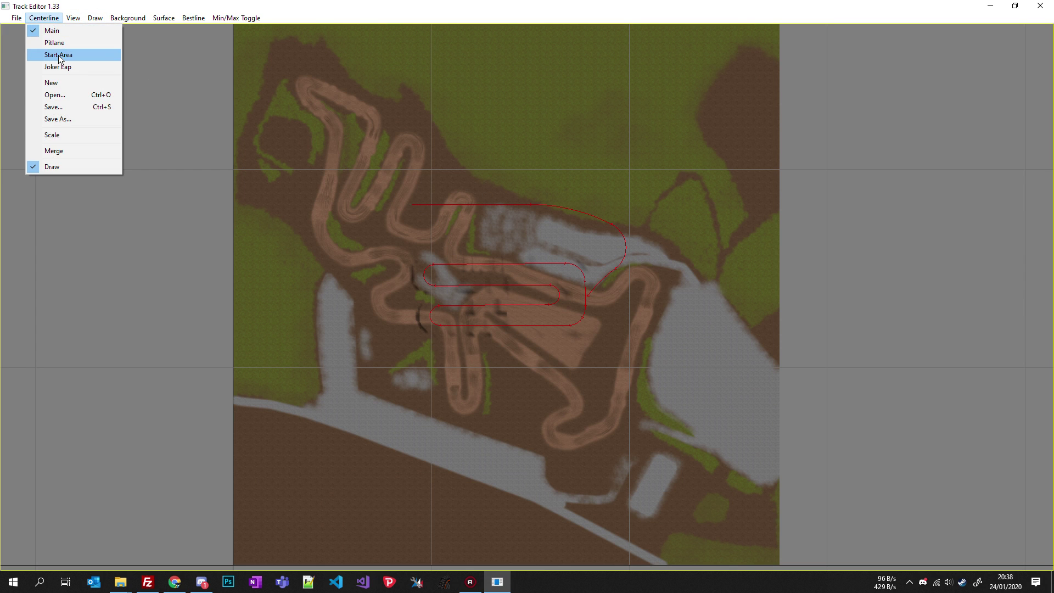
pyautogui.click(361, 121)
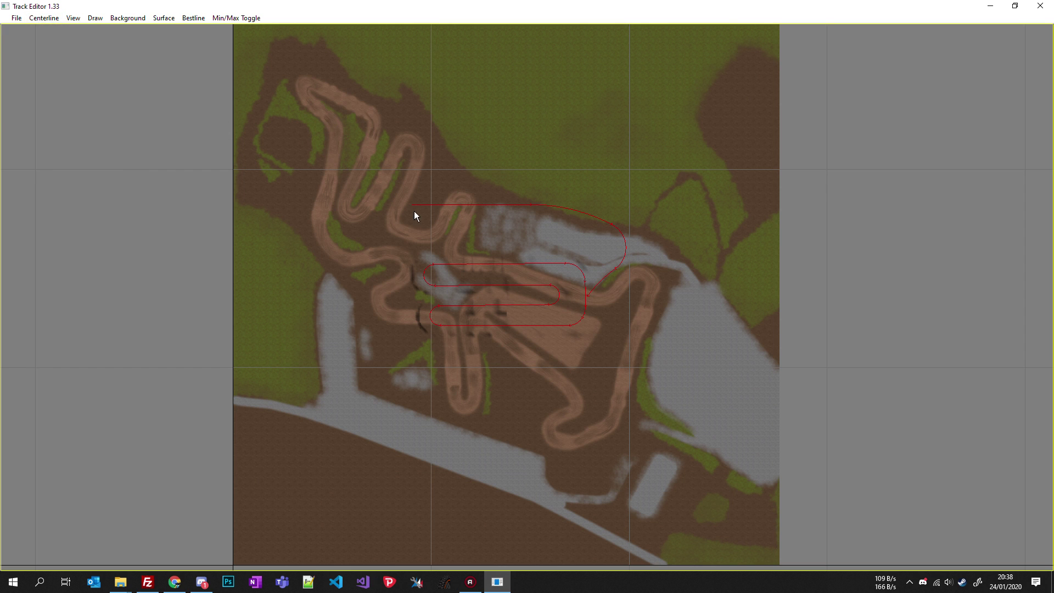
pyautogui.click(44, 18)
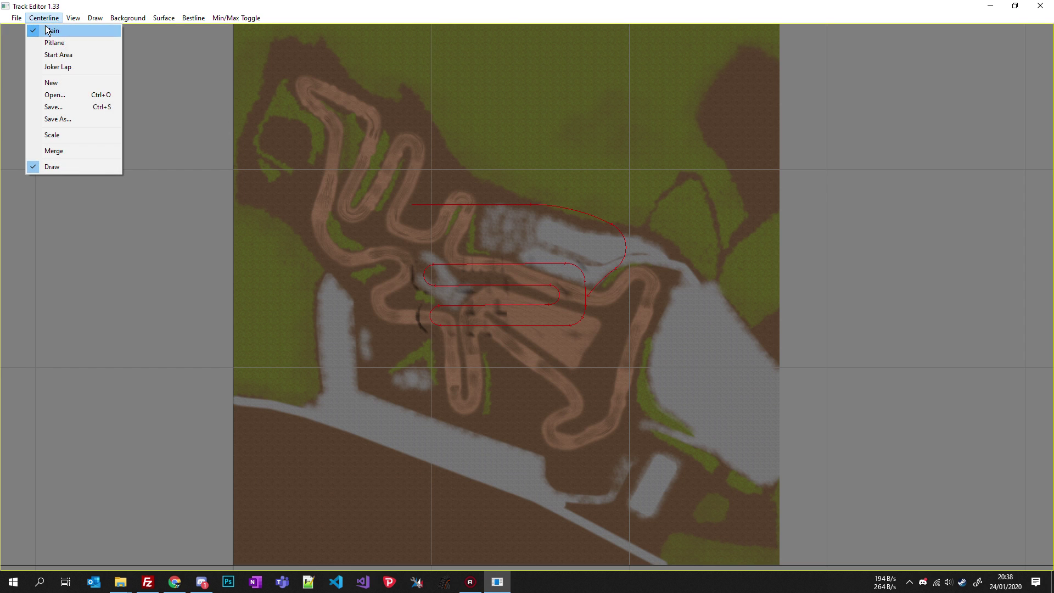
pyautogui.click(58, 55)
pyautogui.click(44, 19)
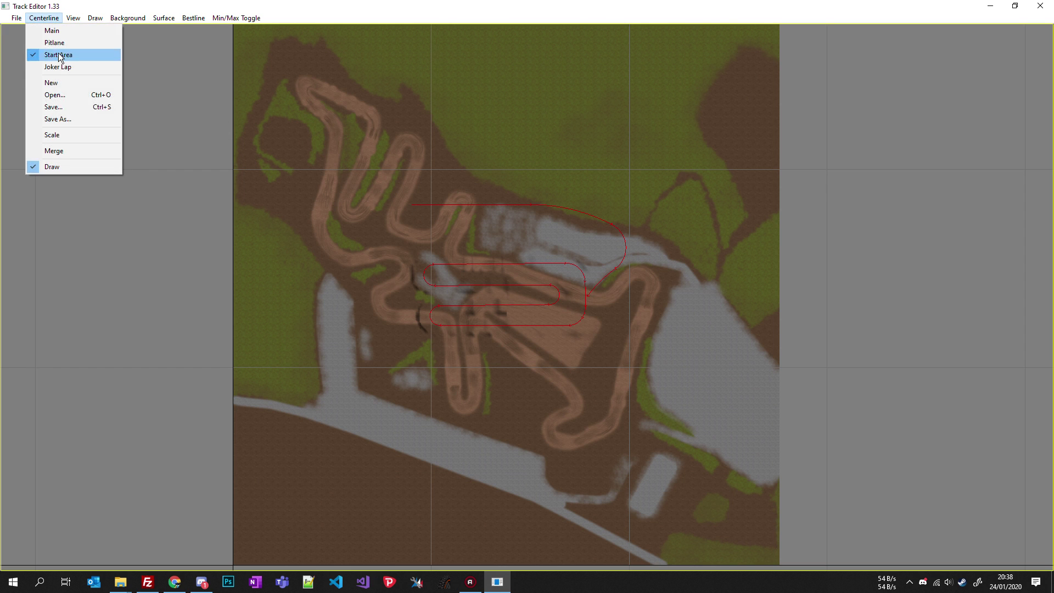
pyautogui.click(63, 97)
pyautogui.doubleClick(472, 118)
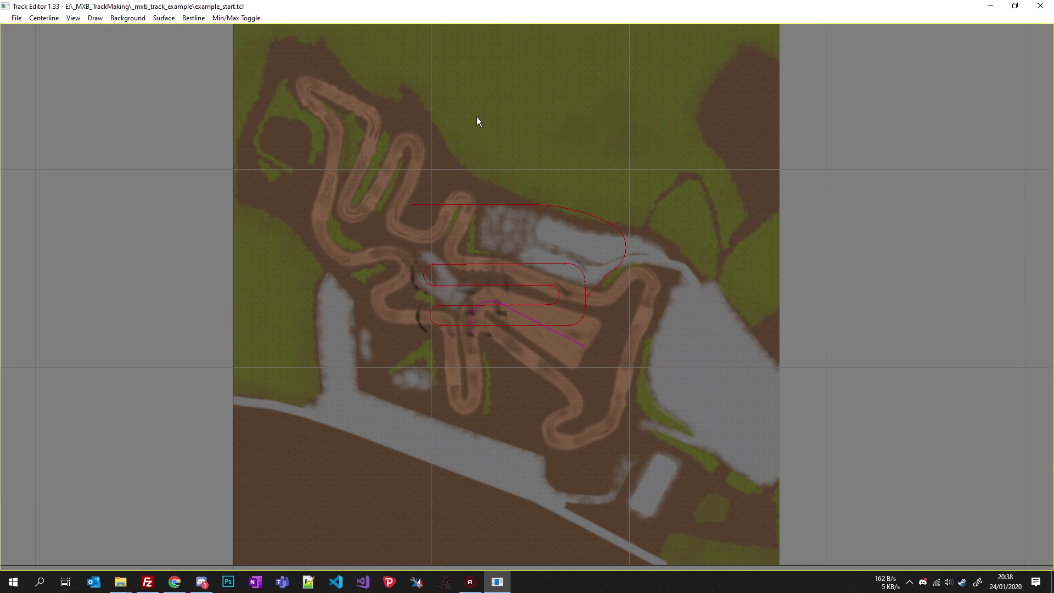
pyautogui.click(53, 19)
pyautogui.click(61, 147)
# - Load example.tcl as the Main centerline and merge it into the track
pyautogui.click(44, 18)
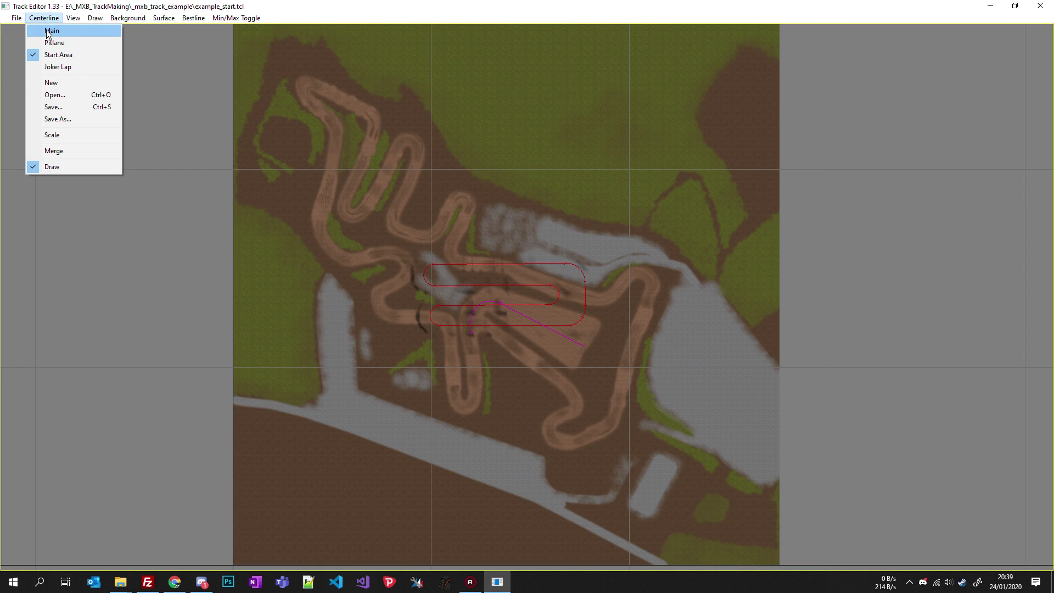
pyautogui.click(48, 33)
pyautogui.click(44, 18)
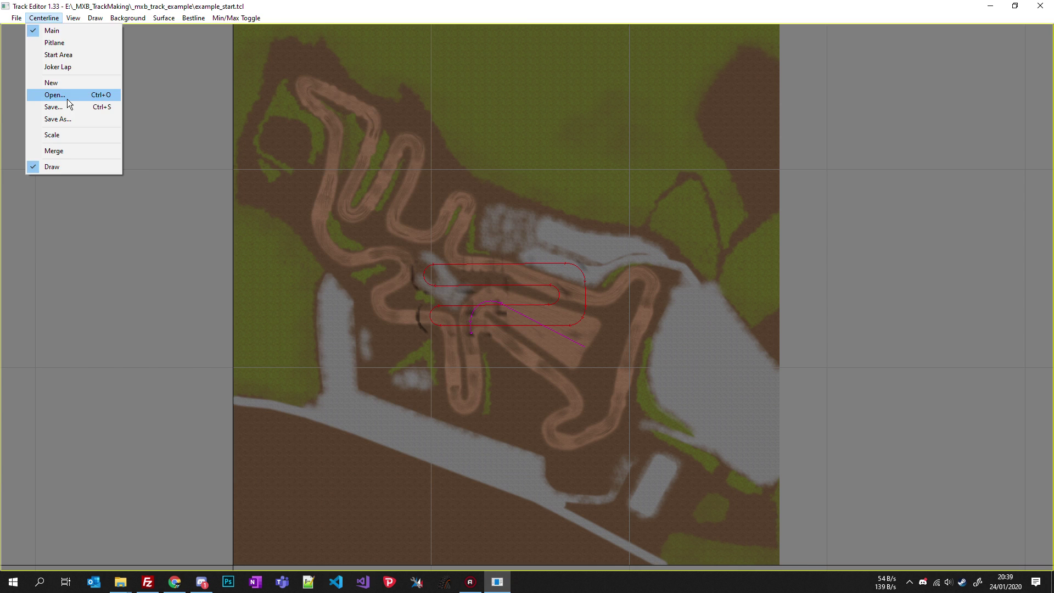
pyautogui.click(55, 95)
pyautogui.doubleClick(420, 122)
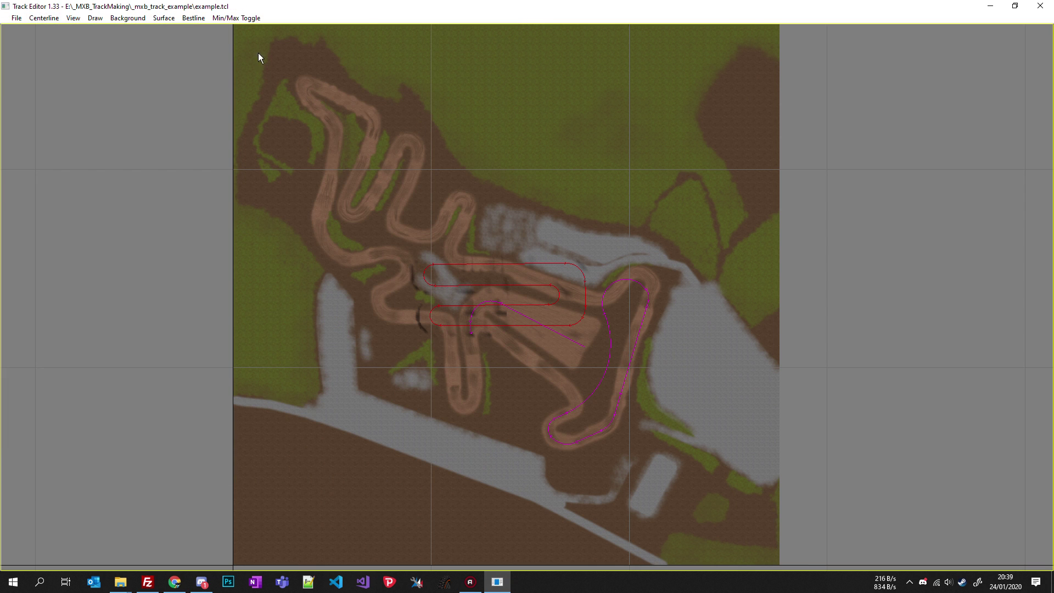
pyautogui.click(42, 22)
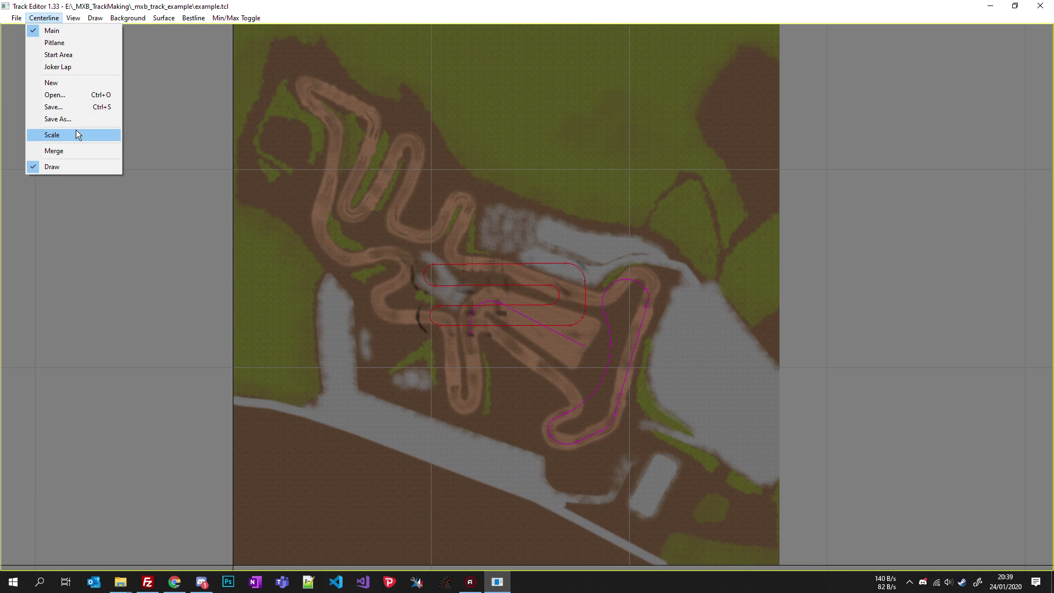
pyautogui.click(59, 151)
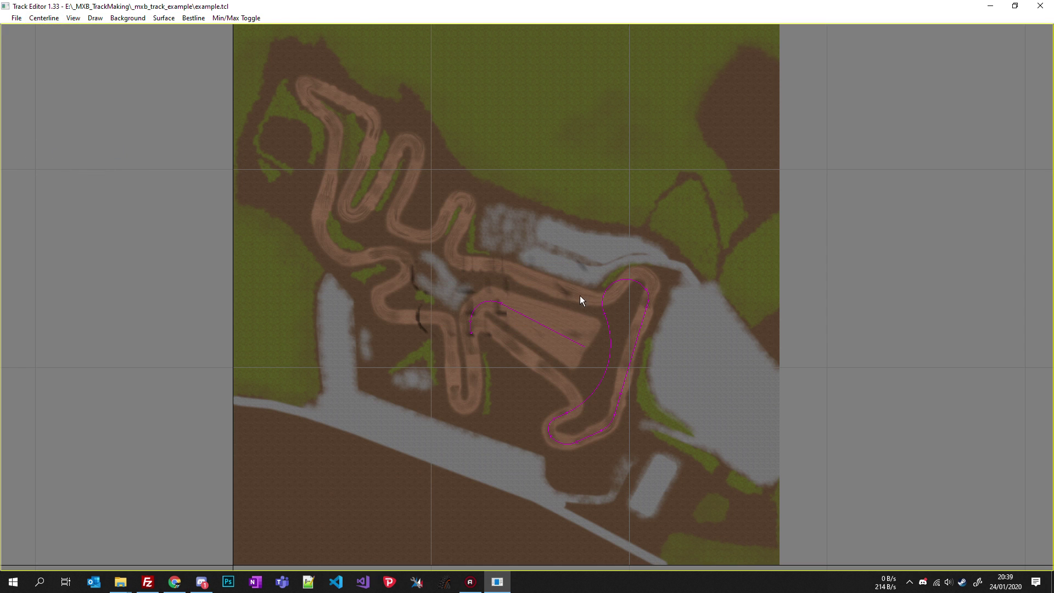
# - Save the track as example.trh in the example folder, replacing the existing file, and close the Track Editor
pyautogui.click(16, 19)
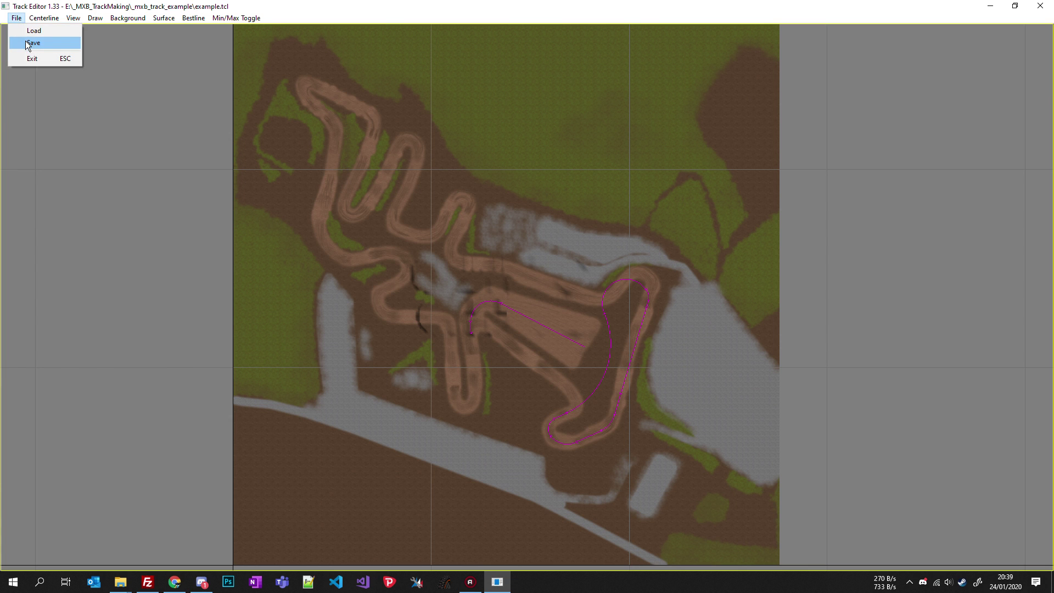
pyautogui.click(25, 43)
pyautogui.doubleClick(130, 104)
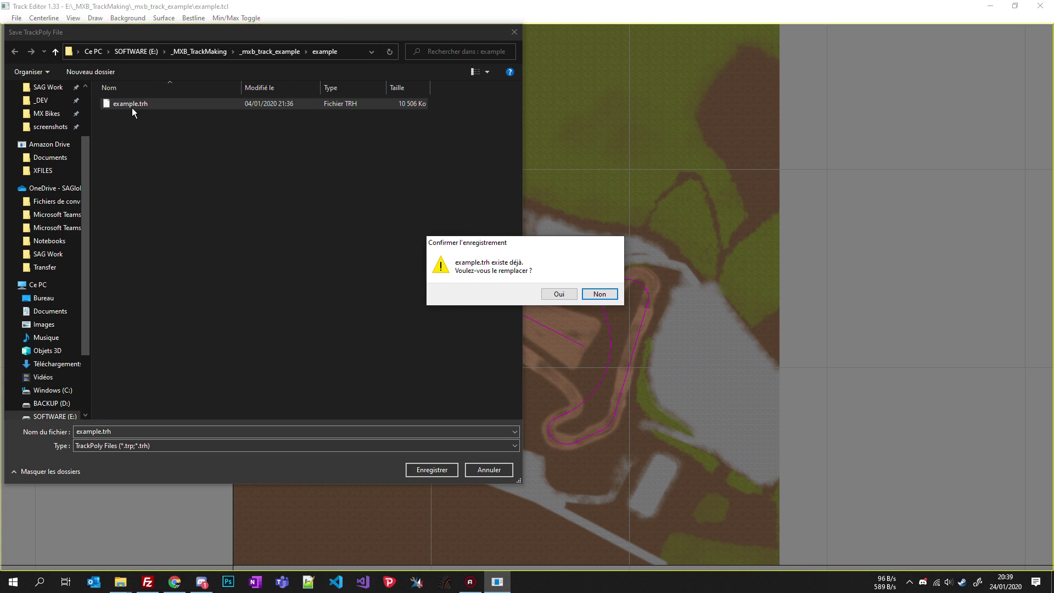
pyautogui.click(563, 295)
pyautogui.moveTo(660, 260); pyautogui.dragTo(624, 242, button='middle')
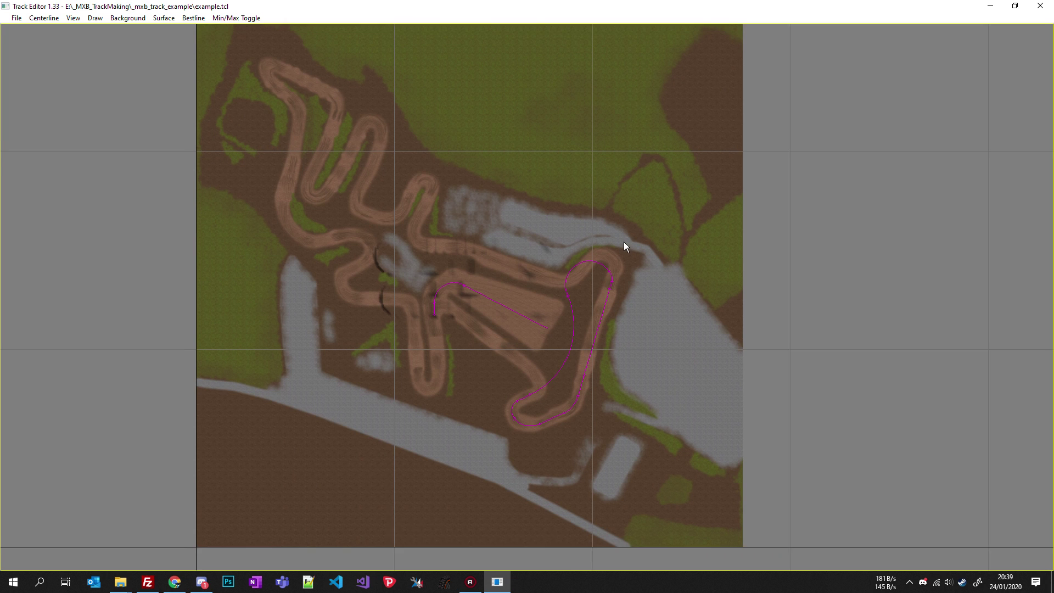
pyautogui.scroll(-2, 623, 242)
pyautogui.click(1039, 6)
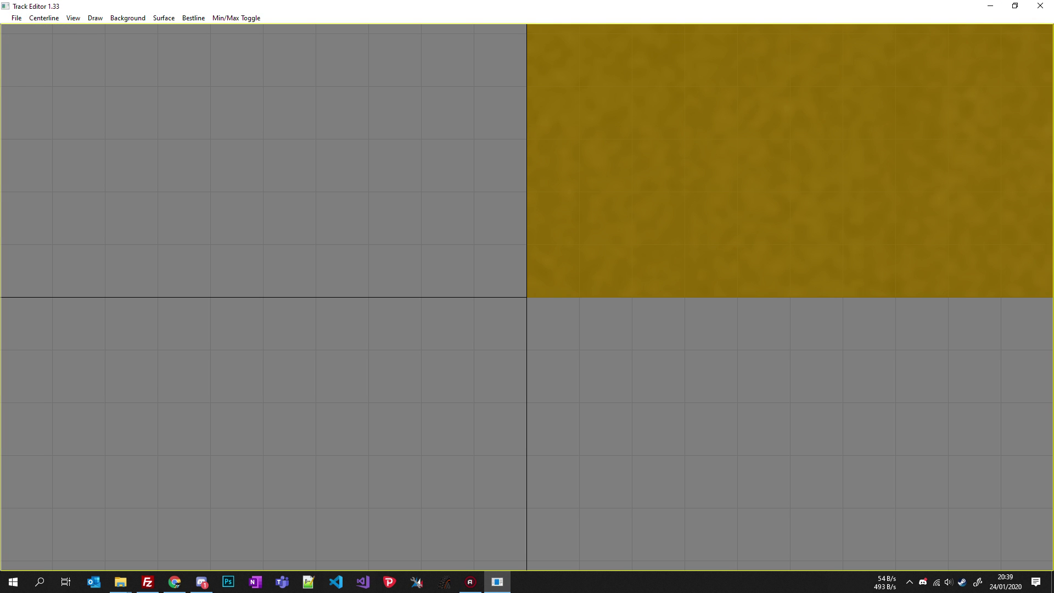
# - Bring the merged centerlines into view and display the map with its ground textures instead of the flat terrain colours
pyautogui.scroll(-8, 709, 184)
pyautogui.moveTo(744, 126); pyautogui.dragTo(365, 372, button='right')
pyautogui.scroll(4, 595, 185)
pyautogui.scroll(1, 425, 241)
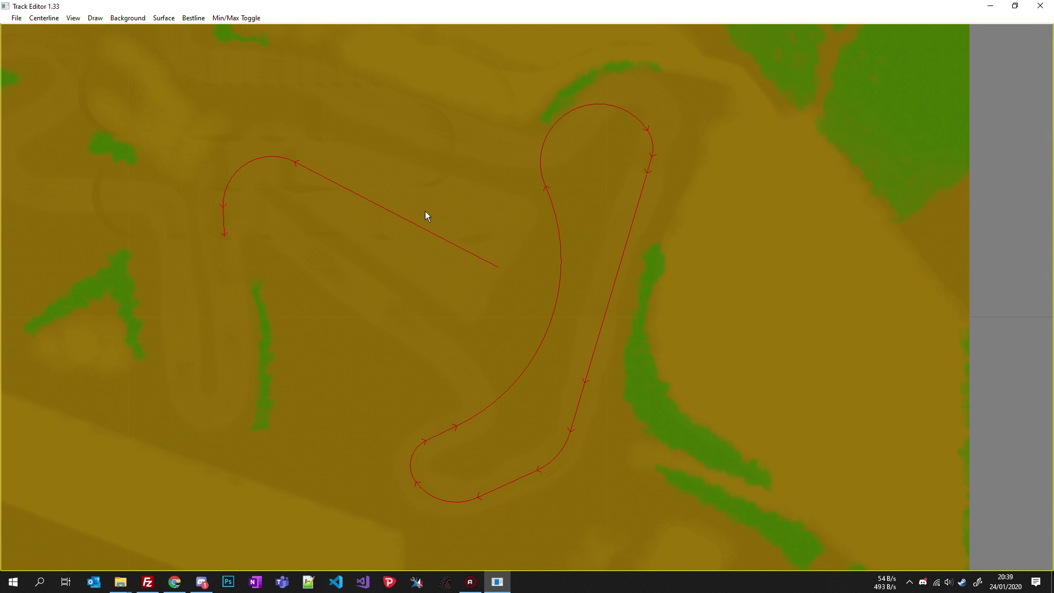
pyautogui.moveTo(426, 215); pyautogui.dragTo(734, 182)
pyautogui.click(70, 18)
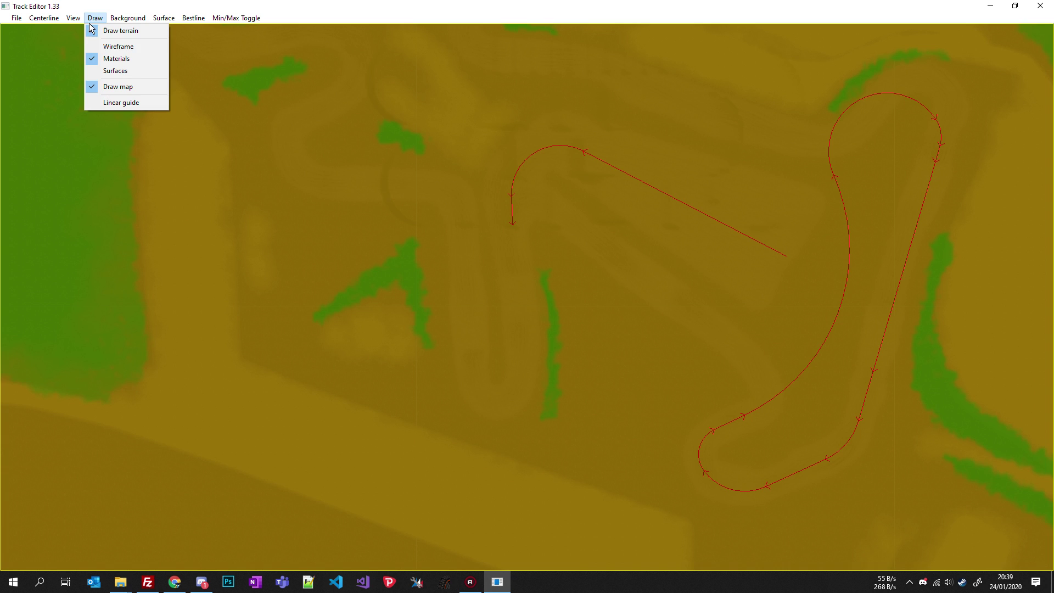
pyautogui.click(113, 46)
pyautogui.moveTo(663, 158); pyautogui.dragTo(638, 177)
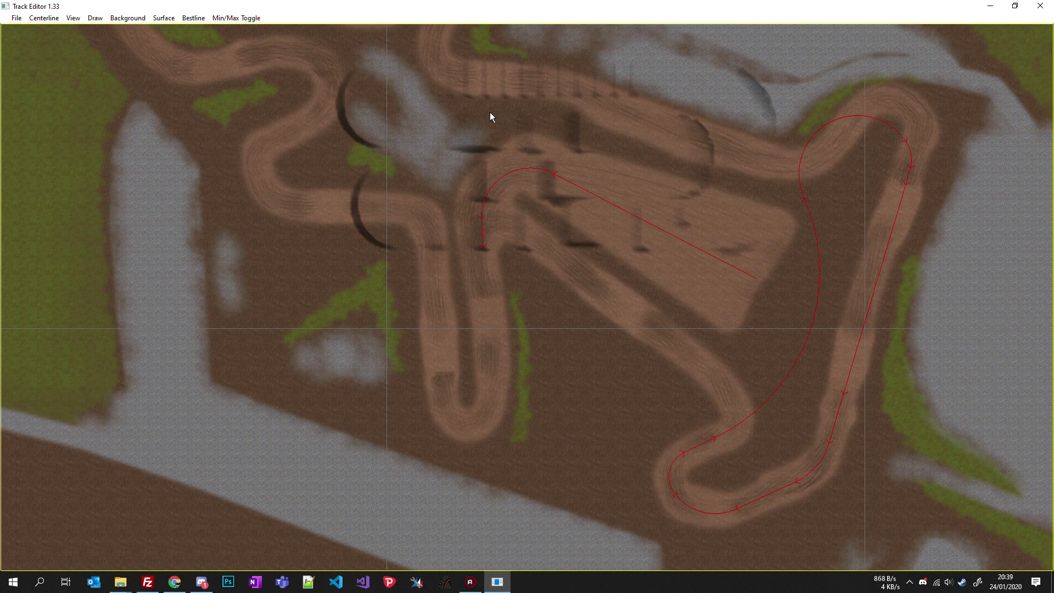
# - Generate the surface along the centerlines, inspect its markers, and turn off surface drawing
pyautogui.click(164, 18)
pyautogui.click(167, 31)
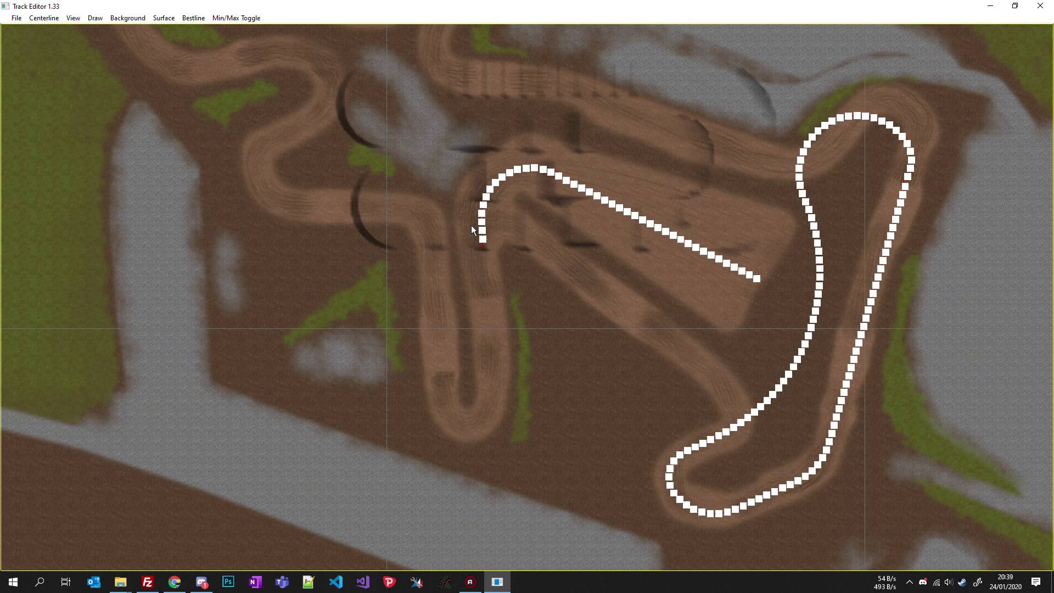
pyautogui.scroll(2, 555, 226)
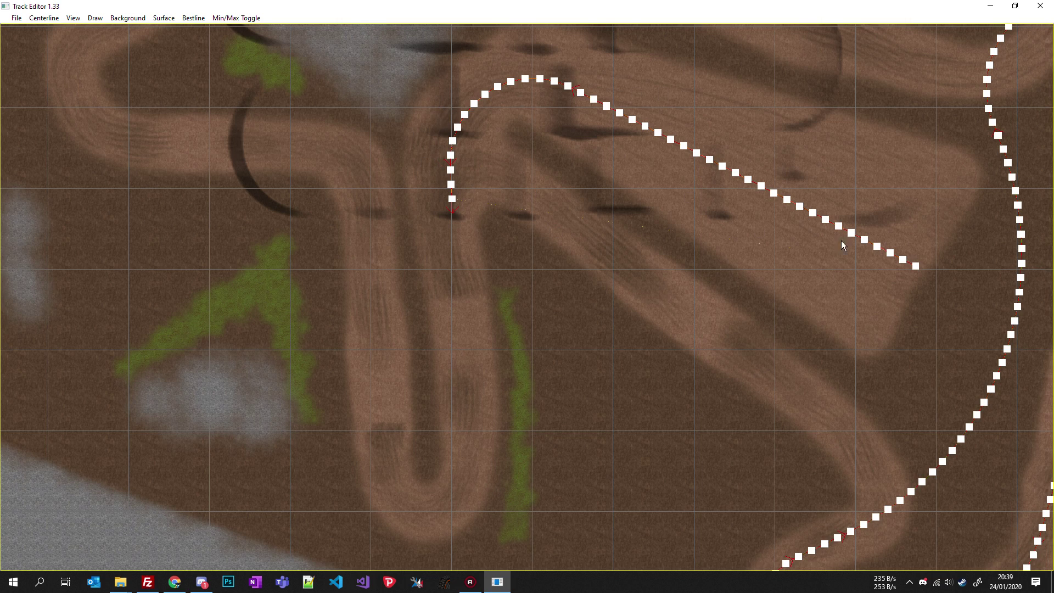
pyautogui.scroll(-3, 618, 201)
pyautogui.scroll(1, 623, 203)
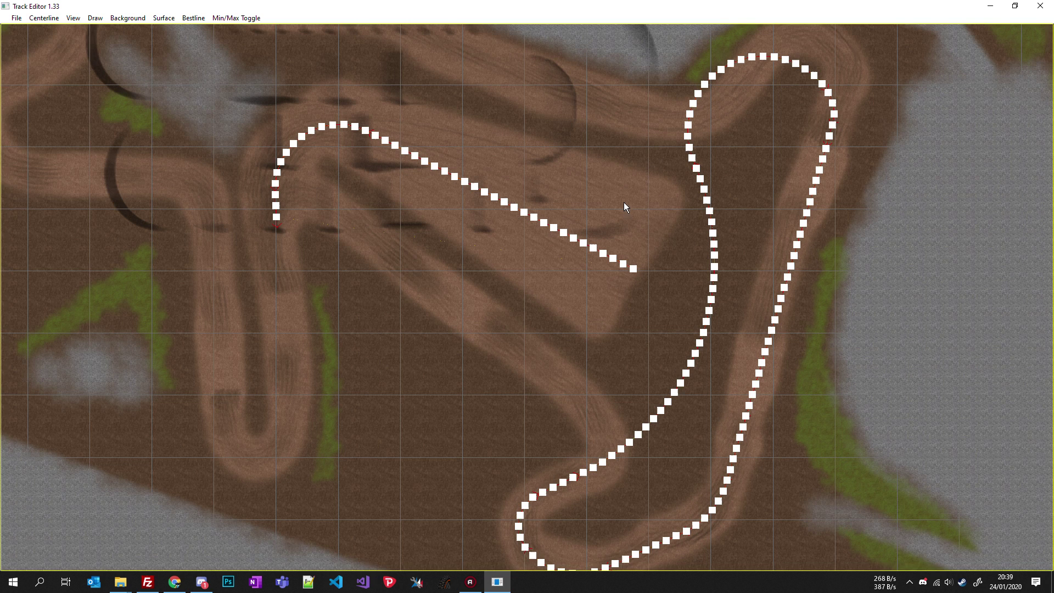
pyautogui.scroll(-1, 623, 206)
pyautogui.click(164, 18)
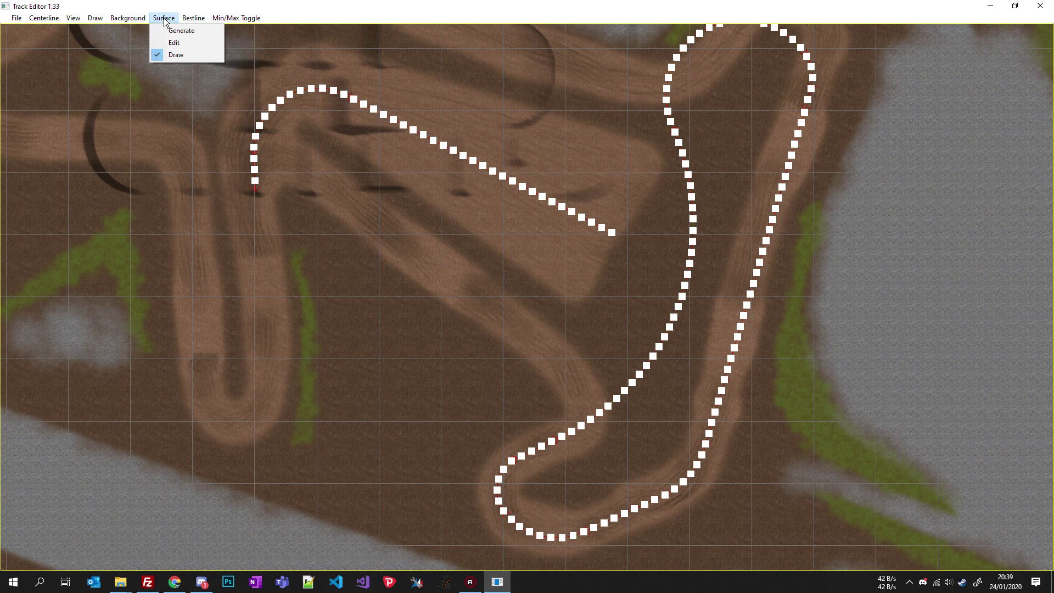
pyautogui.click(162, 54)
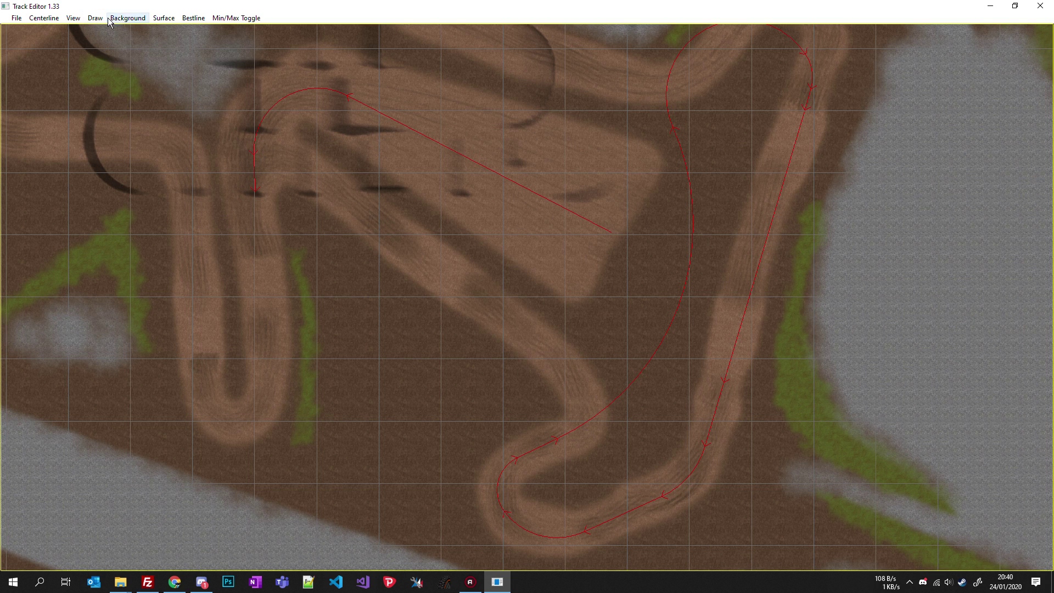
# - Open the Race Data window, place it clear of the centerlines, and set the game to MX Bikes
pyautogui.click(73, 18)
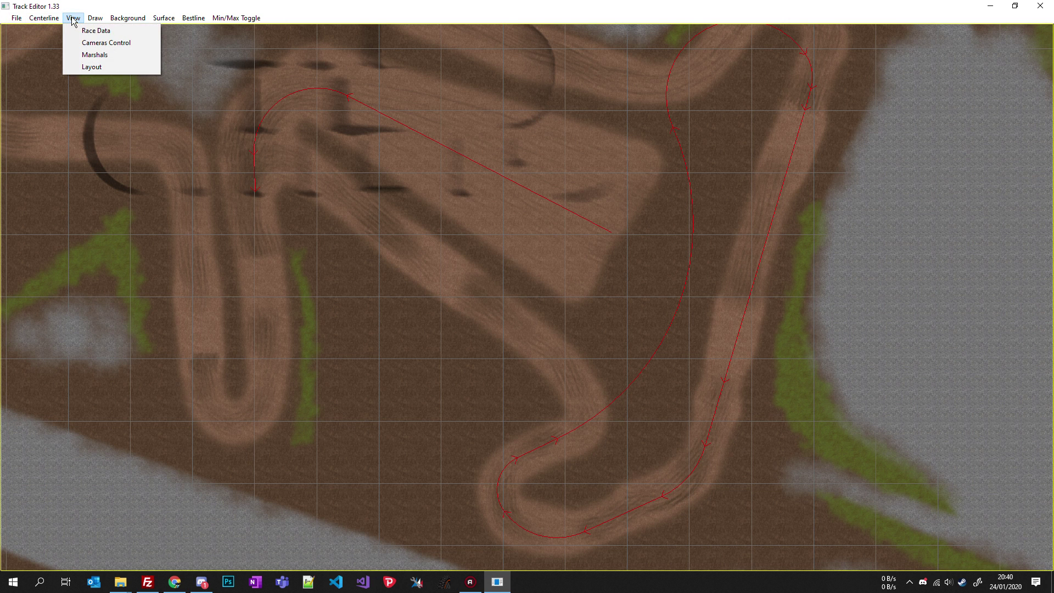
pyautogui.click(94, 31)
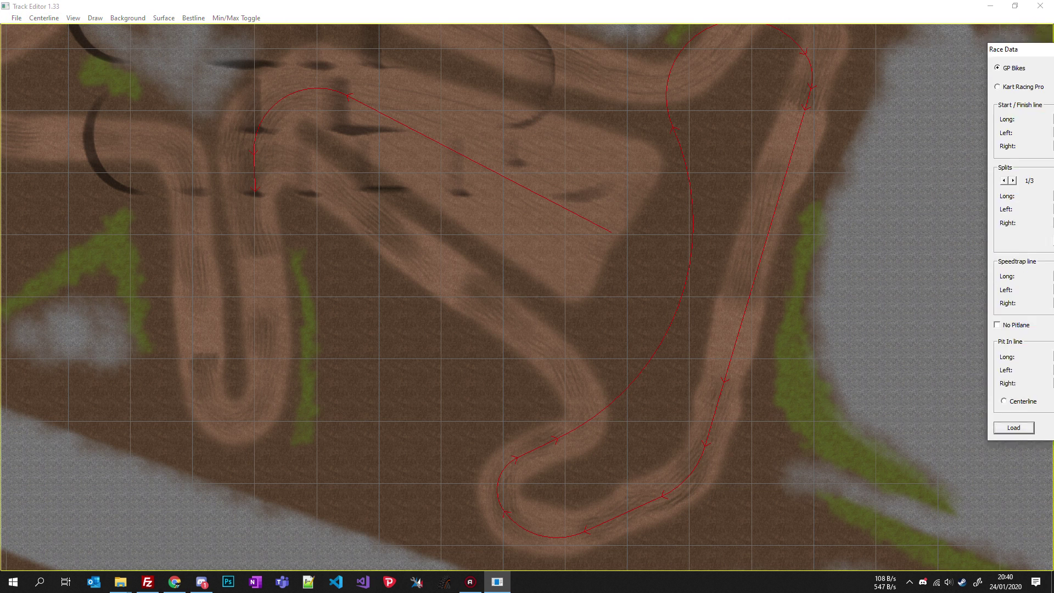
pyautogui.moveTo(1051, 52); pyautogui.dragTo(81, 103)
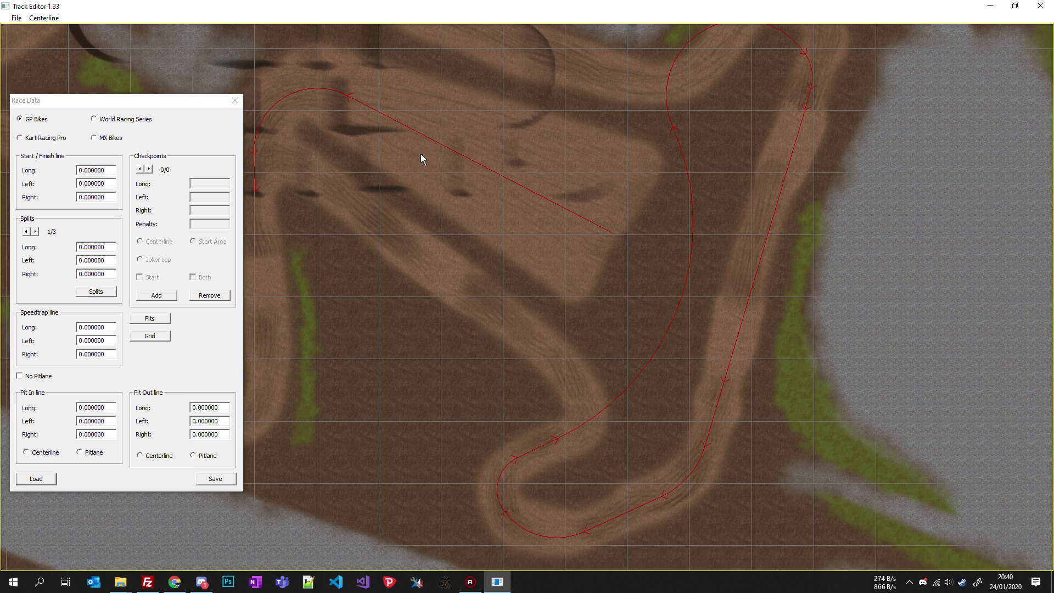
pyautogui.moveTo(421, 153); pyautogui.dragTo(470, 198)
pyautogui.scroll(-1, 470, 197)
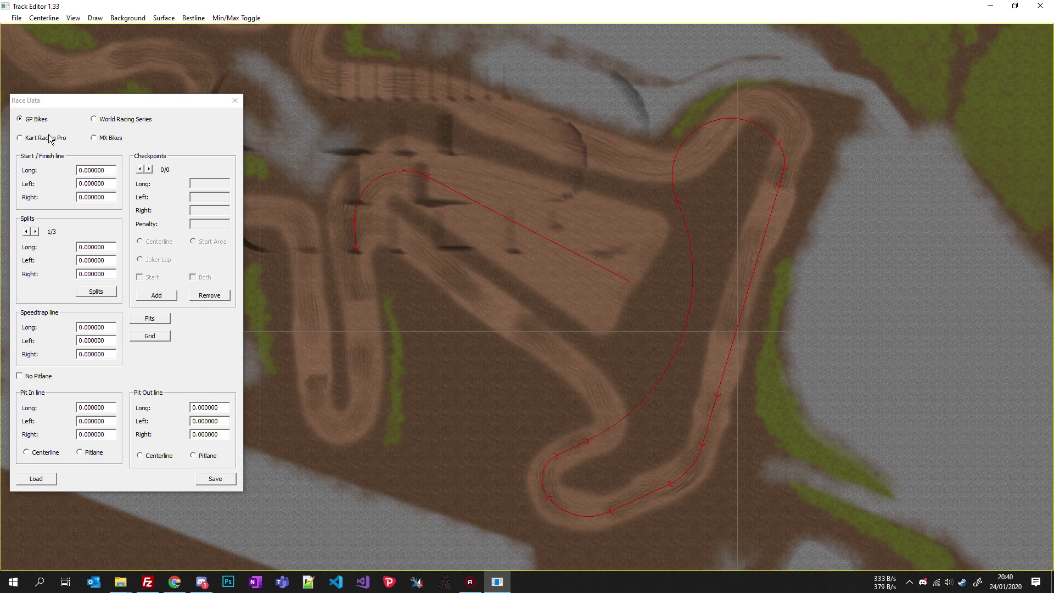
pyautogui.click(101, 137)
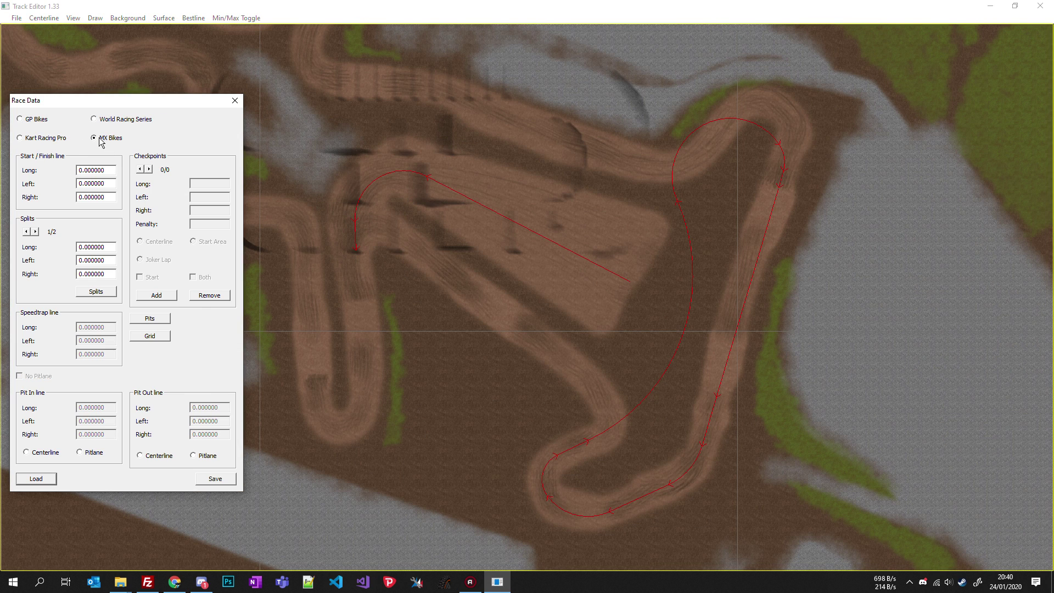
# - Load example.rdf from the example folder as the race data and view its lines on the map
pyautogui.click(37, 480)
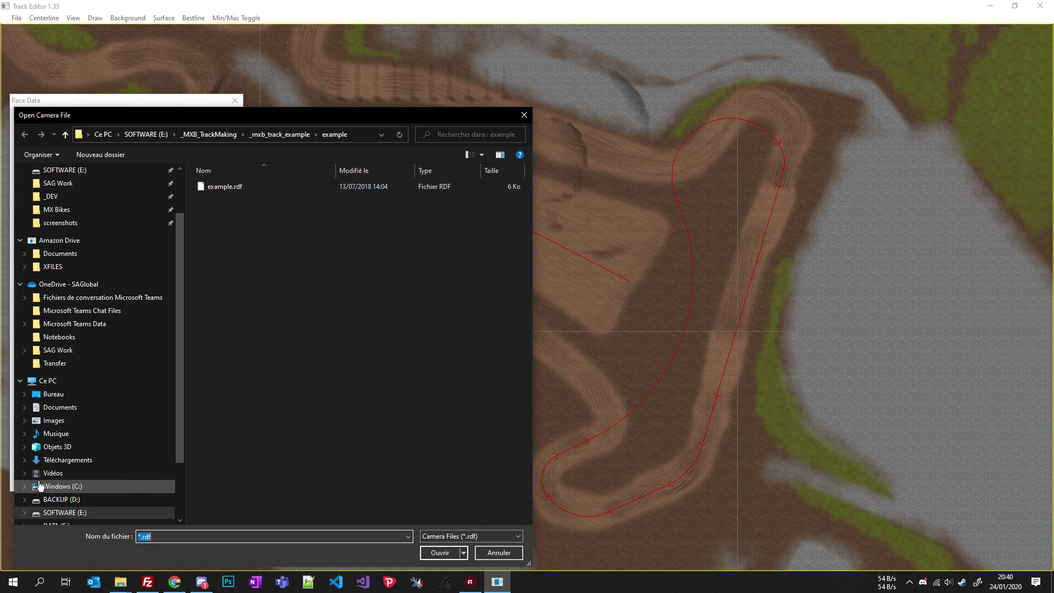
pyautogui.doubleClick(232, 187)
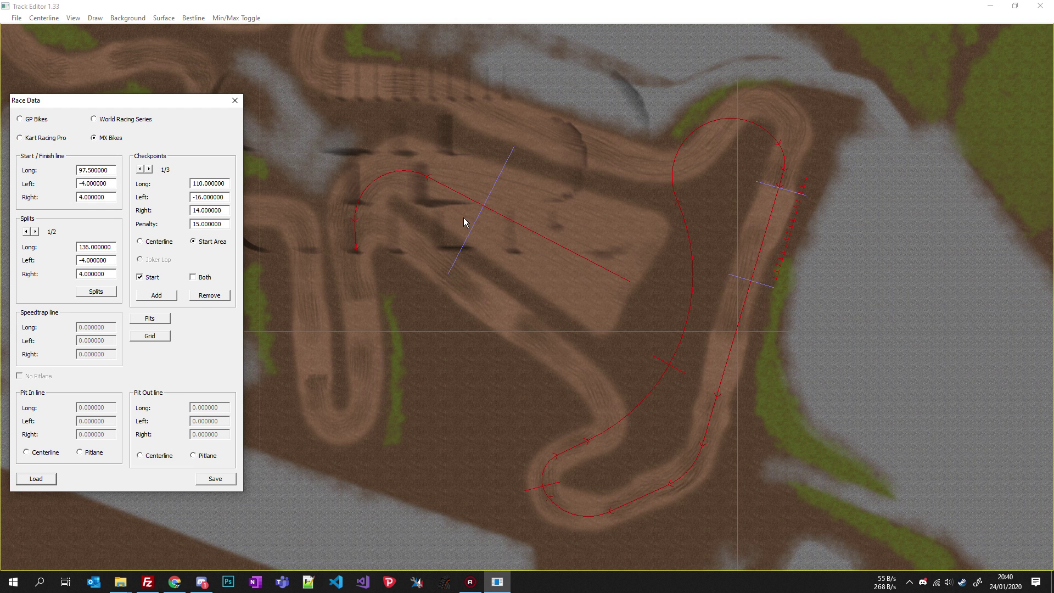
pyautogui.moveTo(476, 239); pyautogui.dragTo(443, 344)
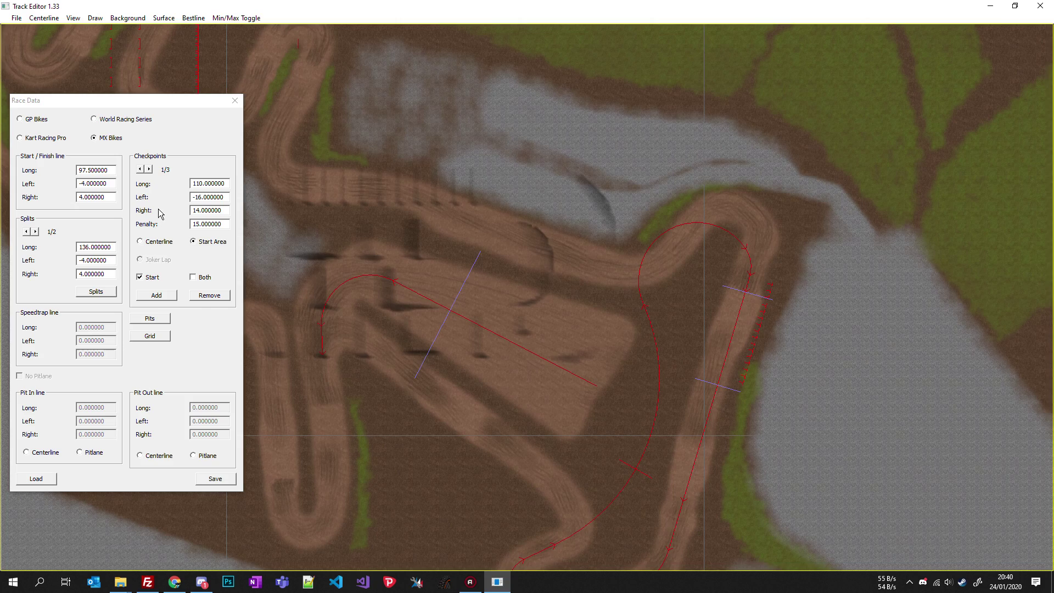
# - Set the start/finish line's Long value to 0.000000 and check the line's position on the main centerline
pyautogui.scroll(5, 712, 253)
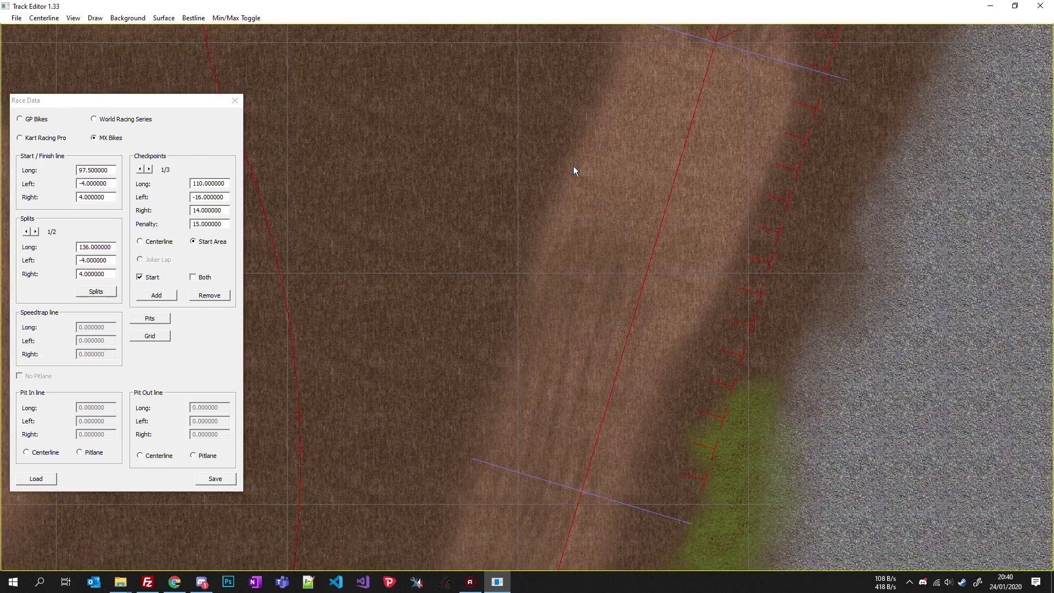
pyautogui.moveTo(573, 166); pyautogui.dragTo(370, 332)
pyautogui.moveTo(86, 171); pyautogui.dragTo(45, 169)
pyautogui.write('0')
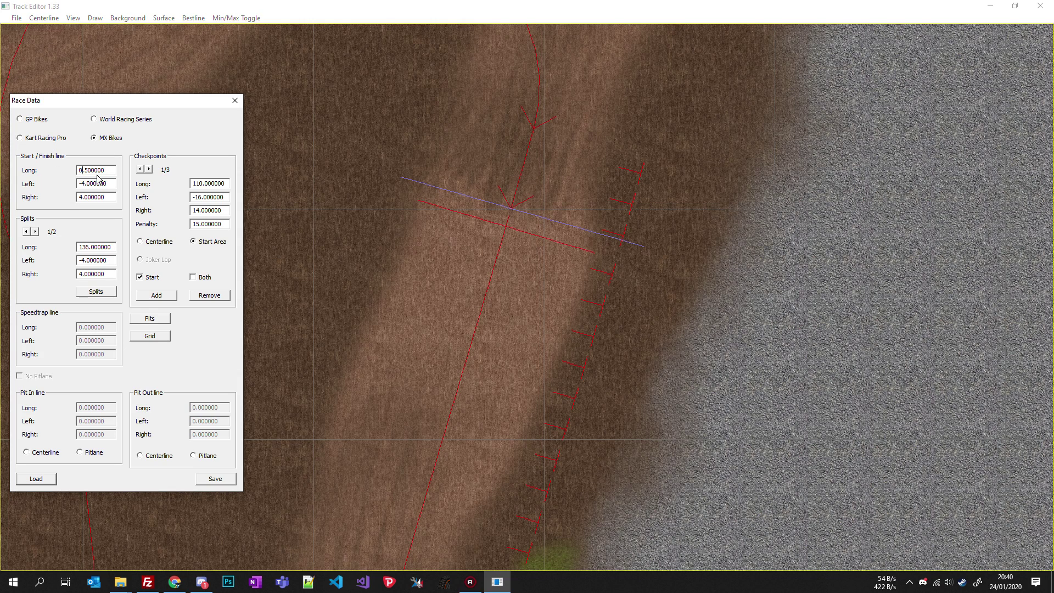
pyautogui.moveTo(84, 170); pyautogui.dragTo(88, 170)
pyautogui.write('0')
pyautogui.scroll(4, 475, 207)
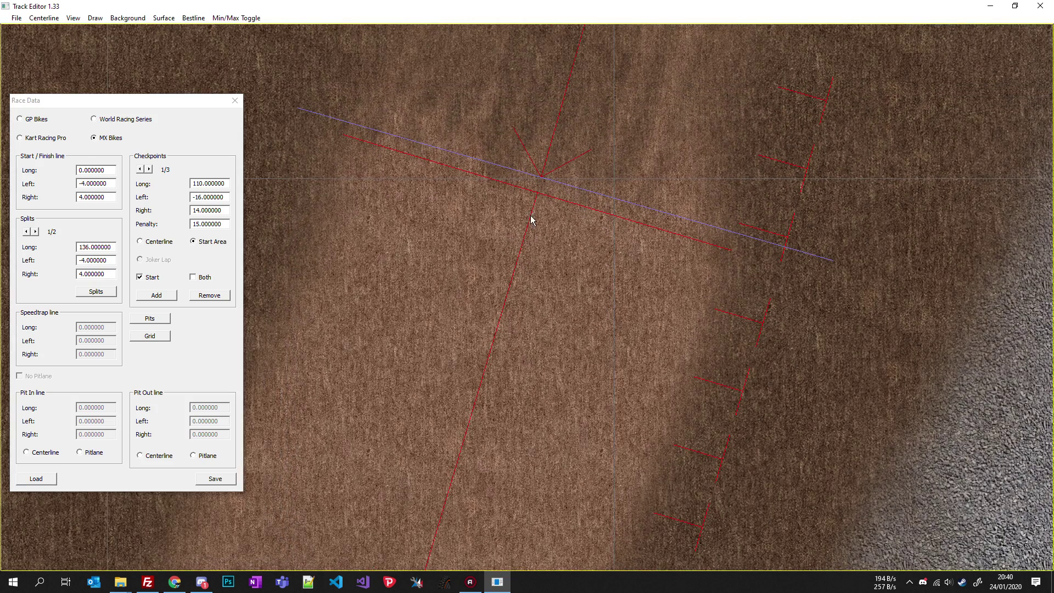
pyautogui.scroll(-5, 502, 183)
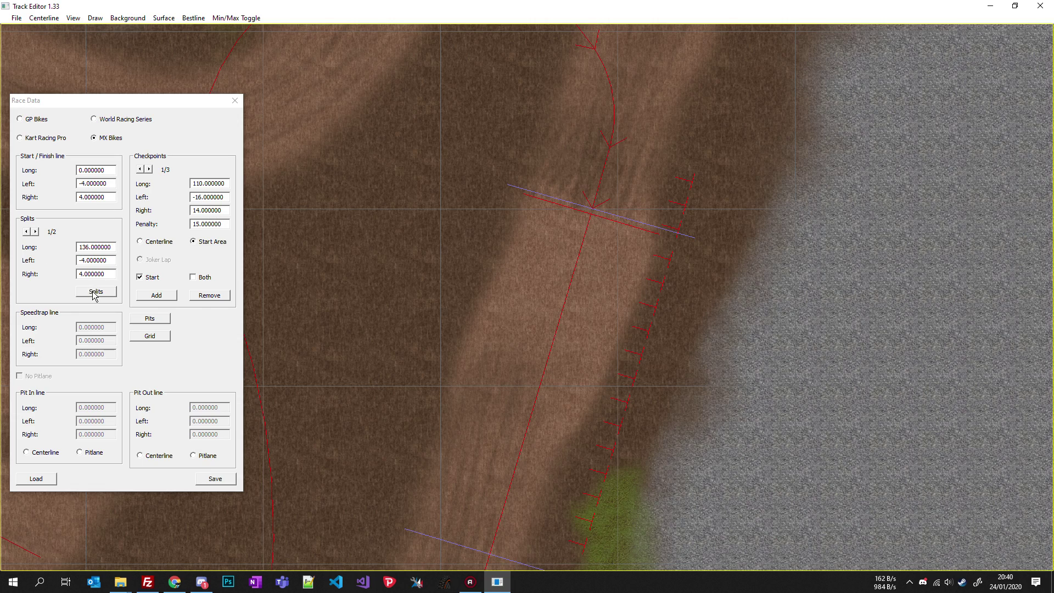
# - Generate the split positions automatically and check the split lines along the main centerline
pyautogui.click(92, 291)
pyautogui.scroll(-4, 366, 313)
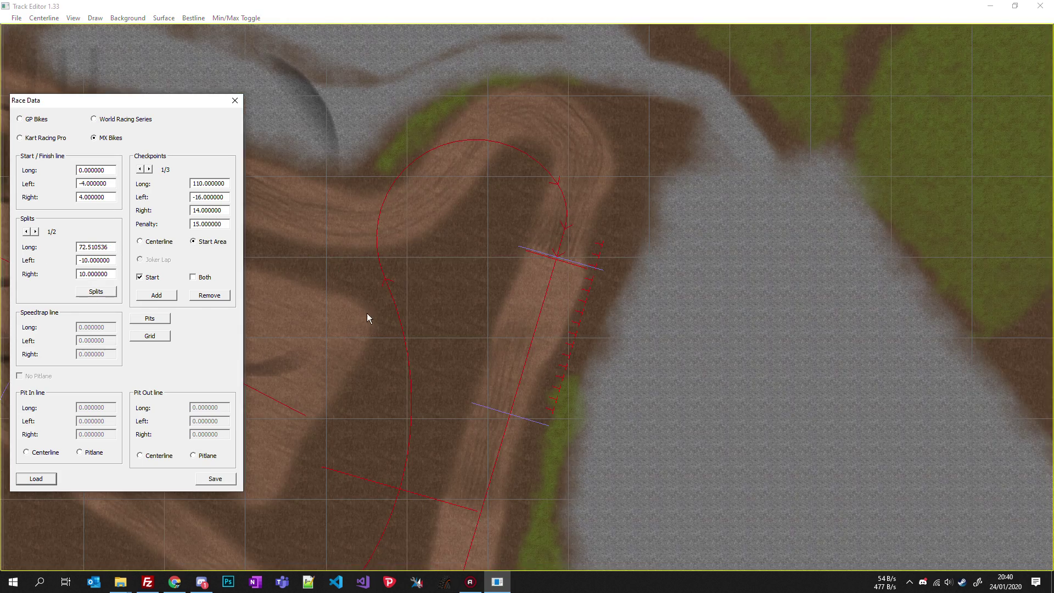
pyautogui.moveTo(460, 295); pyautogui.dragTo(596, 127, button='middle')
pyautogui.scroll(-3, 572, 204)
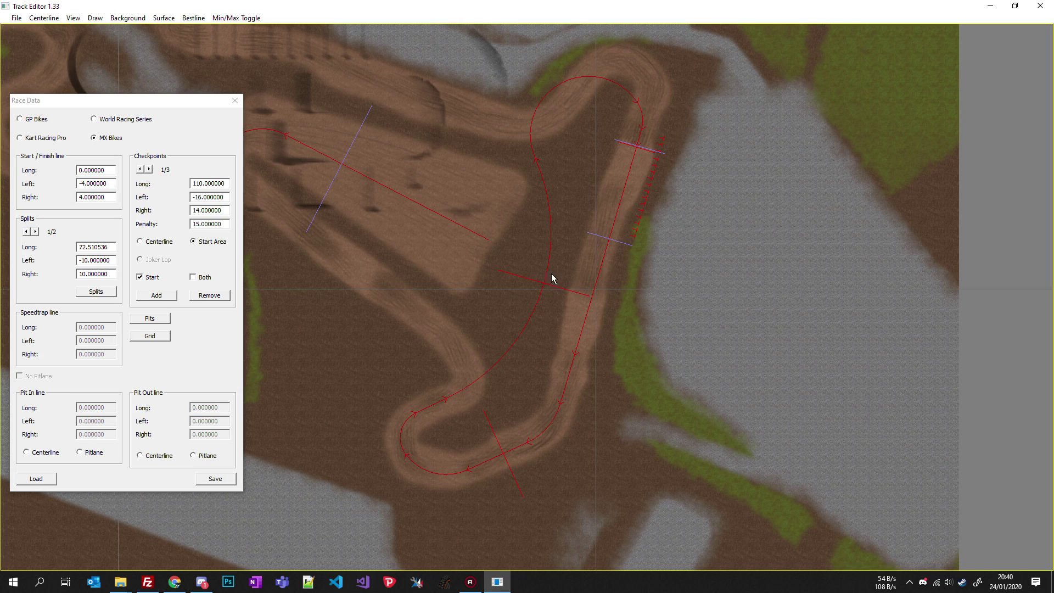
pyautogui.scroll(5, 587, 243)
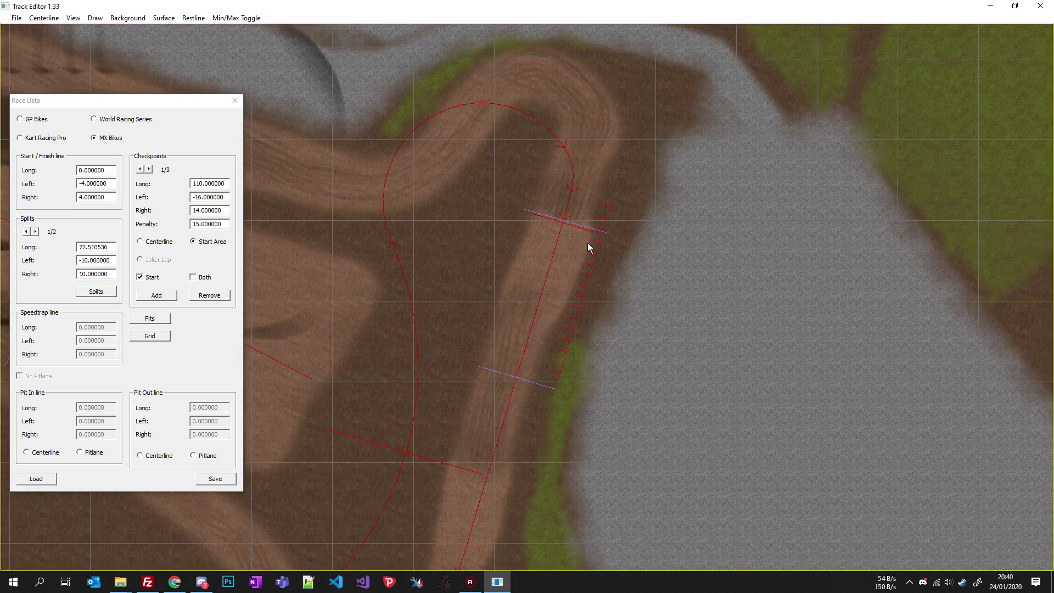
pyautogui.moveTo(575, 259); pyautogui.dragTo(571, 260, button='middle')
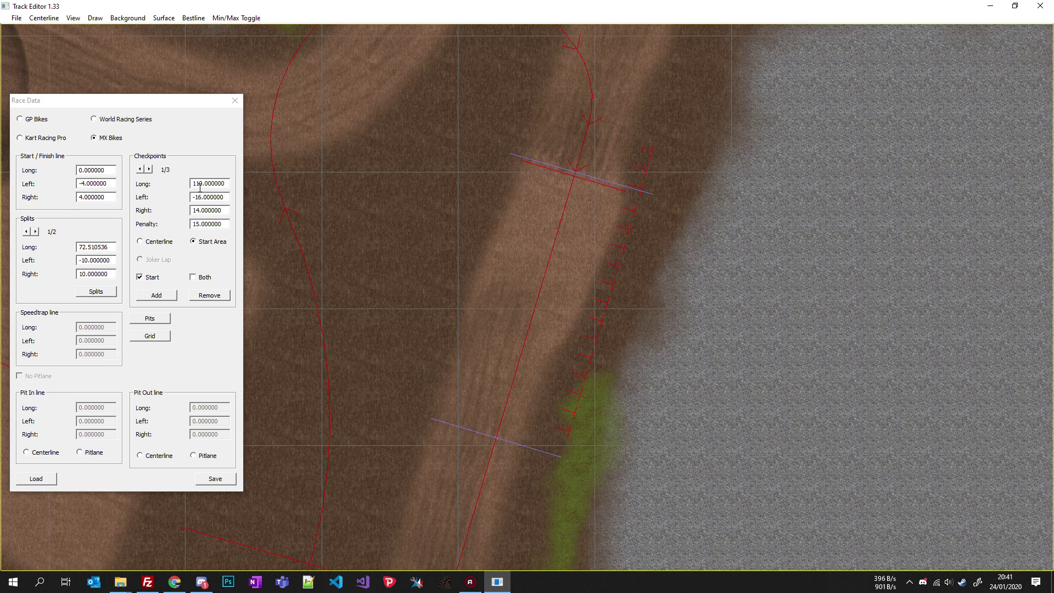
# - Remove all existing checkpoints from the race data
pyautogui.scroll(-1, 409, 303)
pyautogui.moveTo(410, 303); pyautogui.dragTo(566, 217, button='right')
pyautogui.scroll(-1, 565, 217)
pyautogui.moveTo(547, 321); pyautogui.dragTo(730, 292, button='right')
pyautogui.moveTo(523, 250); pyautogui.dragTo(576, 297, button='right')
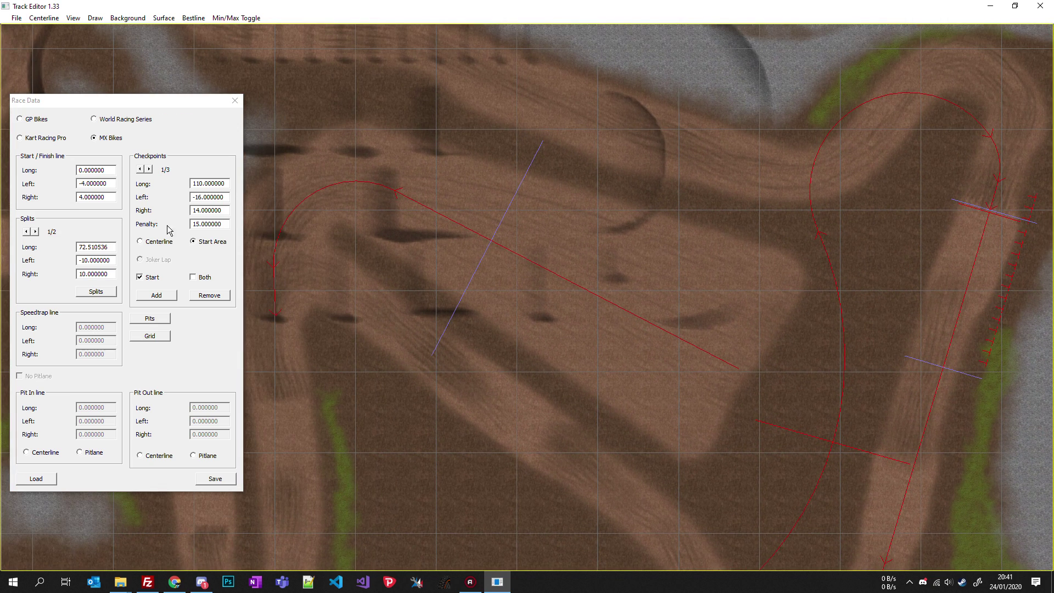
pyautogui.click(216, 297)
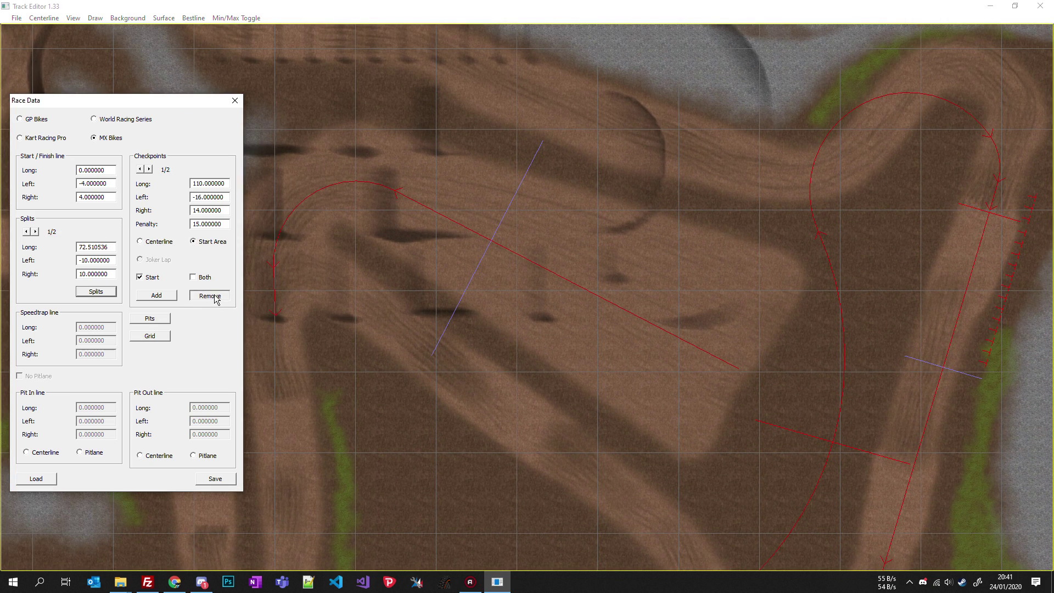
pyautogui.click(215, 297)
pyautogui.click(216, 297)
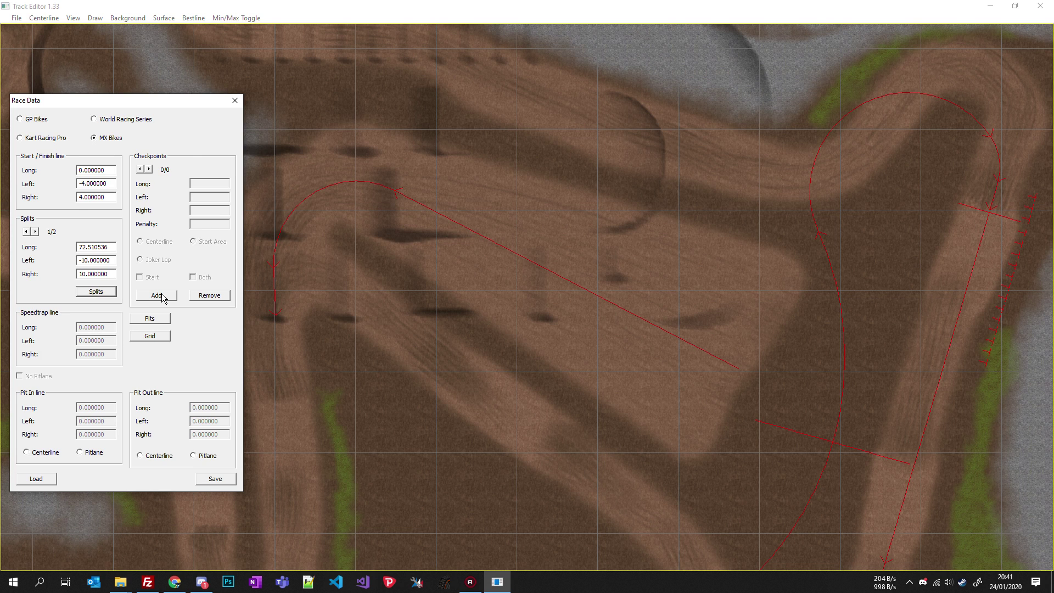
# - Add a checkpoint on the start area with Start enabled and set its Long value to 50
pyautogui.click(162, 297)
pyautogui.click(195, 241)
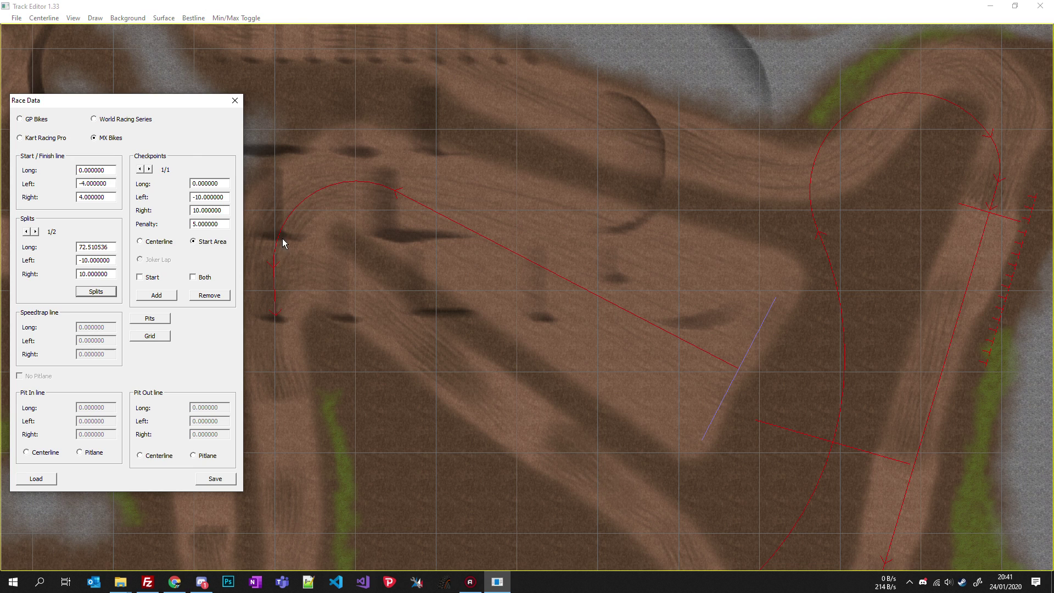
pyautogui.click(139, 277)
pyautogui.click(192, 278)
pyautogui.moveTo(613, 329); pyautogui.dragTo(588, 310, button='middle')
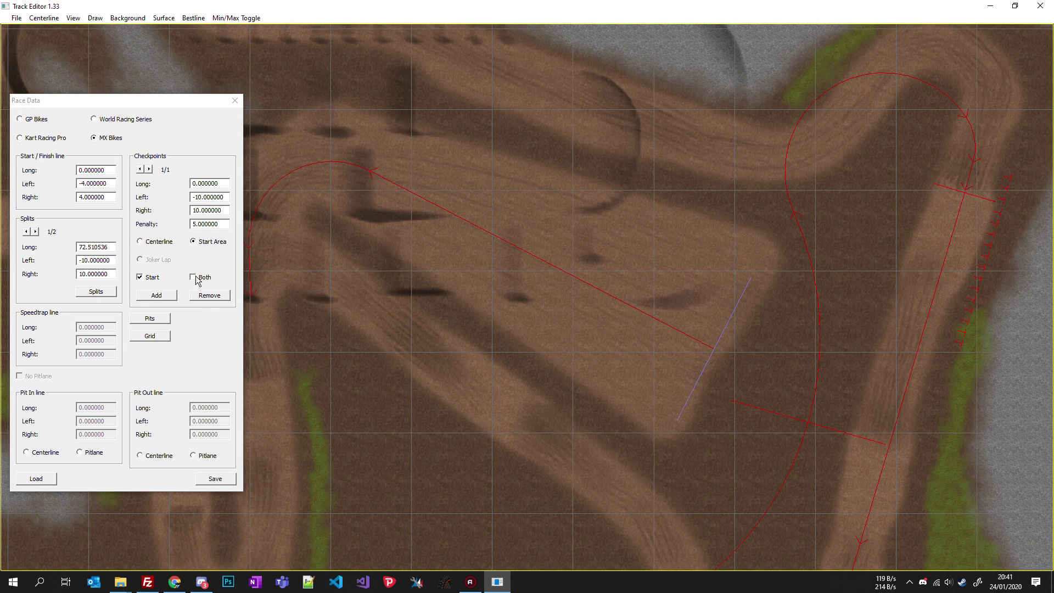
pyautogui.click(195, 183)
pyautogui.write('5')
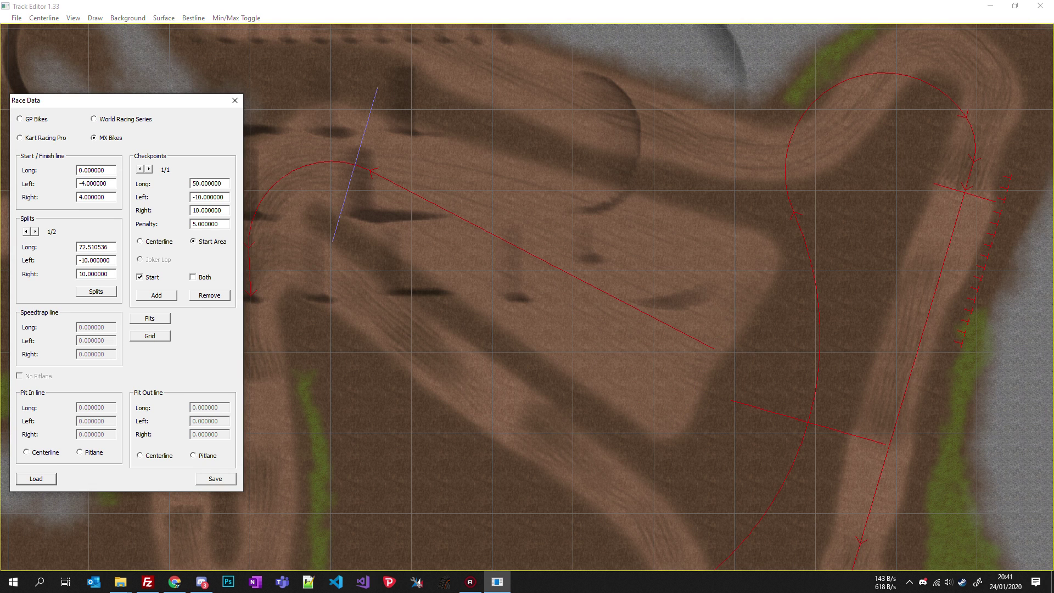
# - Narrow the first start-area checkpoint to the track width with Left -8 and Right 7
pyautogui.scroll(3, 459, 258)
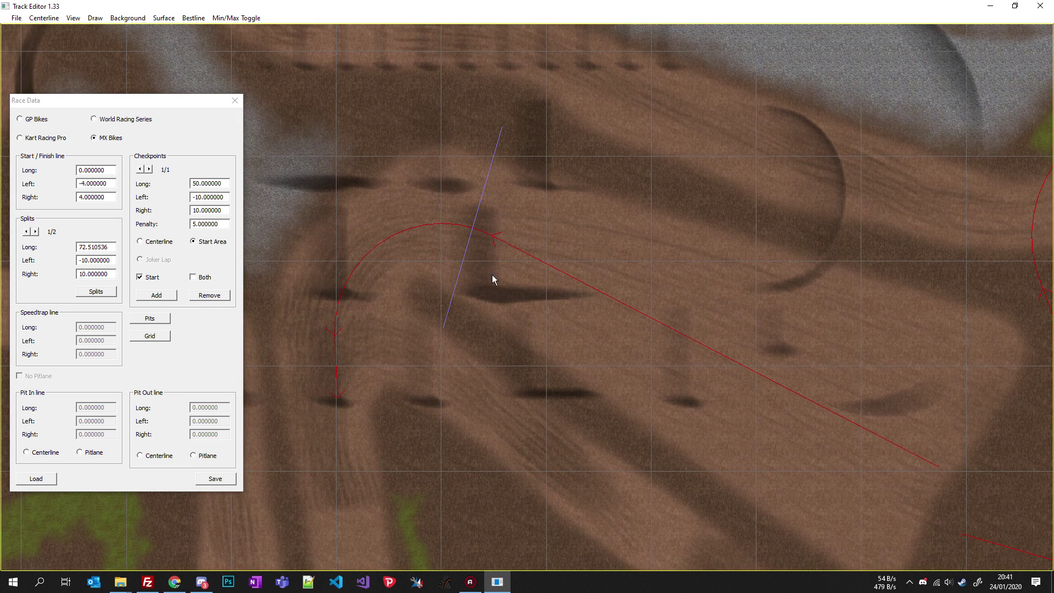
pyautogui.doubleClick(197, 197)
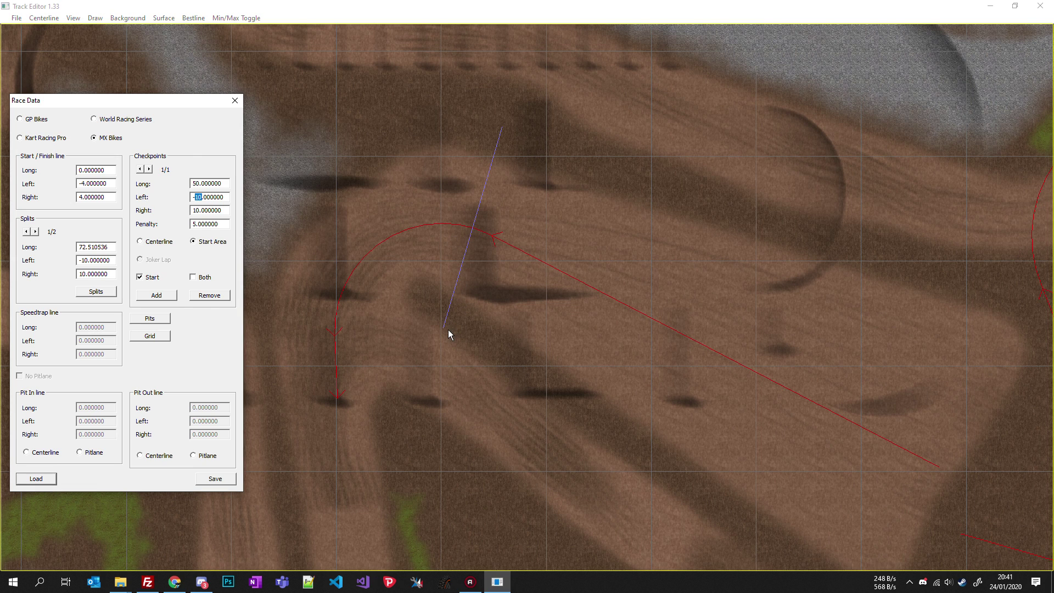
pyautogui.write('8')
pyautogui.hotkey('shift', 'Left')
pyautogui.write('9')
pyautogui.hotkey('shift', 'Left')
pyautogui.write('8')
pyautogui.doubleClick(198, 212)
pyautogui.write('8')
pyautogui.hotkey('shift', 'Home')
# - Add a second checkpoint with Start enabled and try several Long values from 90 down to 30 to place it
pyautogui.moveTo(450, 258); pyautogui.dragTo(561, 218)
pyautogui.click(160, 296)
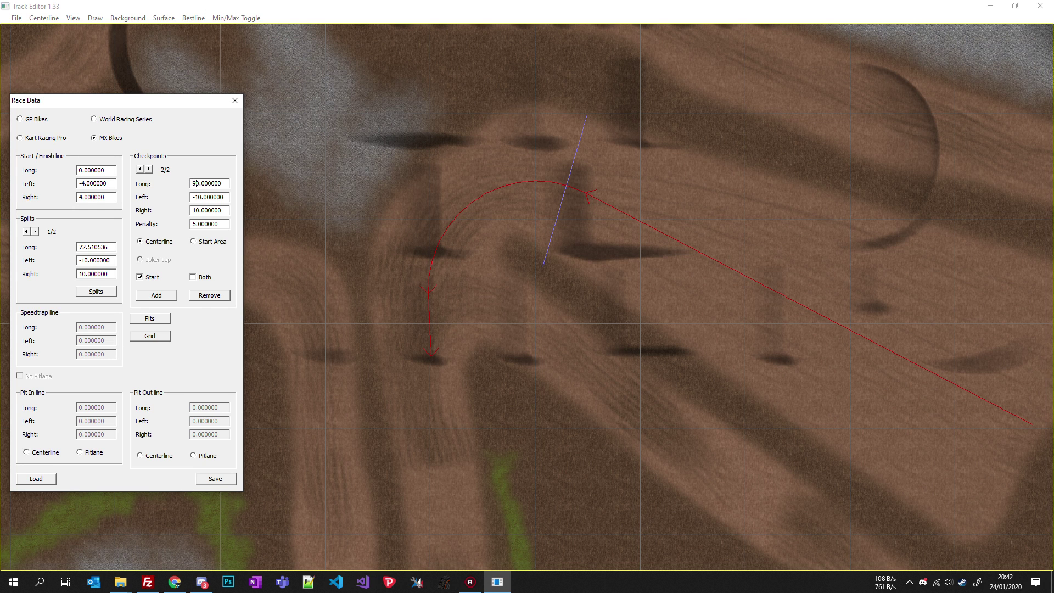
pyautogui.moveTo(200, 183); pyautogui.dragTo(192, 183)
pyautogui.write('80')
pyautogui.scroll(-3, 741, 354)
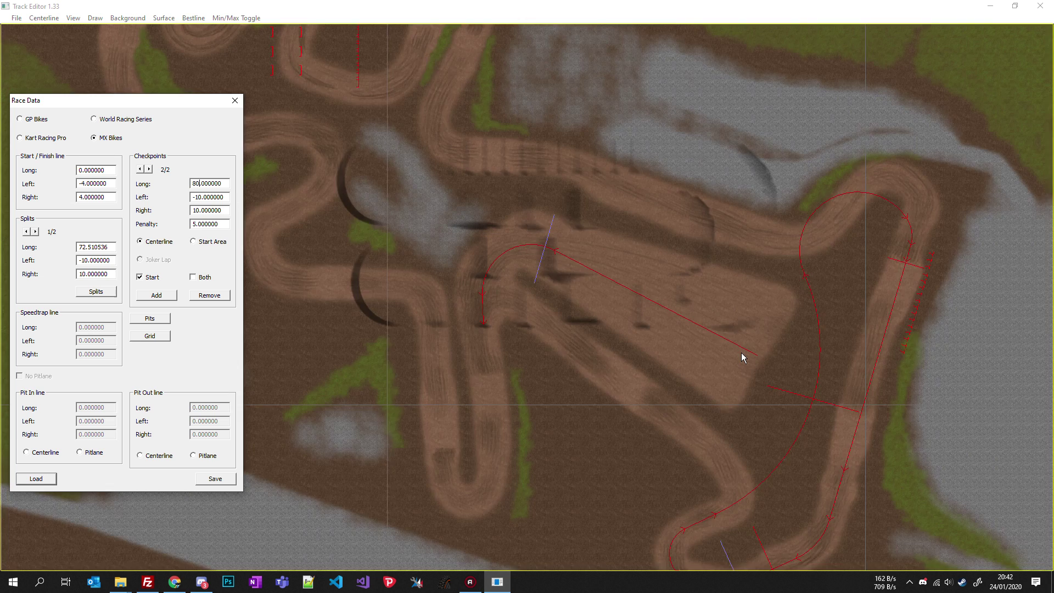
pyautogui.scroll(2, 741, 353)
pyautogui.press('Left')
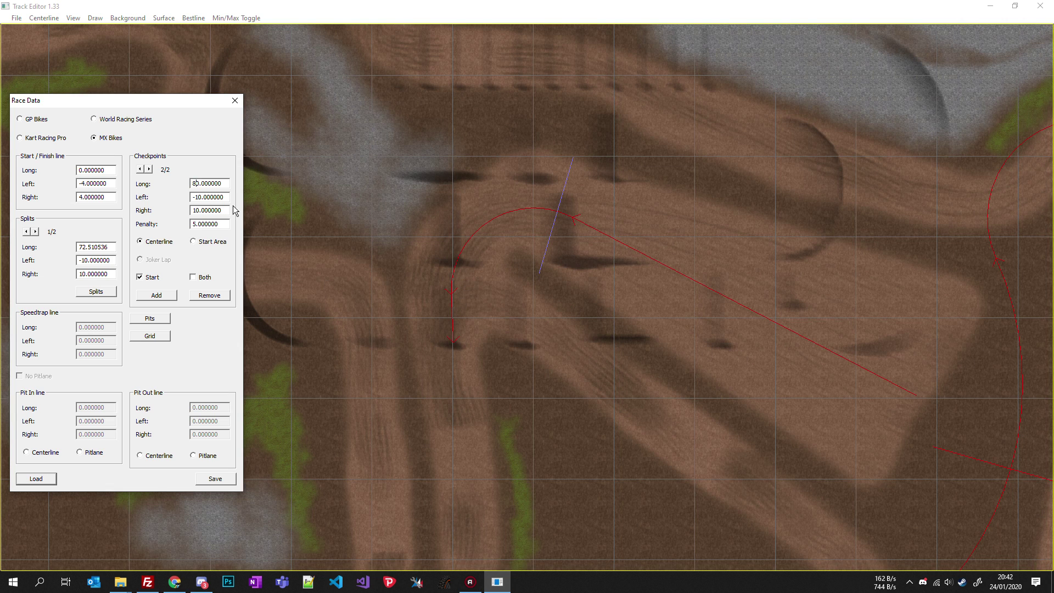
pyautogui.hotkey('shift', 'Left')
pyautogui.write('6')
pyautogui.moveTo(199, 185); pyautogui.dragTo(193, 185)
pyautogui.write('30')
# - Assign the second checkpoint to the start area and set its Long value to 75
pyautogui.click(193, 242)
pyautogui.moveTo(196, 183); pyautogui.dragTo(191, 184)
pyautogui.write('8')
pyautogui.press('BackSpace')
pyautogui.write('75')
# - Fit the second checkpoint to the track width at the end of the start centerline with Left -4 and Right 5
pyautogui.scroll(5, 443, 360)
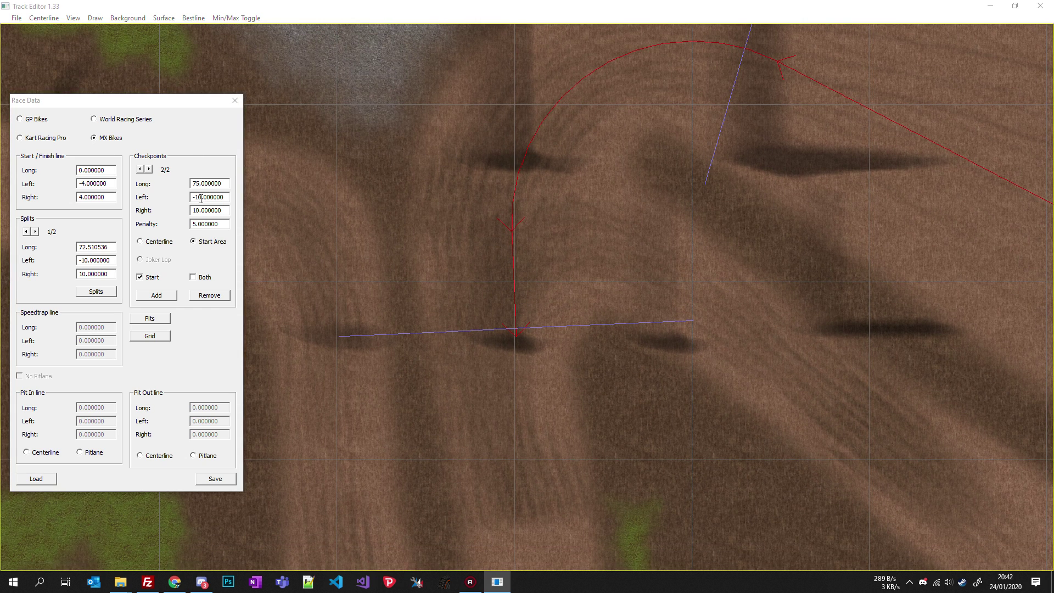
pyautogui.moveTo(202, 197); pyautogui.dragTo(194, 198)
pyautogui.write('7')
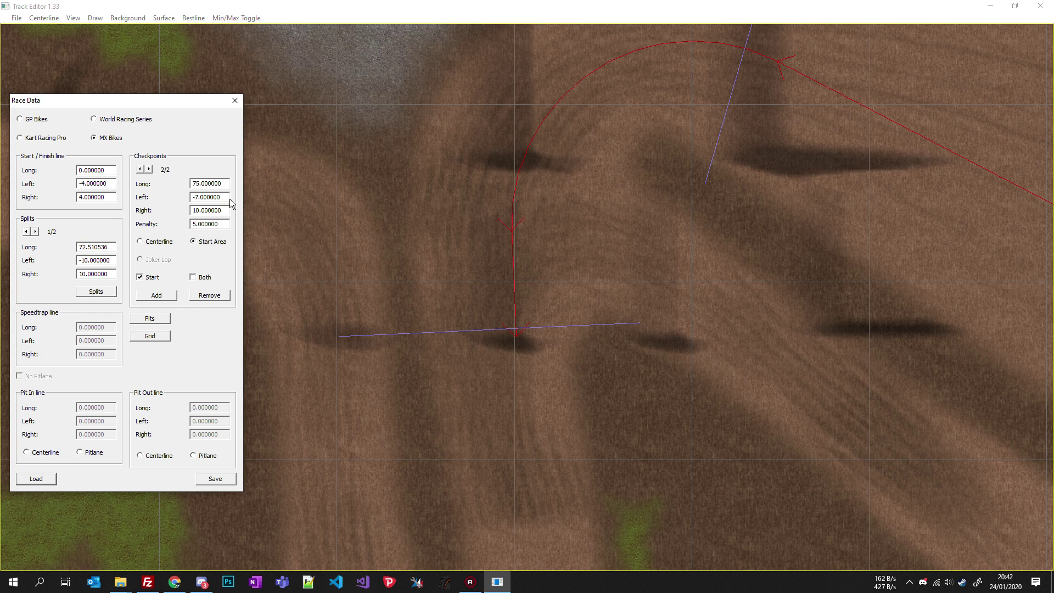
pyautogui.press('BackSpace')
pyautogui.write('5')
pyautogui.press('BackSpace')
pyautogui.write('4')
pyautogui.moveTo(196, 209); pyautogui.dragTo(186, 202)
pyautogui.press('Delete')
pyautogui.press('BackSpace')
pyautogui.write('5')
pyautogui.scroll(-3, 494, 284)
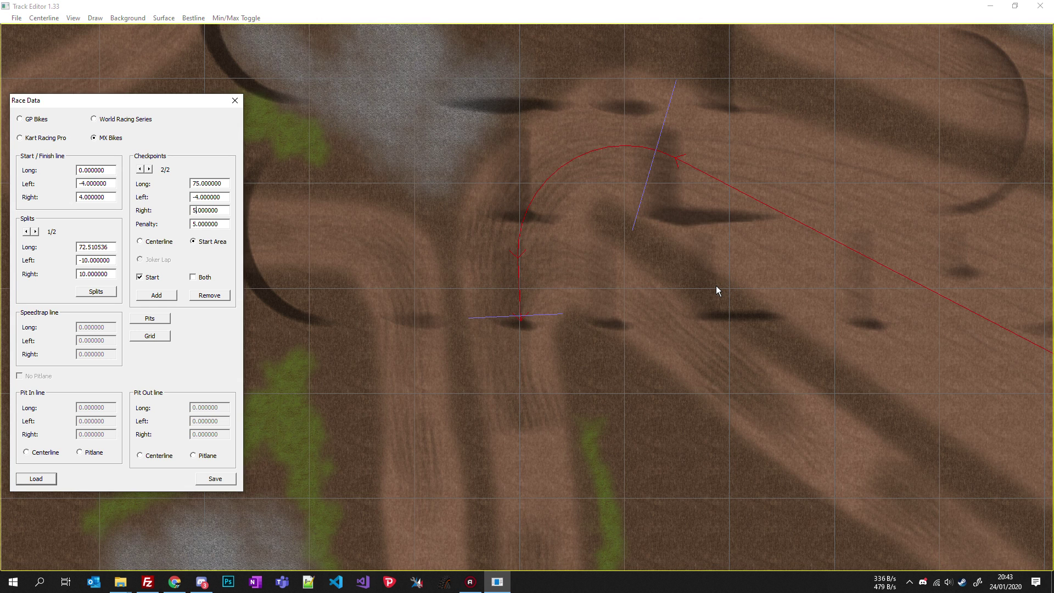
# - Add a third checkpoint on the main centerline at Long 0 and check its position at the start/finish line
pyautogui.click(163, 296)
pyautogui.scroll(-5, 674, 232)
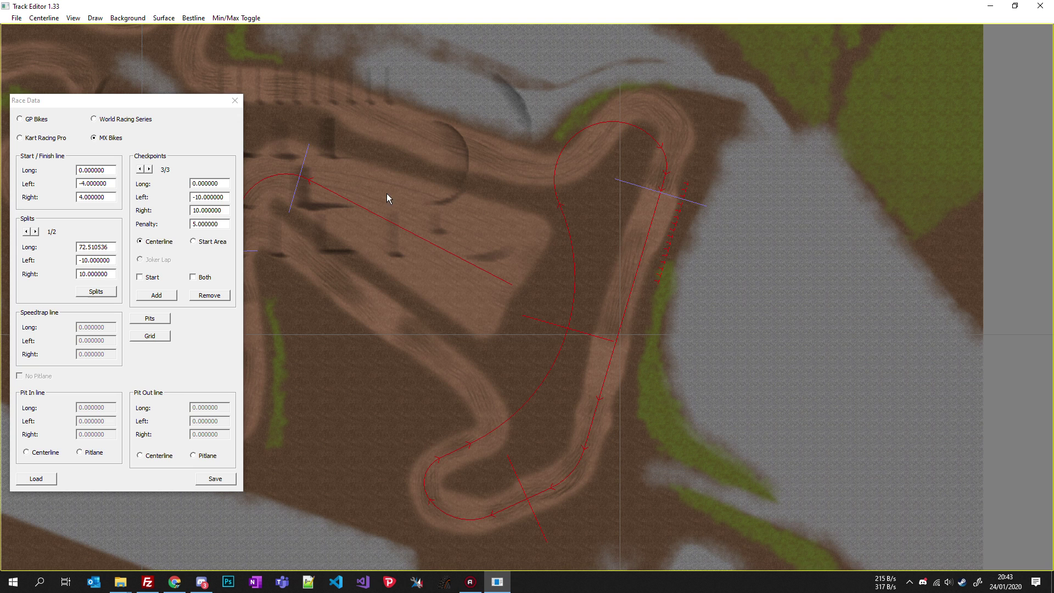
pyautogui.click(192, 183)
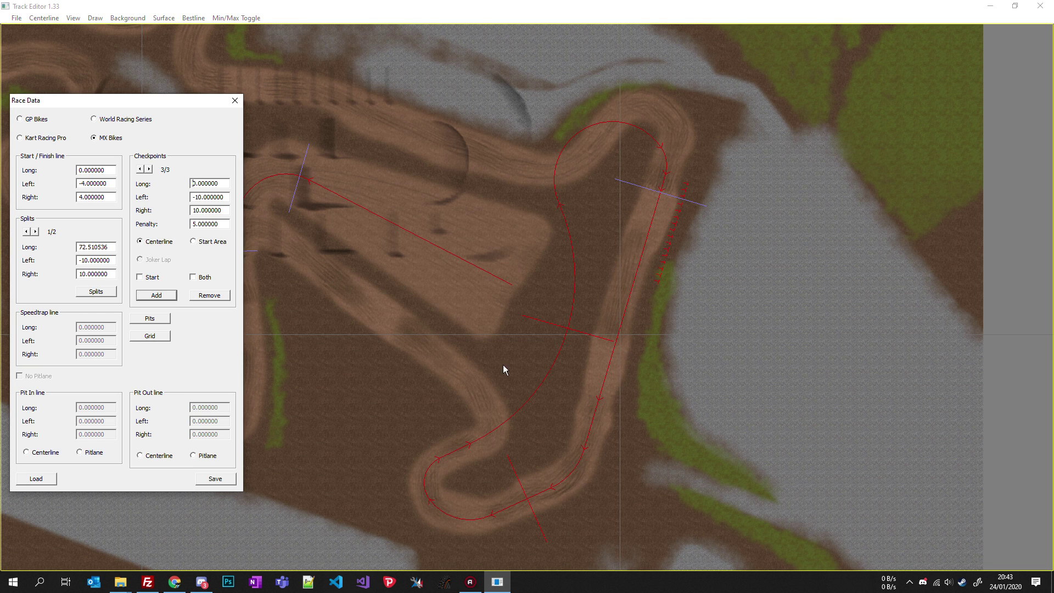
pyautogui.click(704, 310)
pyautogui.scroll(6, 617, 266)
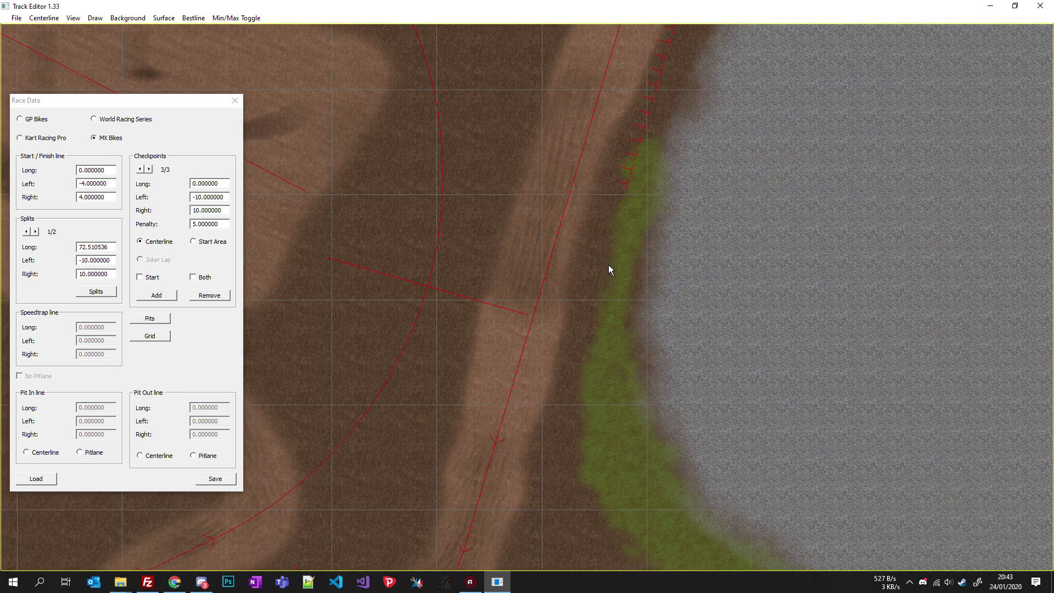
pyautogui.moveTo(608, 264); pyautogui.dragTo(620, 295, button='middle')
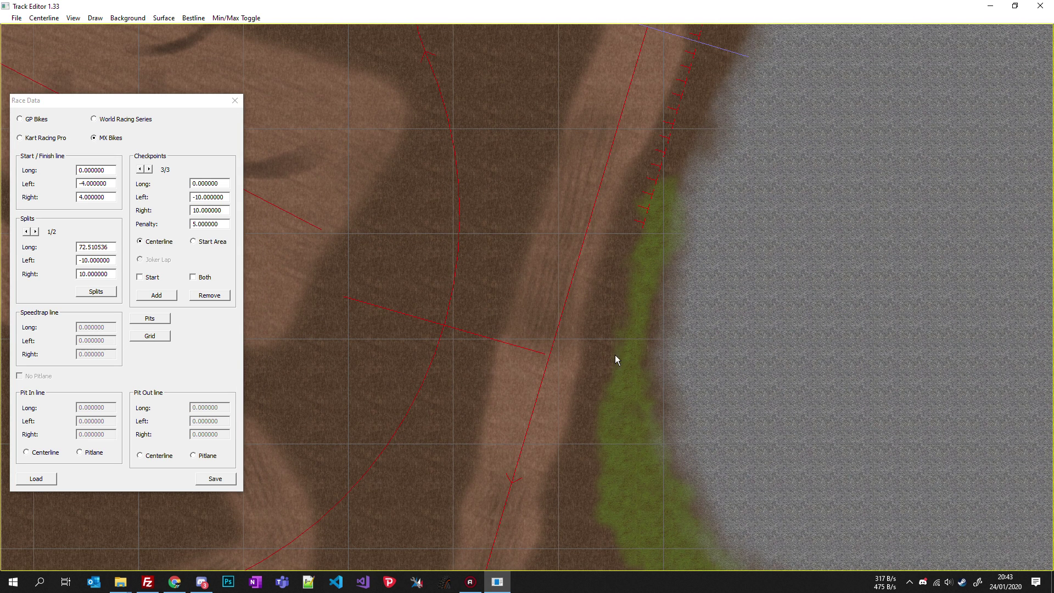
pyautogui.scroll(-3, 642, 388)
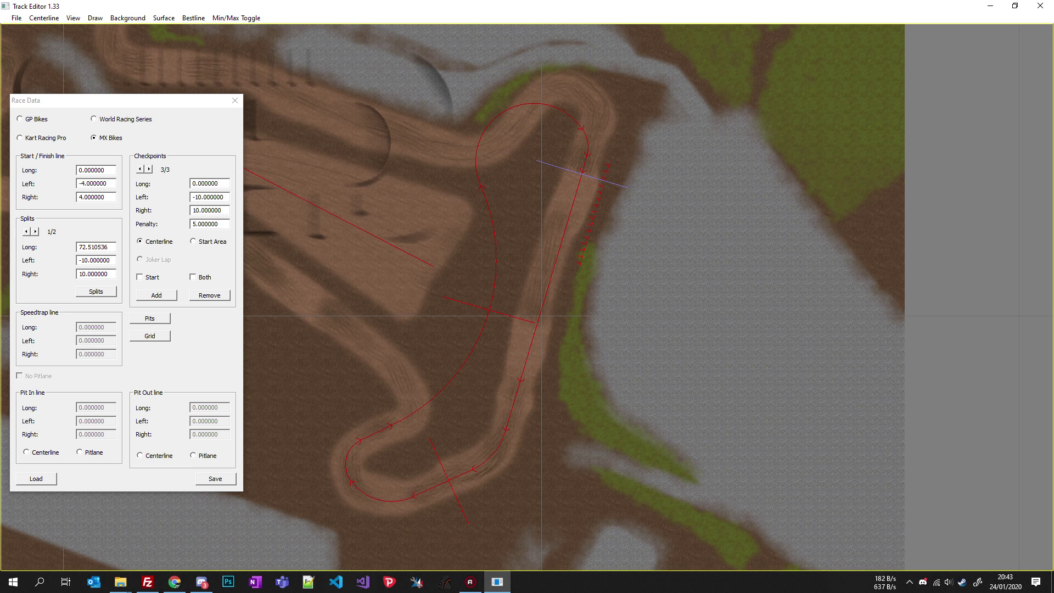
# - Save the race data over the existing example.rdf, and close the Race Data window and Track Editor
pyautogui.hotkey('alt', 'Tab')
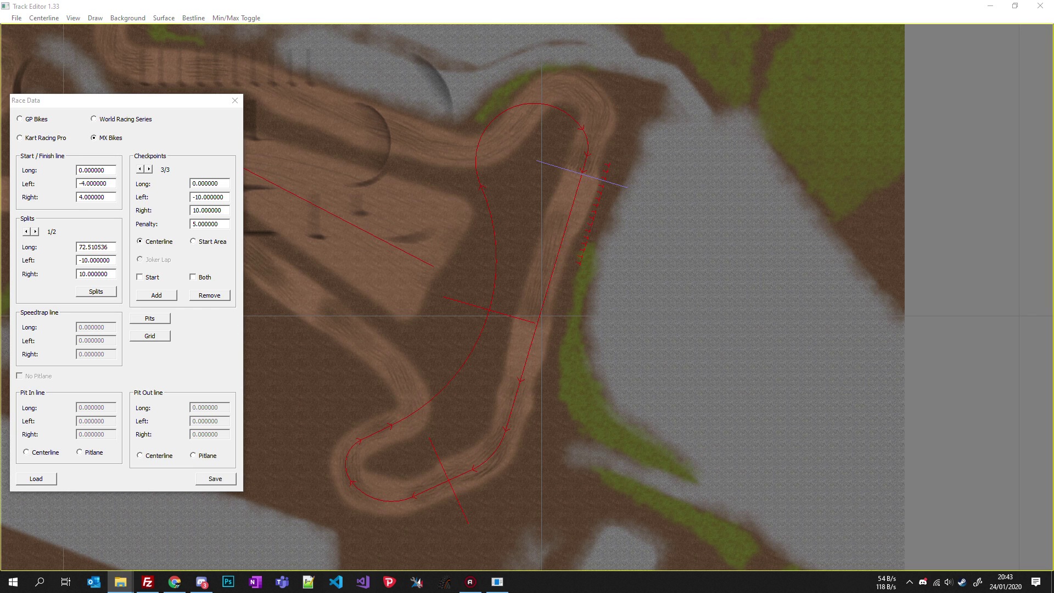
pyautogui.click(214, 479)
pyautogui.doubleClick(132, 91)
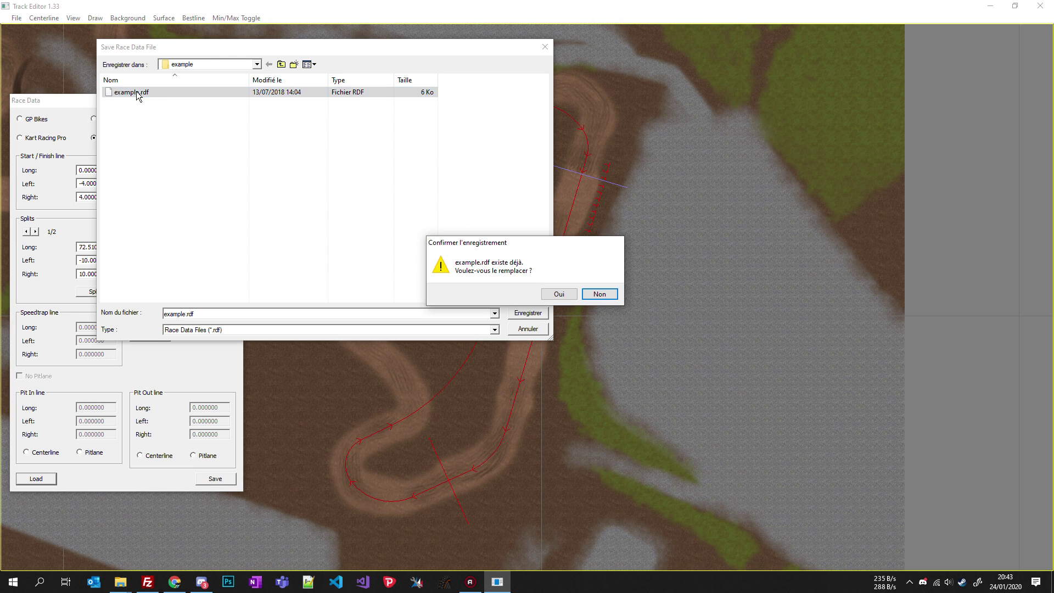
pyautogui.click(558, 292)
pyautogui.click(237, 101)
pyautogui.click(1040, 6)
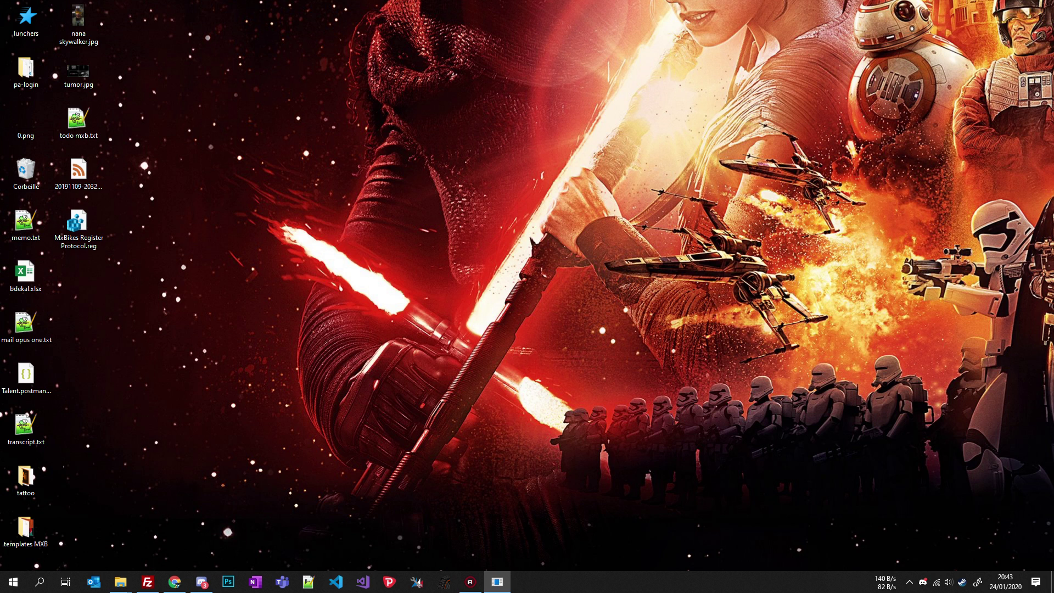
# - Reopen Track Editor and load example.trh from the example folder
pyautogui.moveTo(1053, 88); pyautogui.dragTo(474, 0)
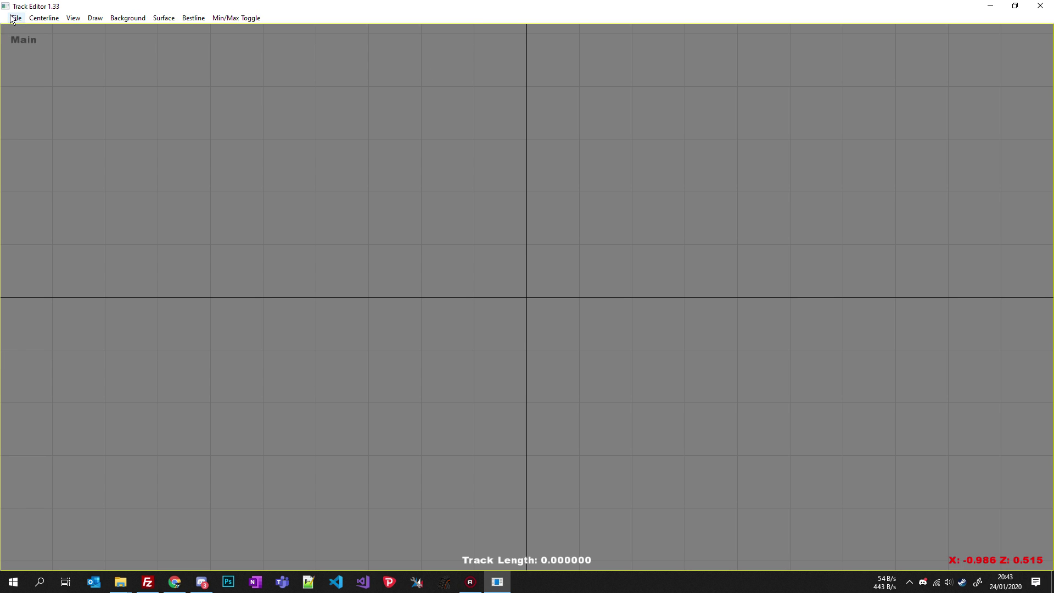
pyautogui.click(16, 18)
pyautogui.click(25, 30)
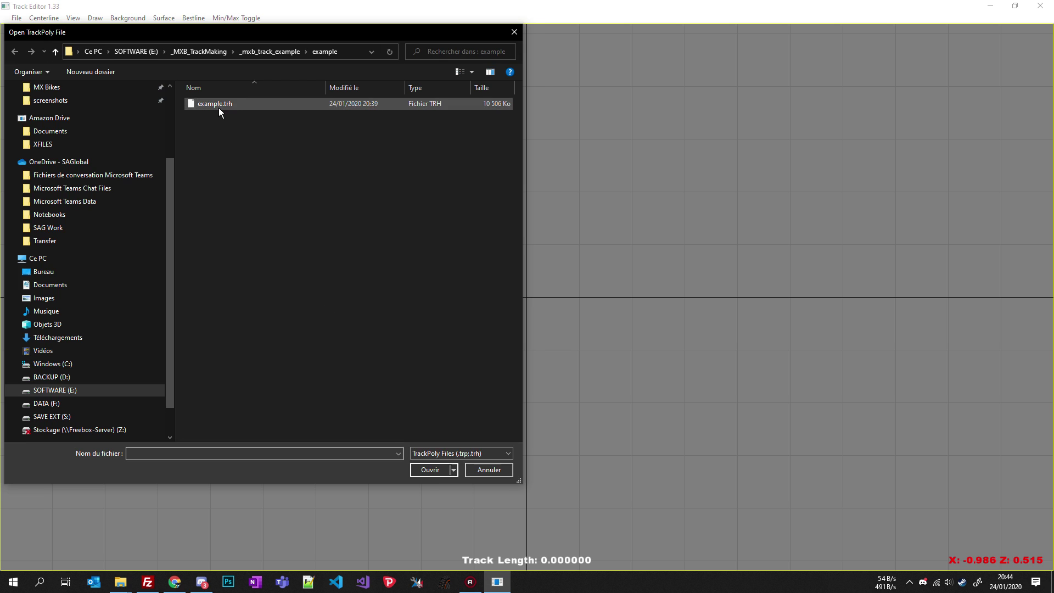
pyautogui.doubleClick(218, 105)
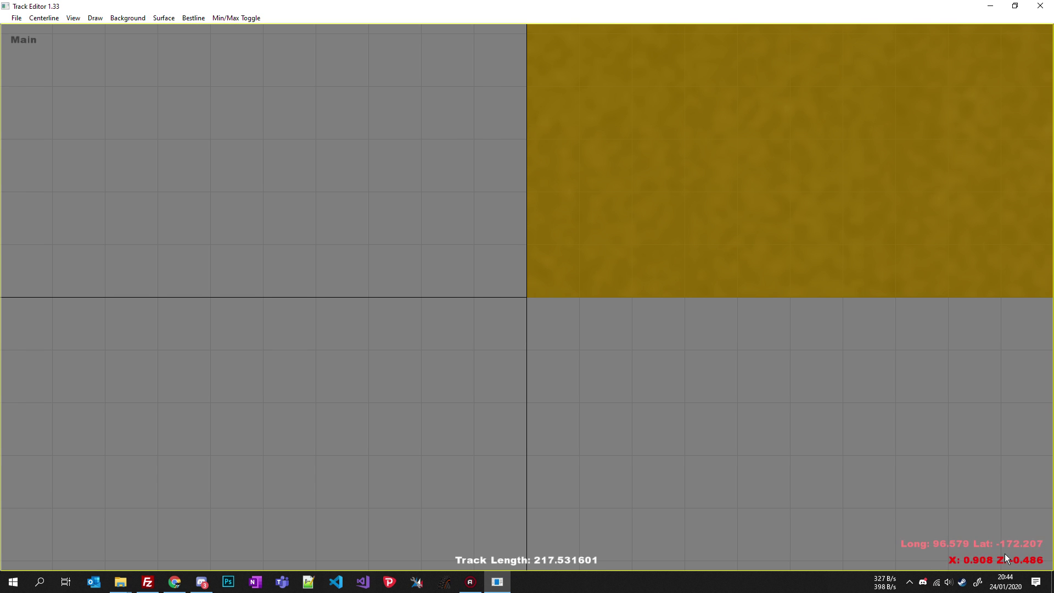
# - Turn on wireframe drawing for the loaded track
pyautogui.scroll(-5, 687, 189)
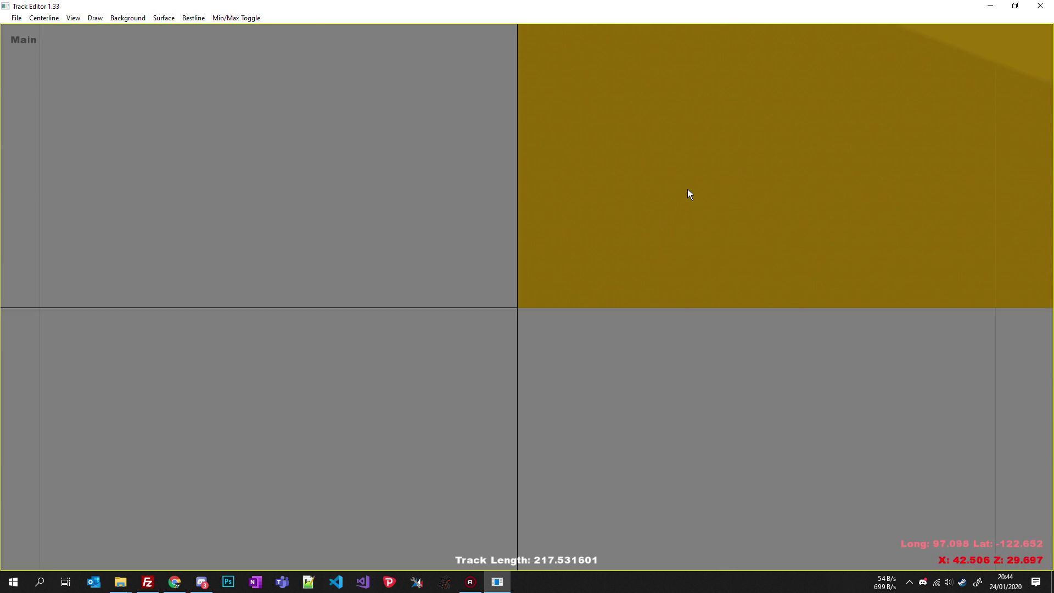
pyautogui.scroll(3, 493, 264)
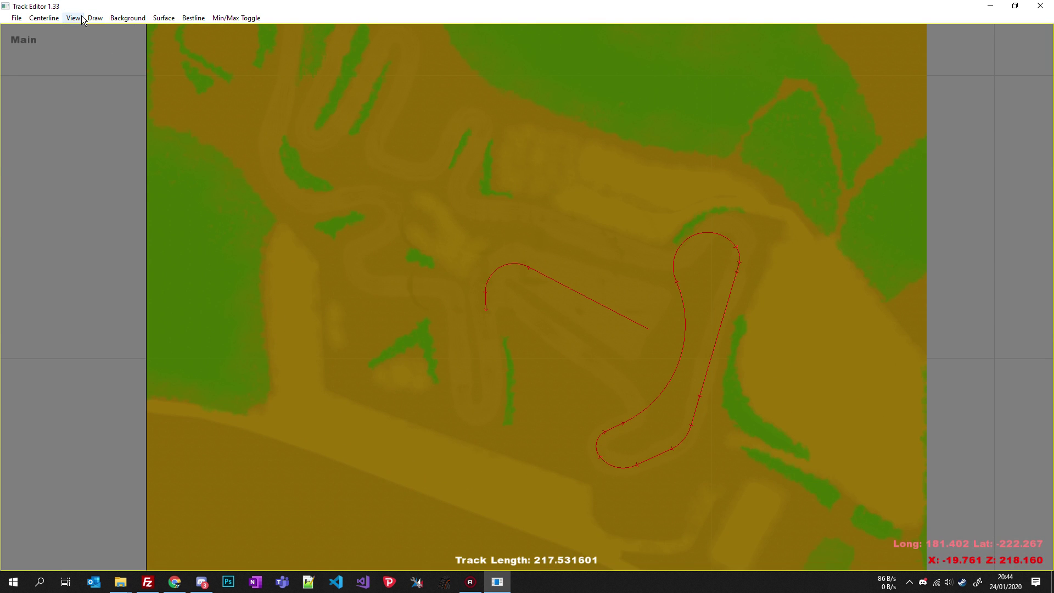
pyautogui.click(73, 18)
pyautogui.click(94, 43)
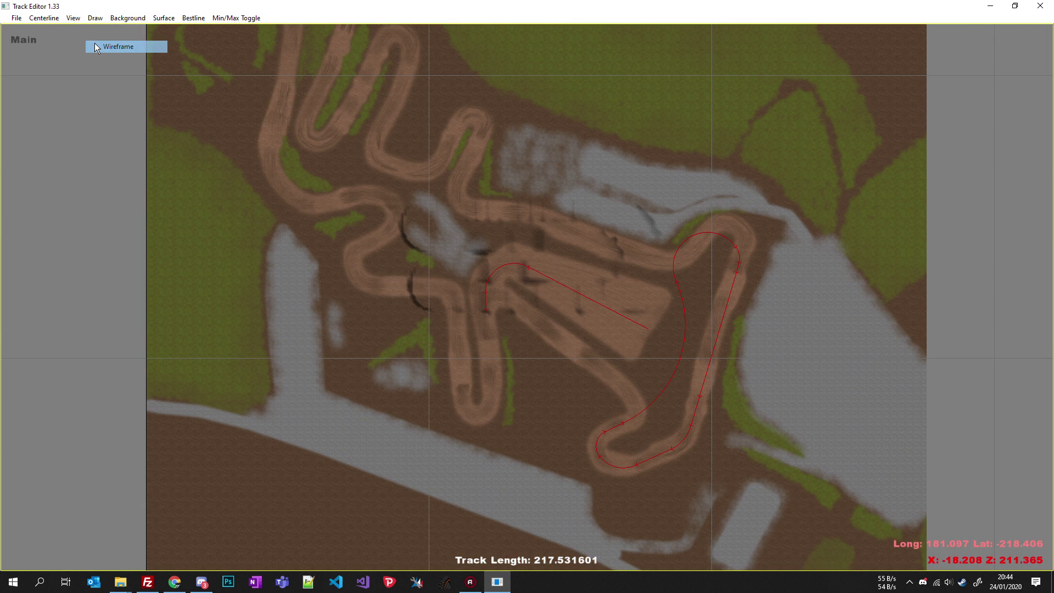
# - Open the Race Data window, place it beside the centerlines, select MX Bikes, and load example.rdf
pyautogui.click(73, 18)
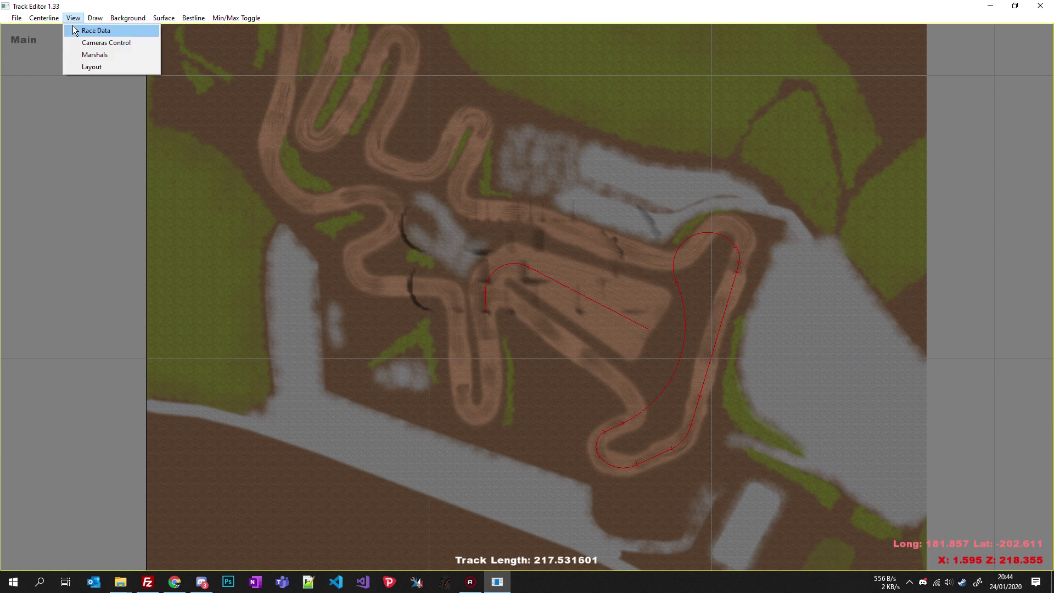
pyautogui.click(88, 31)
pyautogui.moveTo(1053, 63); pyautogui.dragTo(129, 56)
pyautogui.click(76, 90)
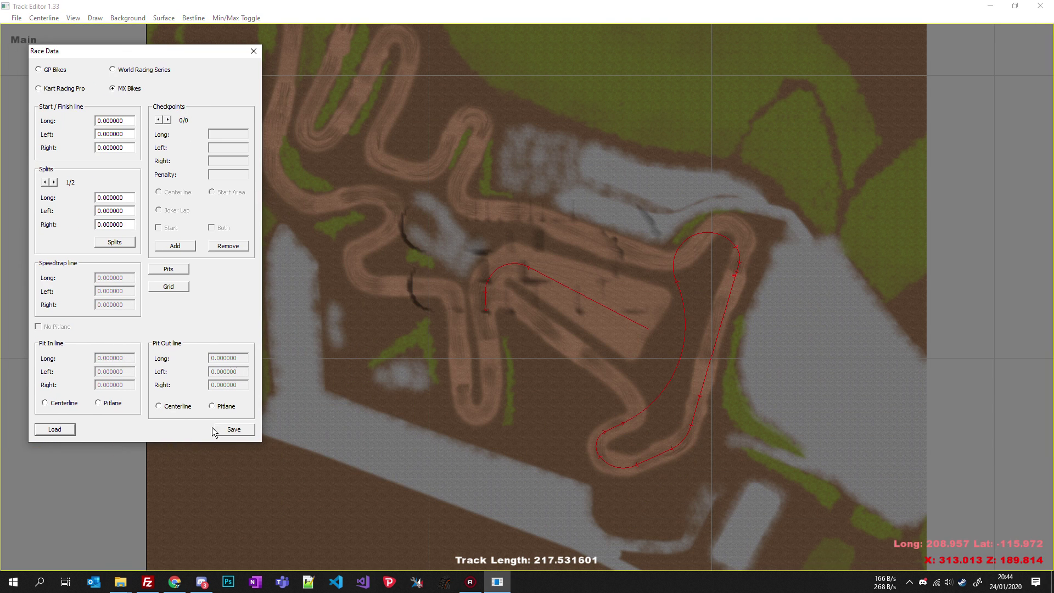
pyautogui.click(53, 431)
pyautogui.doubleClick(250, 133)
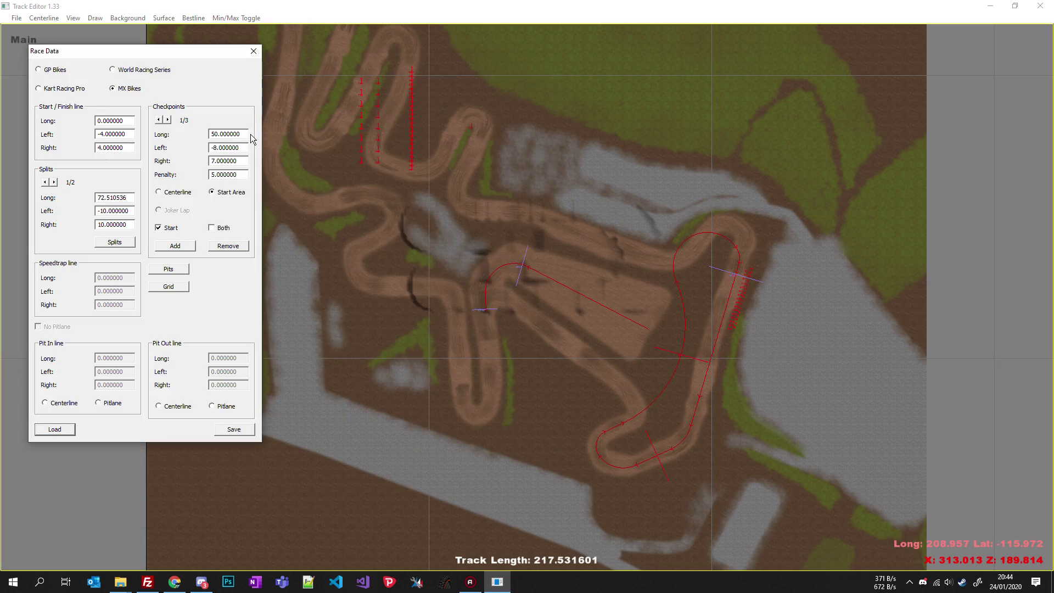
# - Select the third checkpoint, on the main centerline, and set its longitudinal position to 98
pyautogui.scroll(3, 700, 252)
pyautogui.moveTo(700, 253); pyautogui.dragTo(308, 216, button='middle')
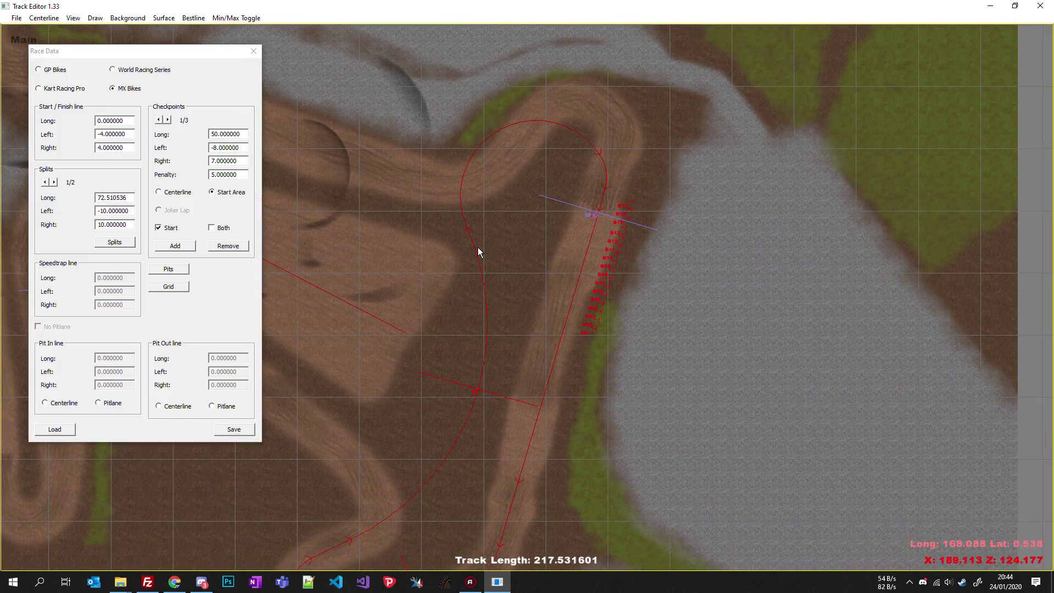
pyautogui.scroll(2, 569, 261)
pyautogui.moveTo(568, 261); pyautogui.dragTo(604, 82, button='middle')
pyautogui.moveTo(628, 337); pyautogui.dragTo(739, 79, button='middle')
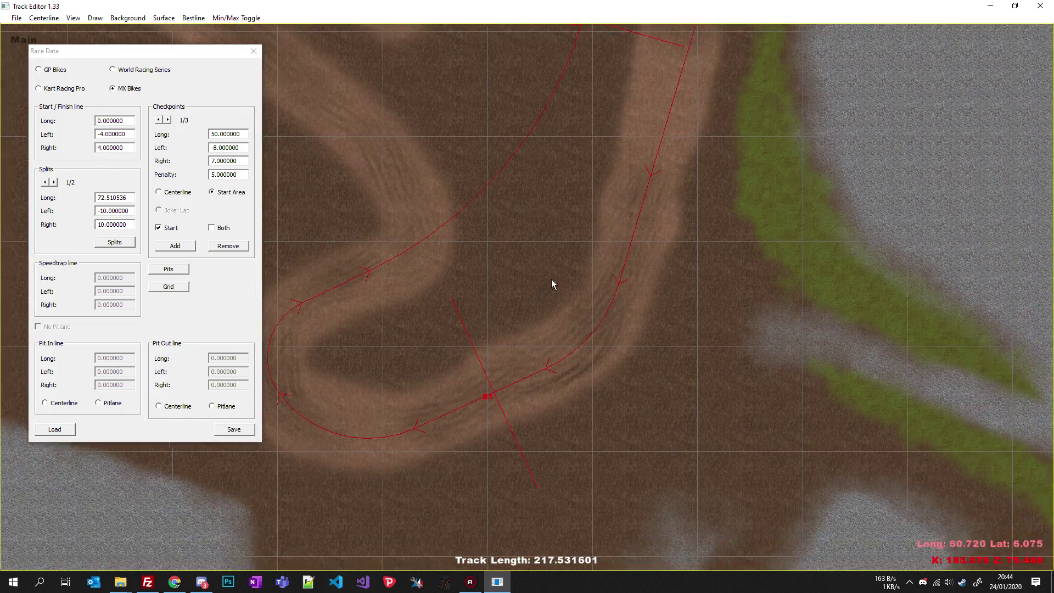
pyautogui.moveTo(517, 293); pyautogui.dragTo(618, 175, button='middle')
pyautogui.moveTo(503, 201); pyautogui.dragTo(608, 228, button='middle')
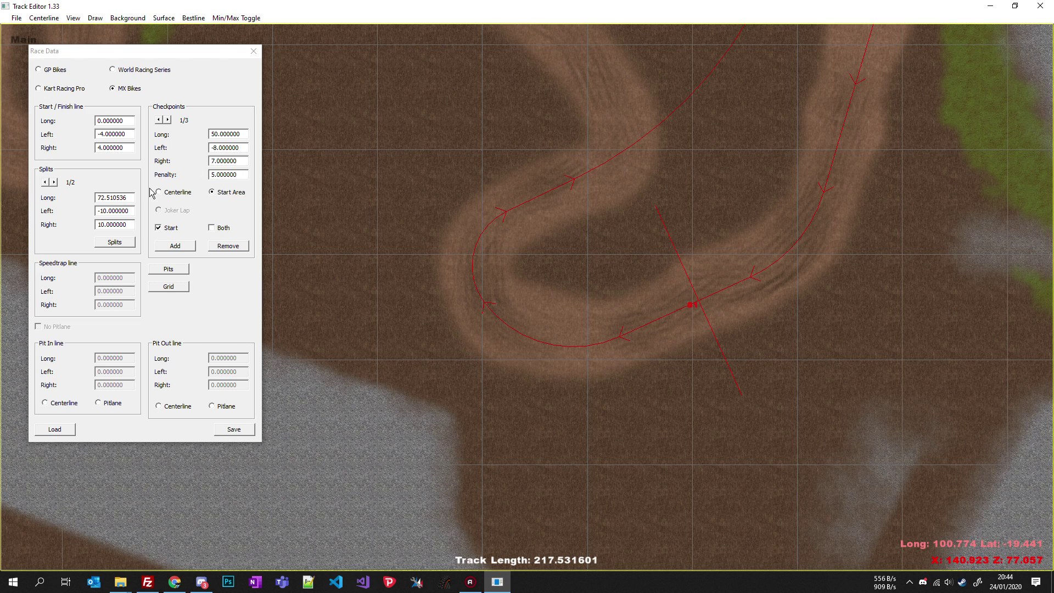
pyautogui.click(168, 120)
pyautogui.click(168, 120)
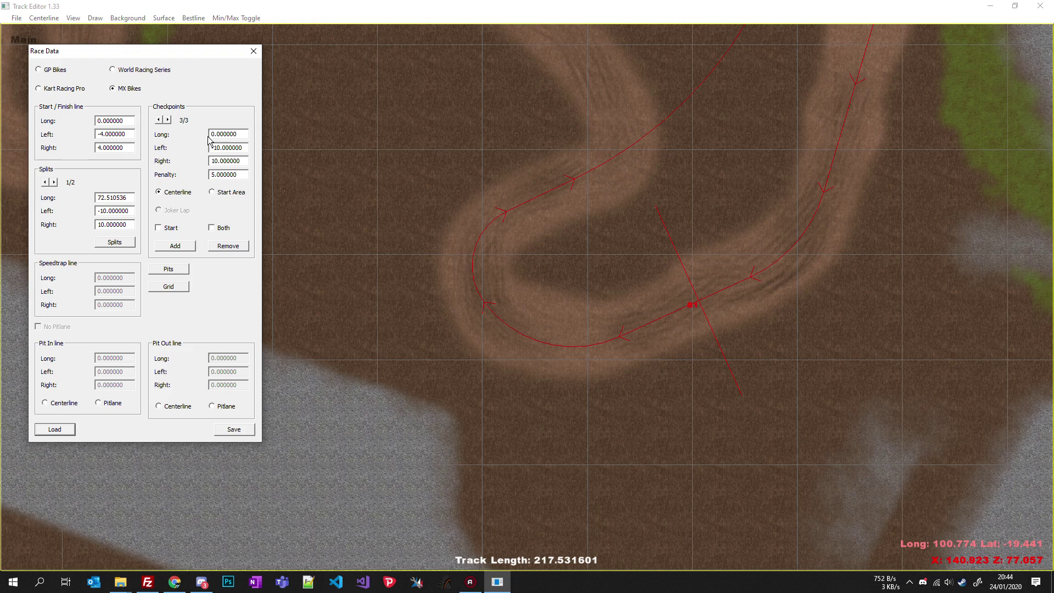
pyautogui.write('98')
pyautogui.press('Delete')
# - Set the third checkpoint's left extent to -3.5 to fit the track's outer edge in the hairpin
pyautogui.scroll(5, 576, 296)
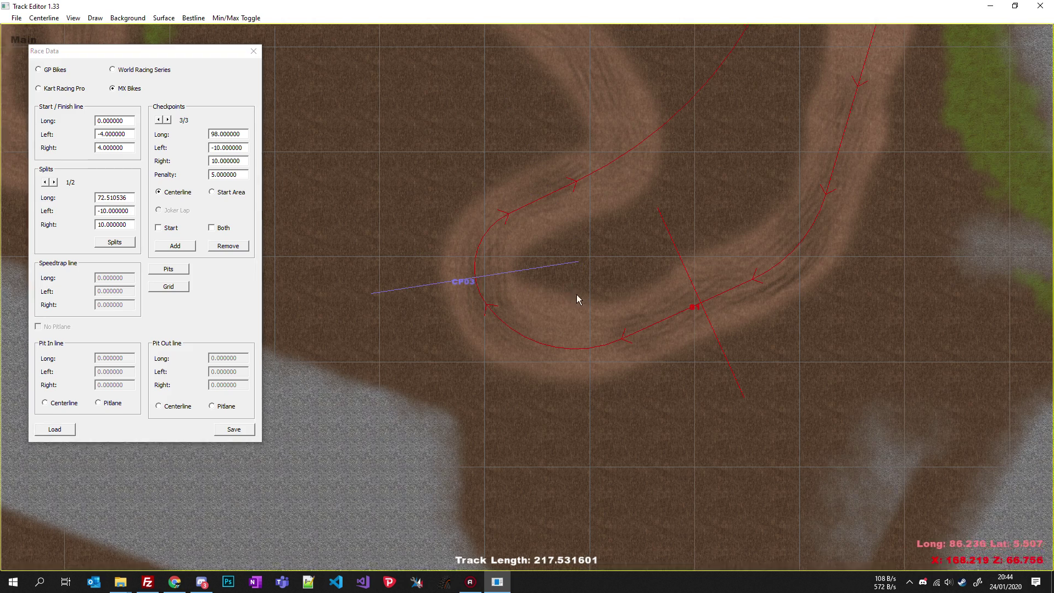
pyautogui.scroll(2, 606, 292)
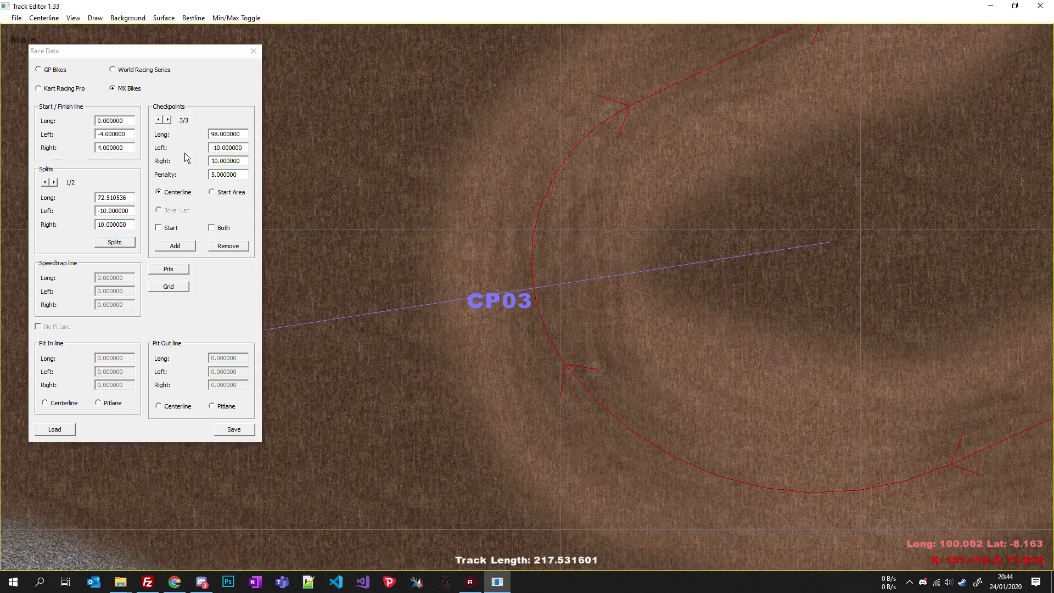
pyautogui.scroll(-5, 567, 259)
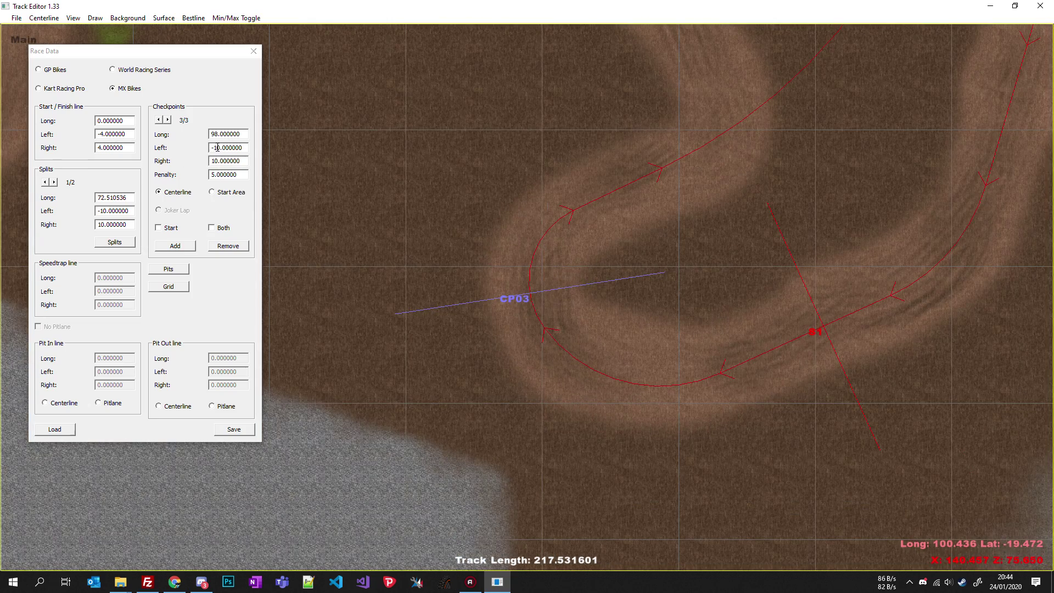
pyautogui.press('Right')
pyautogui.hotkey('shift', 'Left')
pyautogui.hotkey('shift', 'Left')
pyautogui.write('4')
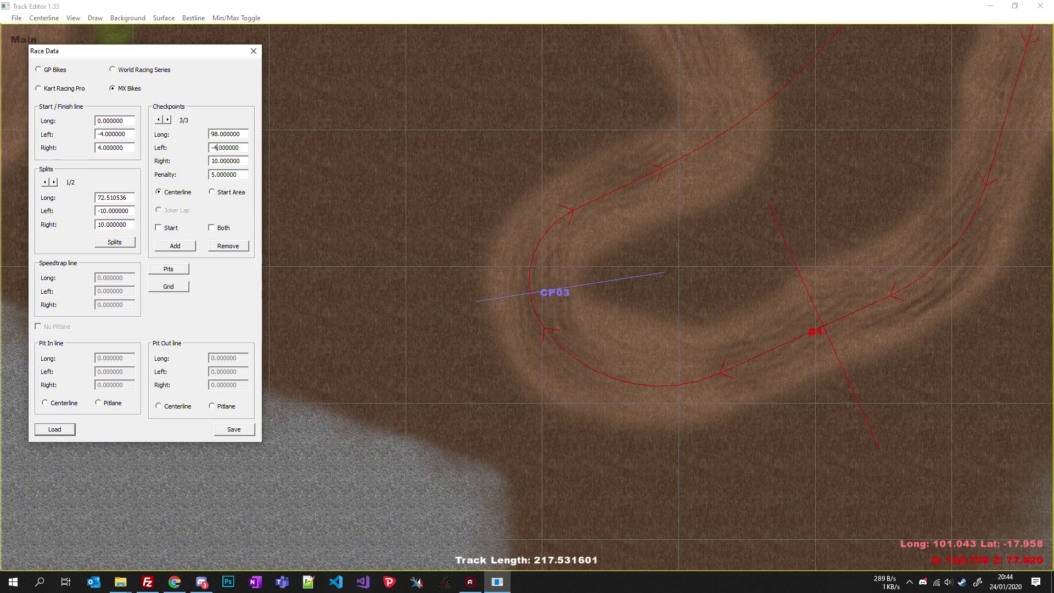
pyautogui.press('BackSpace')
pyautogui.write('3.5')
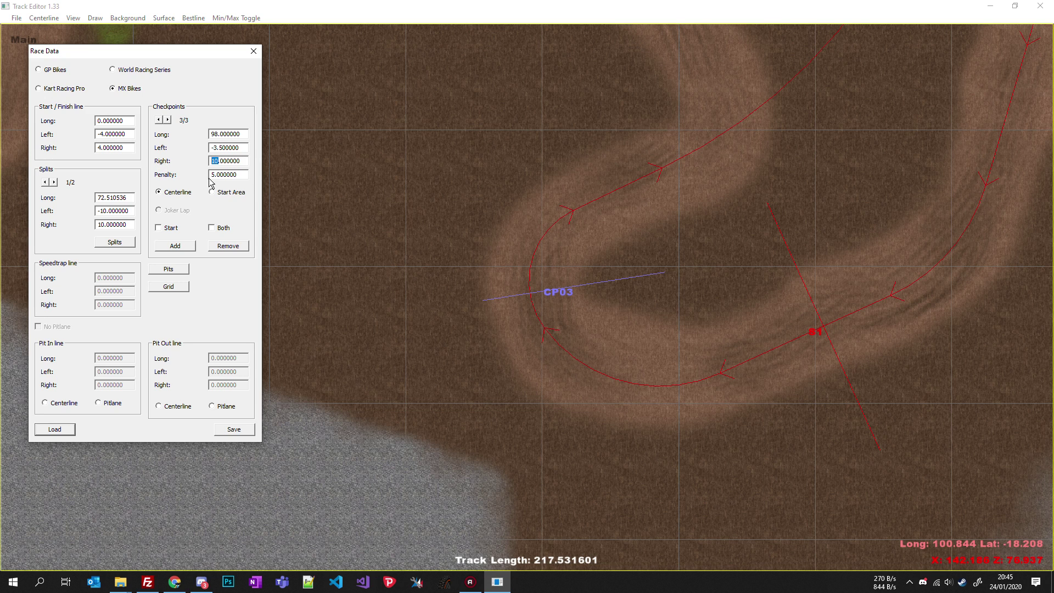
# - Set the third checkpoint's right extent to 4 to cover the inner side of the track
pyautogui.write('3')
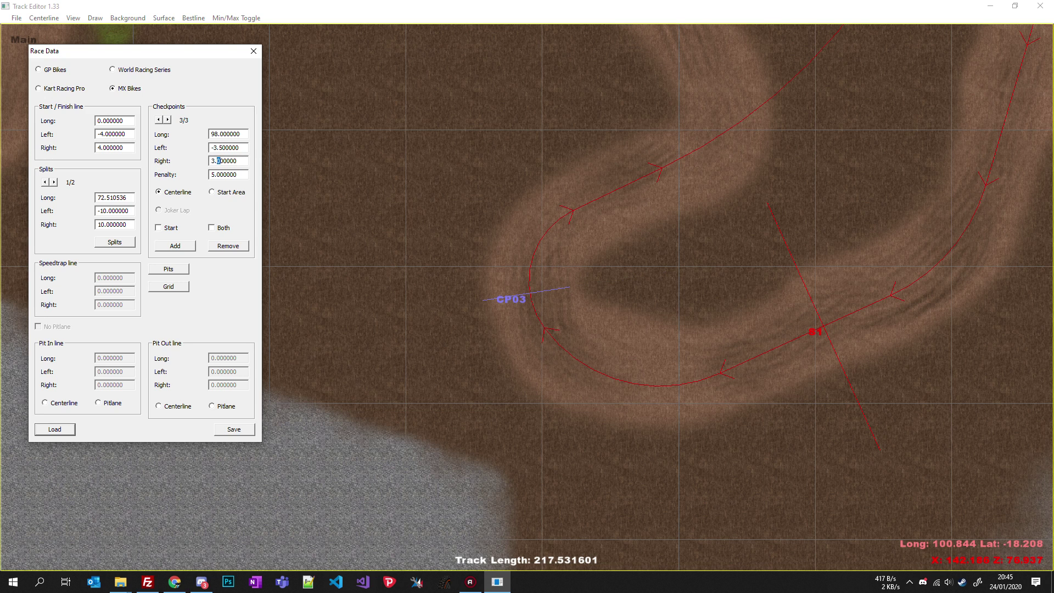
pyautogui.write('.5')
pyautogui.write('8')
pyautogui.write('4.0')
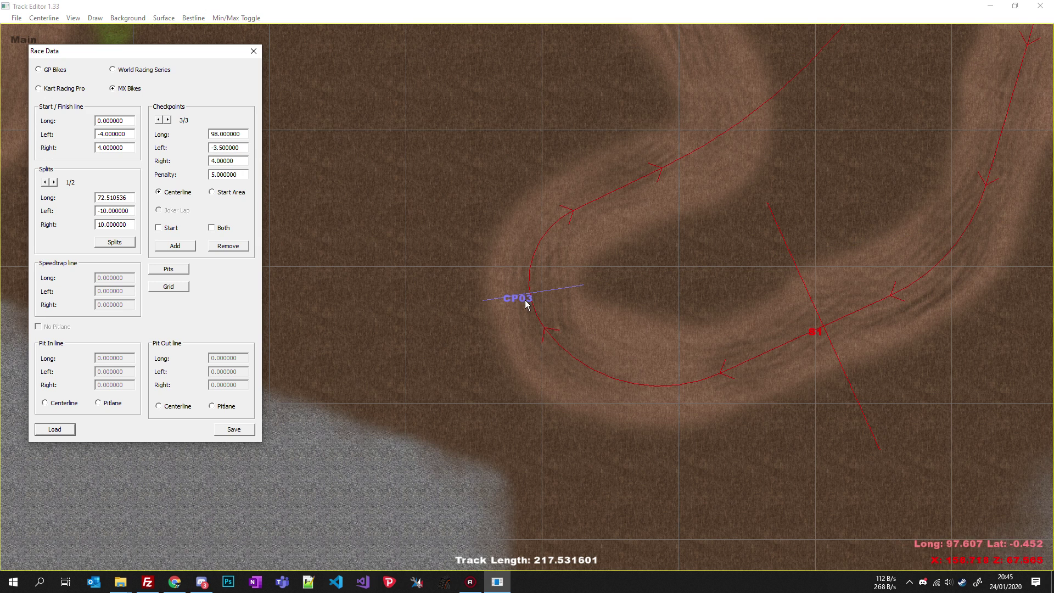
# - Save the race data over the existing example.rdf
pyautogui.moveTo(771, 182); pyautogui.dragTo(588, 230, button='right')
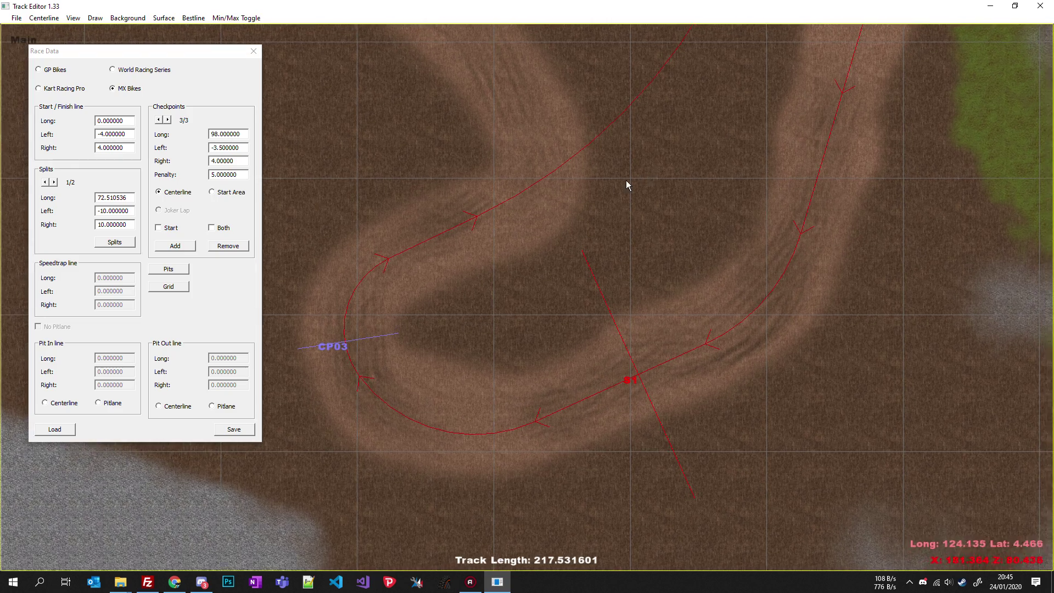
pyautogui.scroll(-5, 593, 191)
pyautogui.scroll(-2, 591, 194)
pyautogui.moveTo(583, 160); pyautogui.dragTo(582, 217, button='right')
pyautogui.scroll(4, 581, 218)
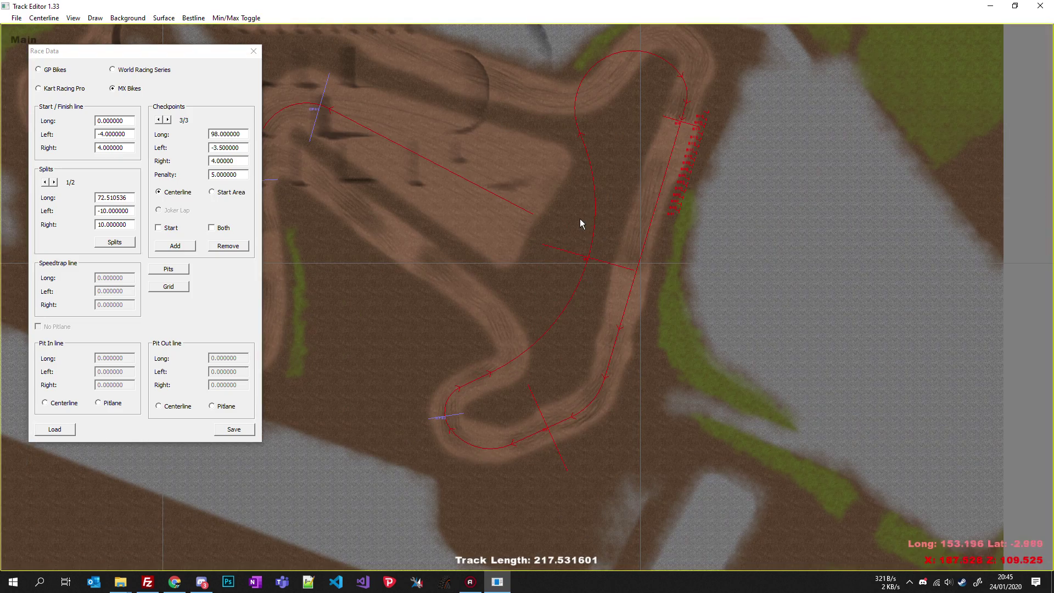
pyautogui.click(237, 428)
pyautogui.doubleClick(130, 98)
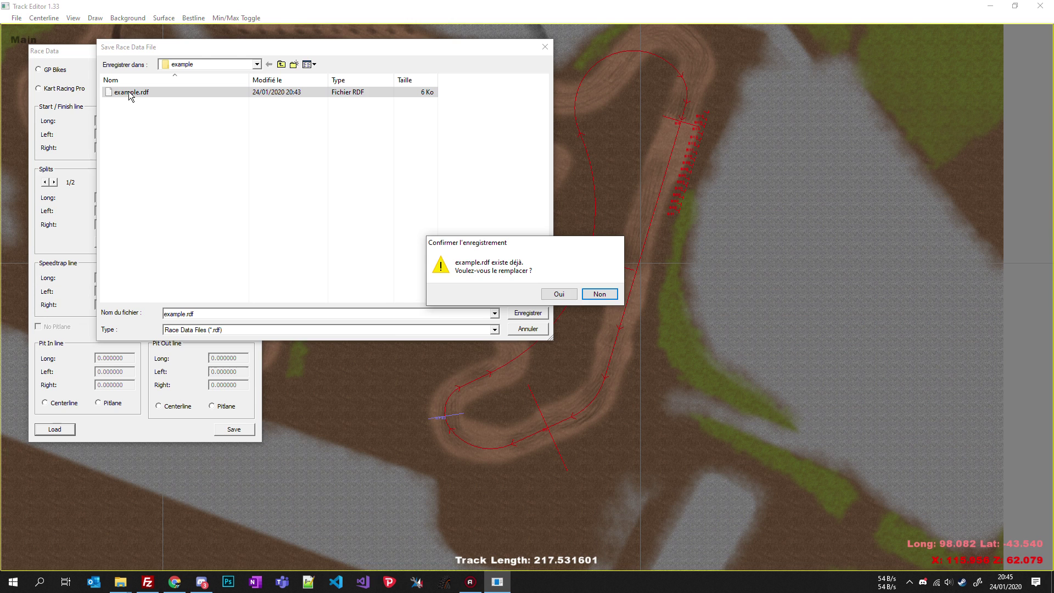
pyautogui.click(558, 296)
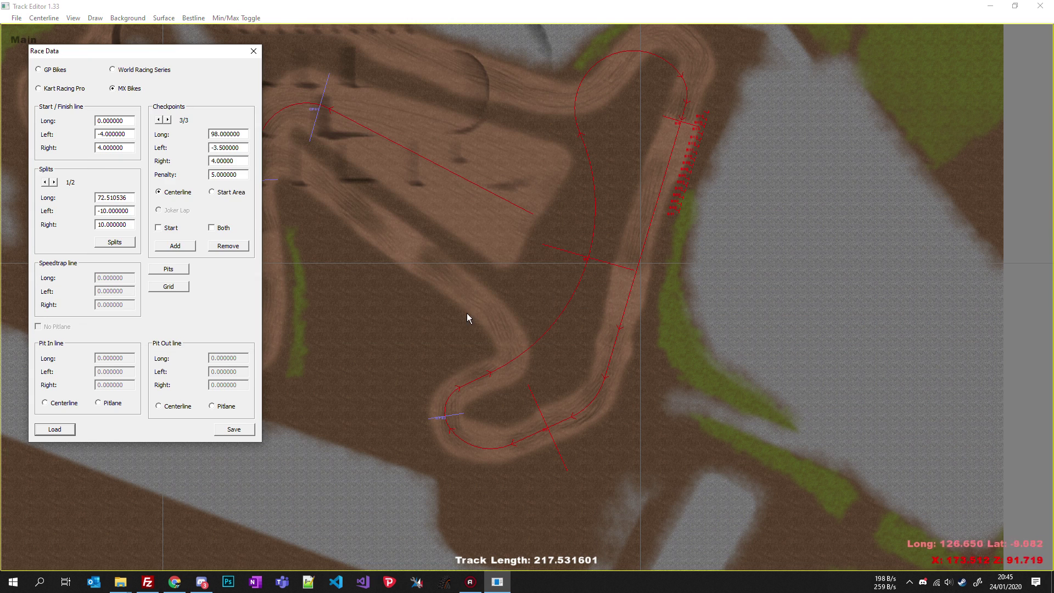
# - Open the pit generation settings and place their window over the Race Data window, clear of the track
pyautogui.click(167, 268)
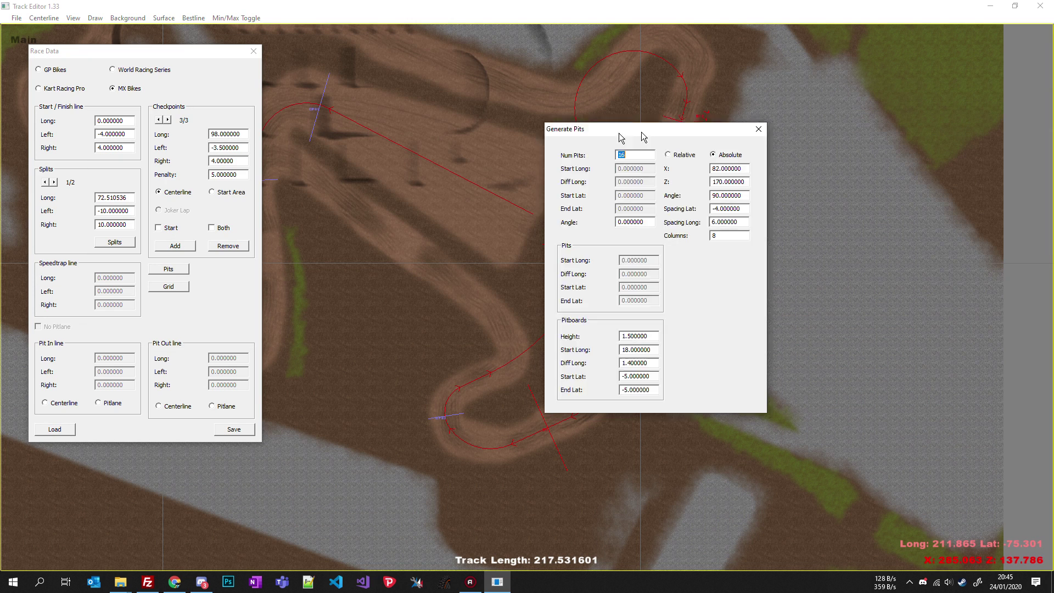
pyautogui.moveTo(618, 133); pyautogui.dragTo(173, 192)
pyautogui.moveTo(522, 259); pyautogui.dragTo(664, 210, button='right')
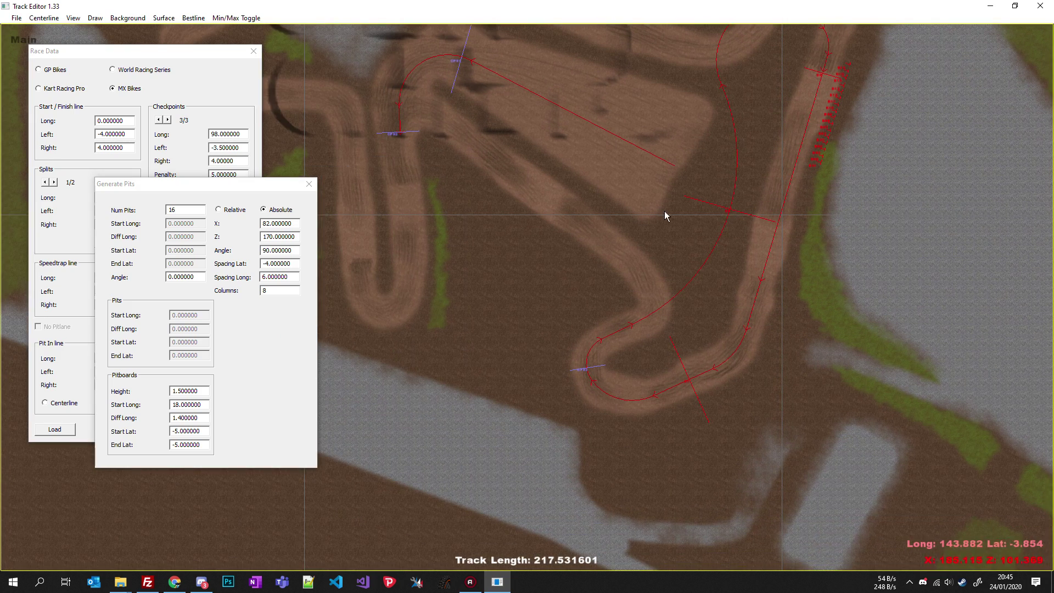
pyautogui.moveTo(233, 185); pyautogui.dragTo(173, 174)
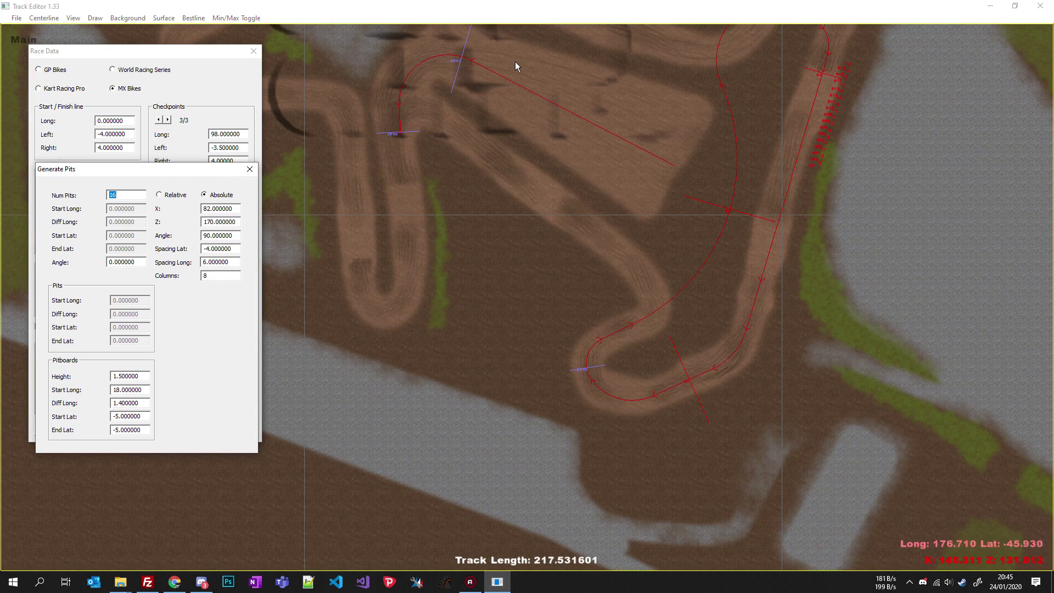
pyautogui.moveTo(848, 101); pyautogui.dragTo(677, 210, button='right')
pyautogui.scroll(3, 677, 210)
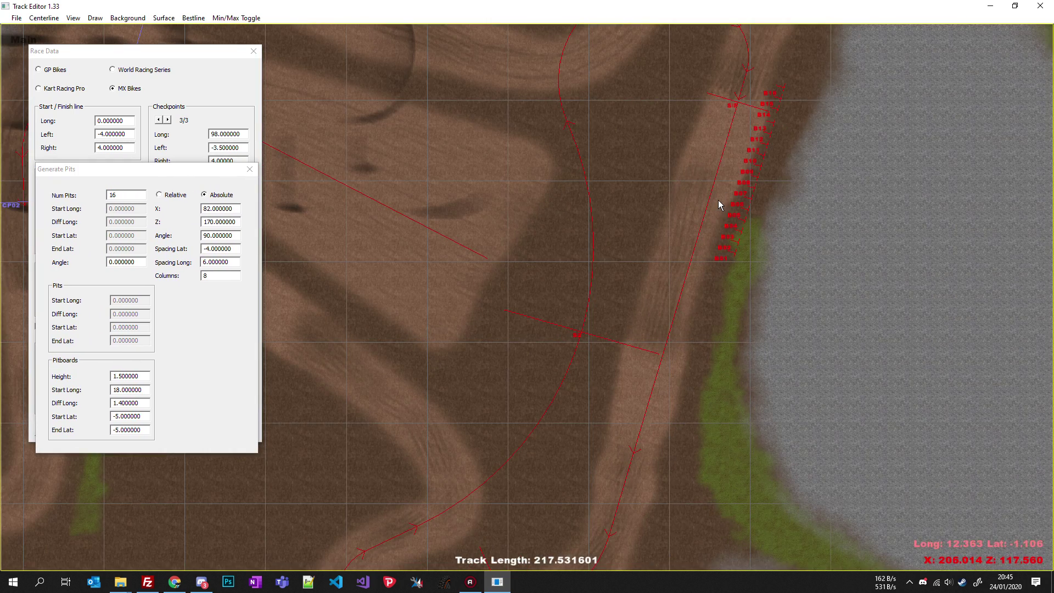
pyautogui.scroll(-8, 522, 214)
pyautogui.scroll(2, 507, 193)
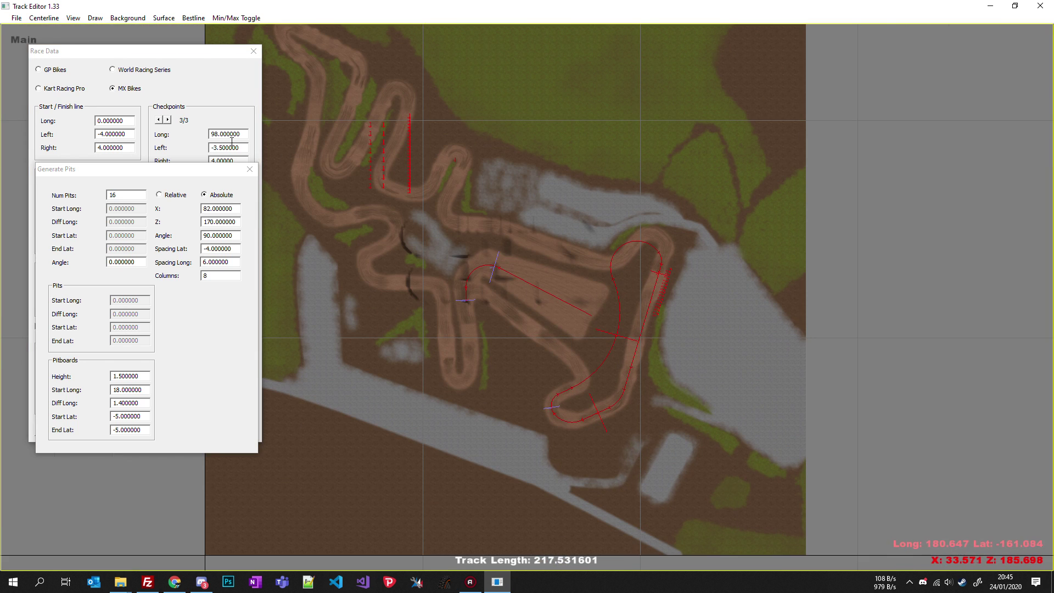
pyautogui.click(155, 186)
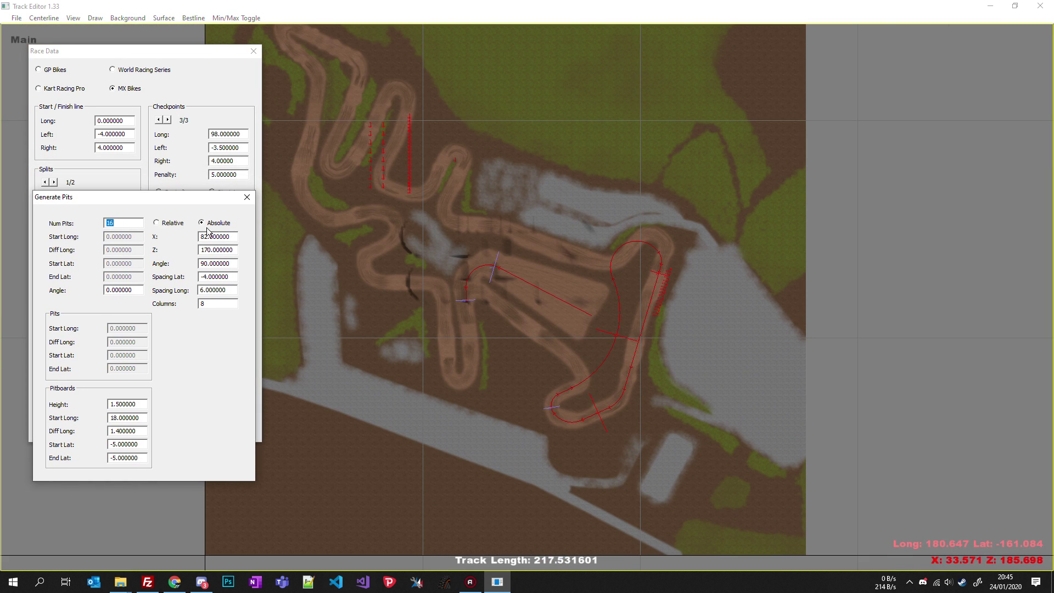
# - Position the generated pits in the grey area beside the start straight at X 220, Z 96
pyautogui.moveTo(456, 250); pyautogui.dragTo(511, 251, button='right')
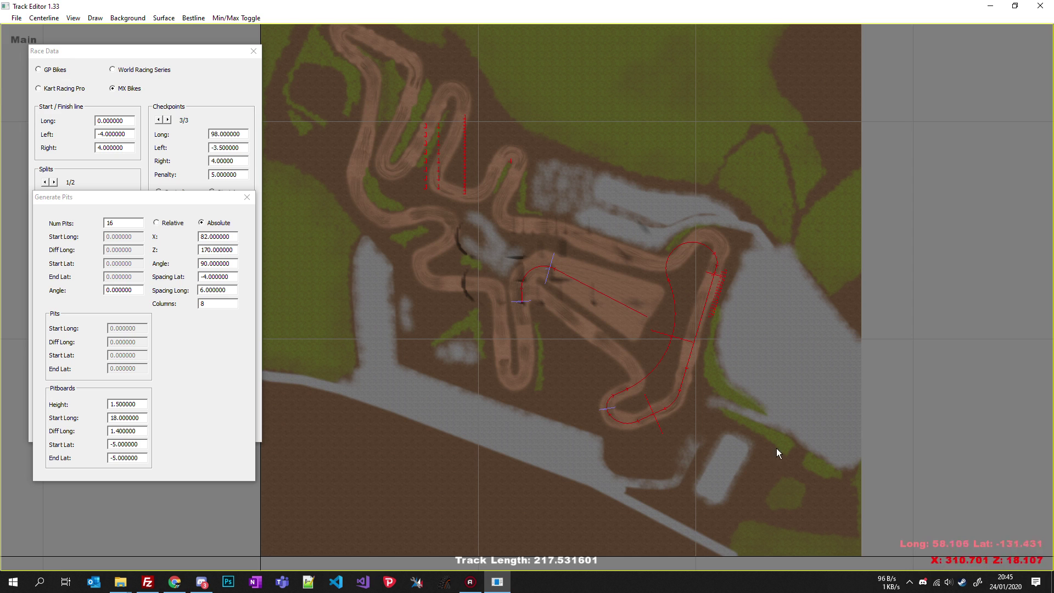
pyautogui.moveTo(574, 286); pyautogui.dragTo(581, 307, button='right')
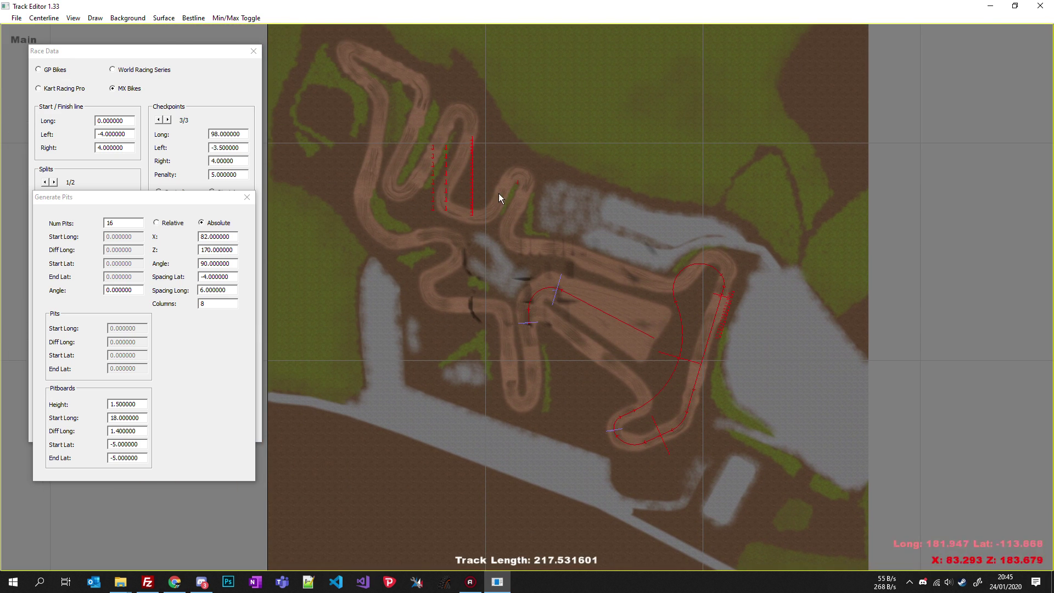
pyautogui.scroll(5, 523, 230)
pyautogui.scroll(1, 607, 221)
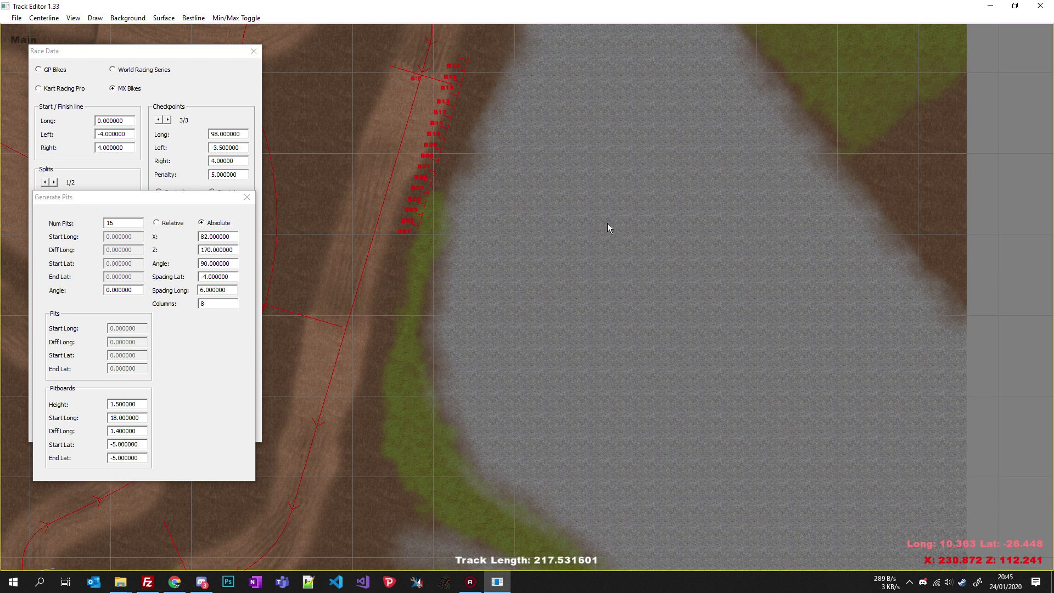
pyautogui.moveTo(611, 198); pyautogui.dragTo(630, 233, button='right')
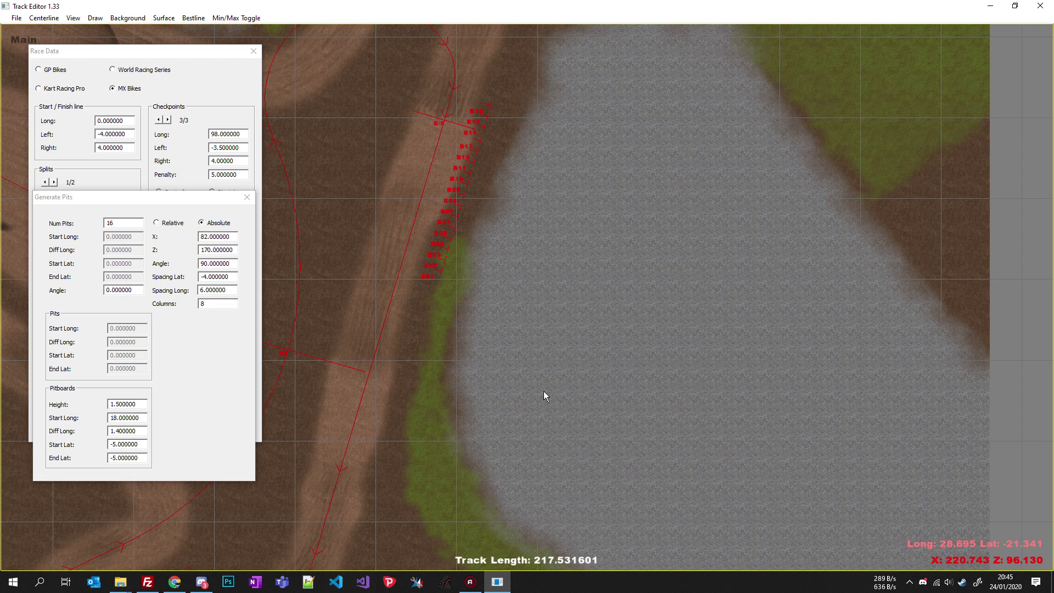
pyautogui.doubleClick(205, 236)
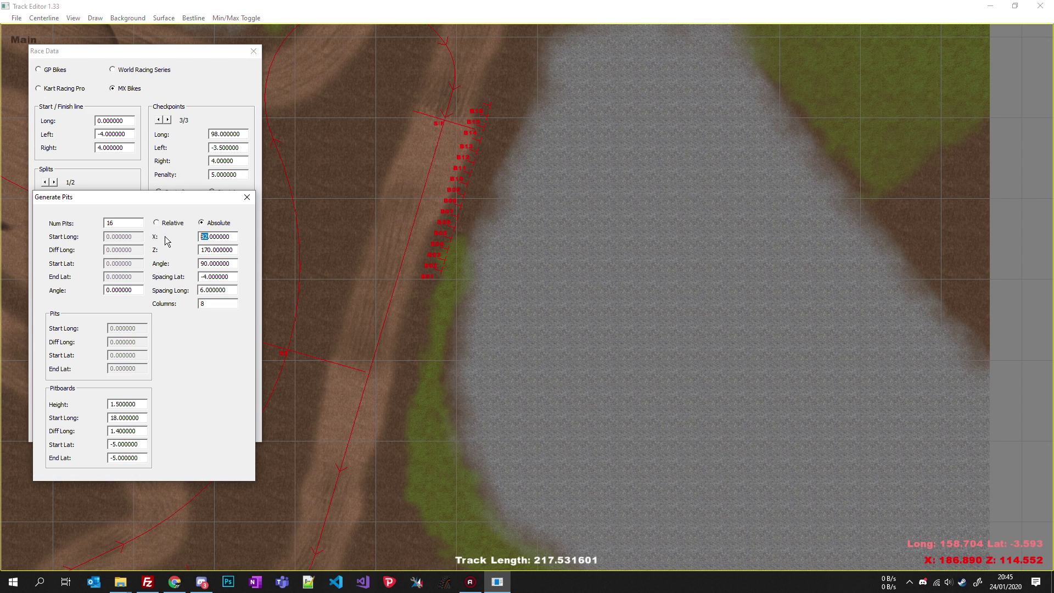
pyautogui.write('22')
pyautogui.write('96')
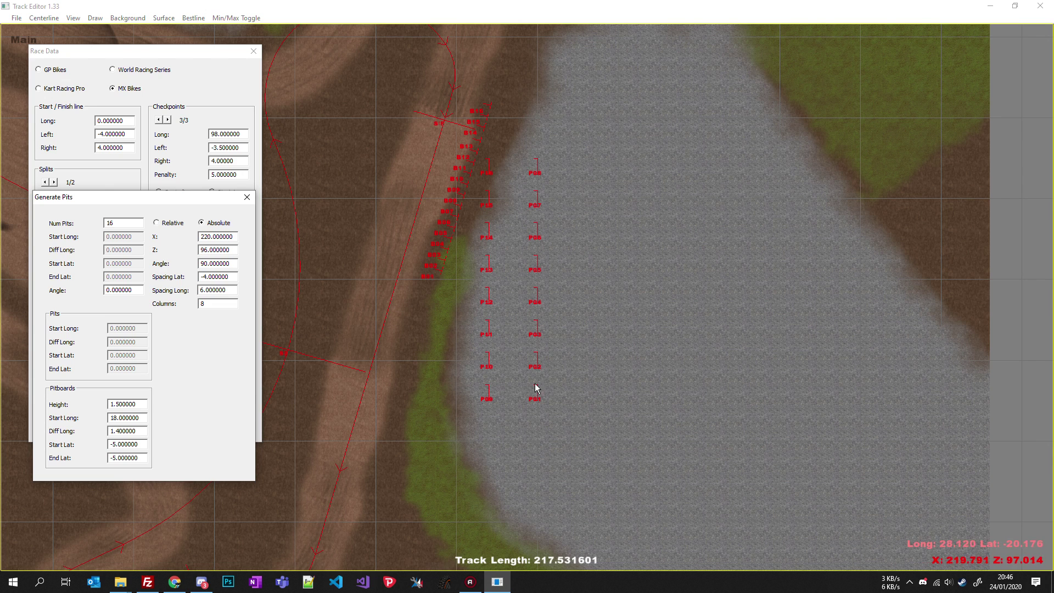
# - Try pit angles of 220, 200, 120 and 280 degrees
pyautogui.moveTo(753, 307); pyautogui.dragTo(759, 270, button='middle')
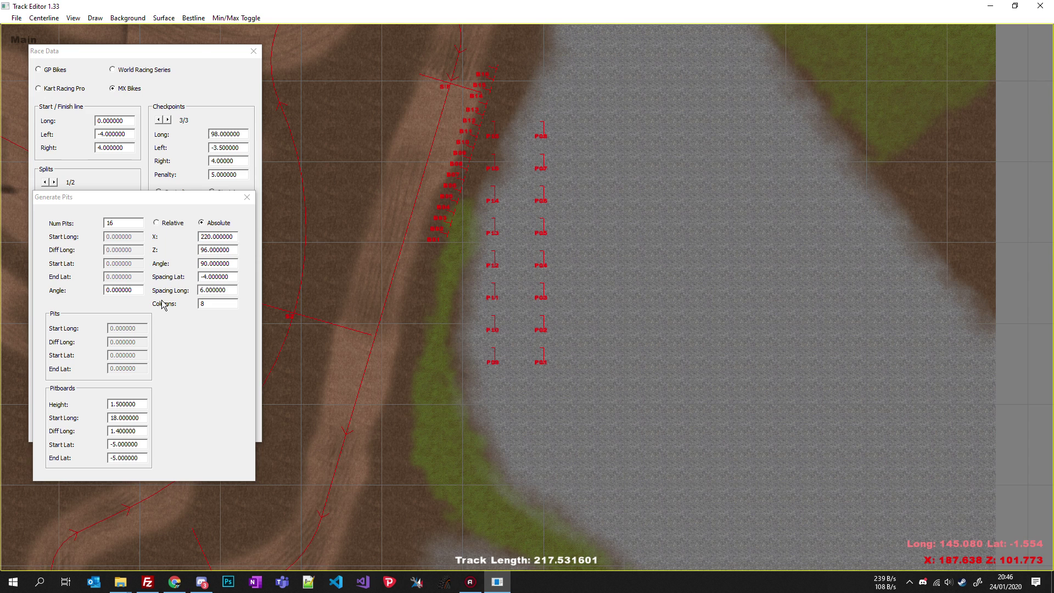
pyautogui.click(184, 268)
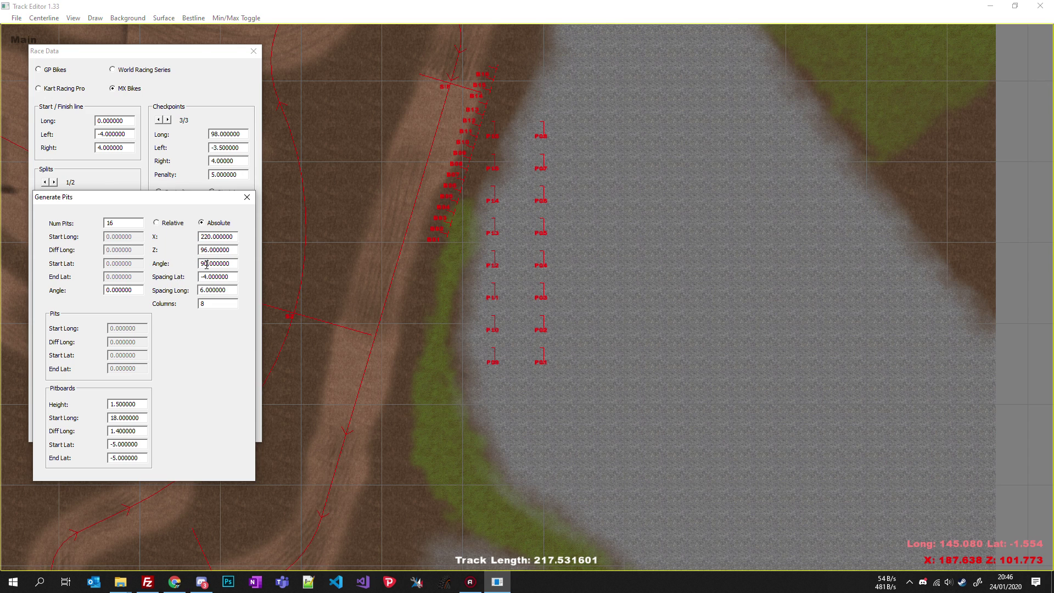
pyautogui.write('220.')
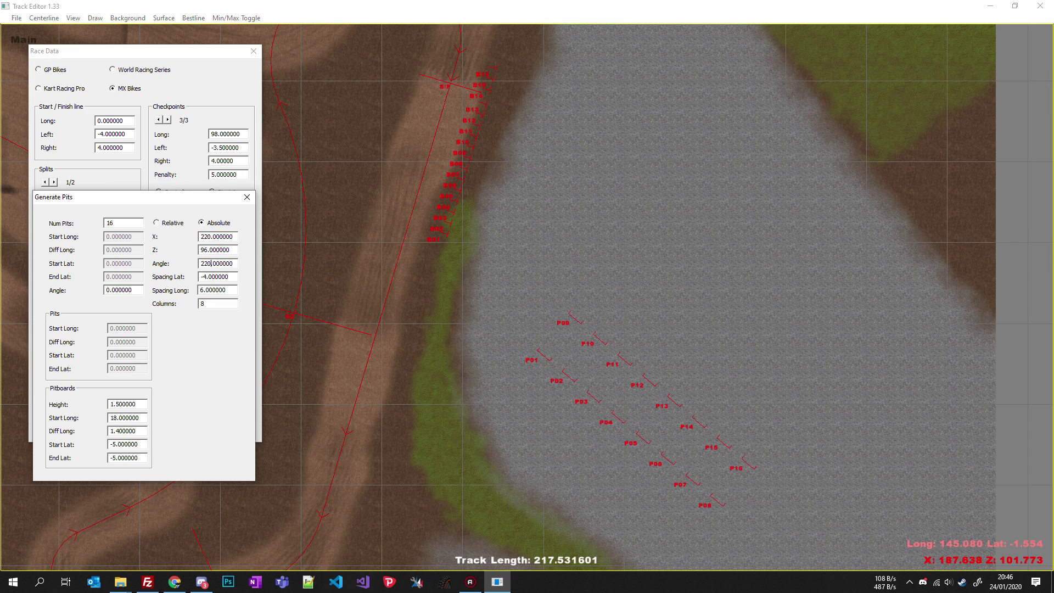
pyautogui.write('0')
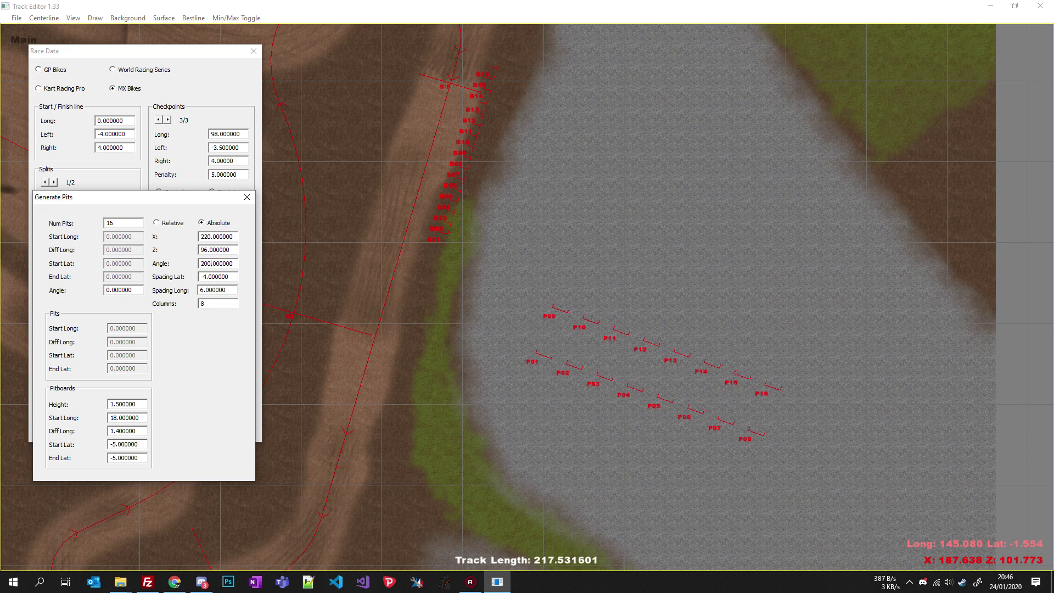
pyautogui.write('12')
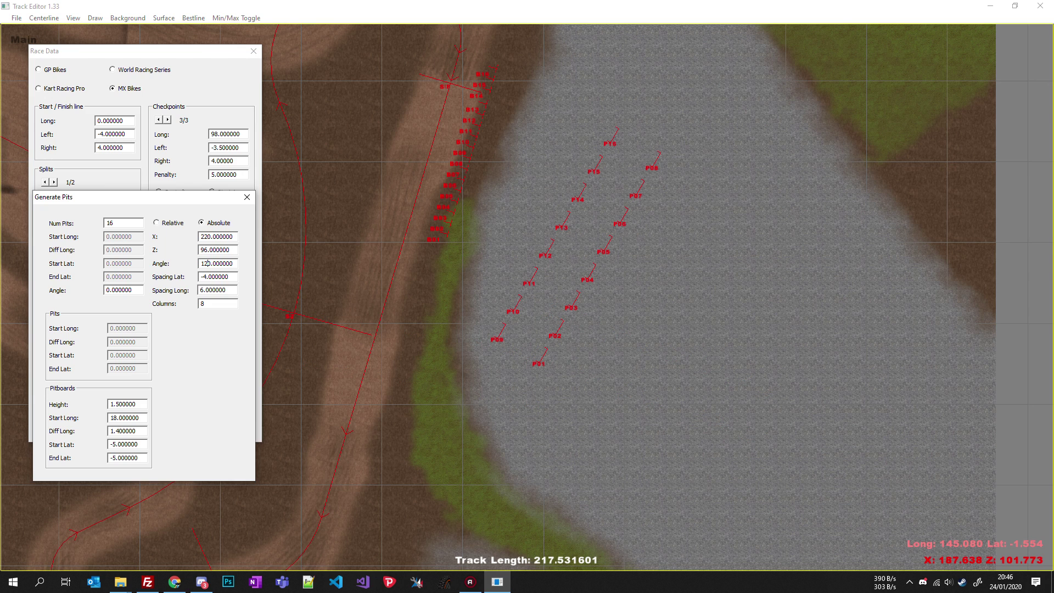
pyautogui.write('28')
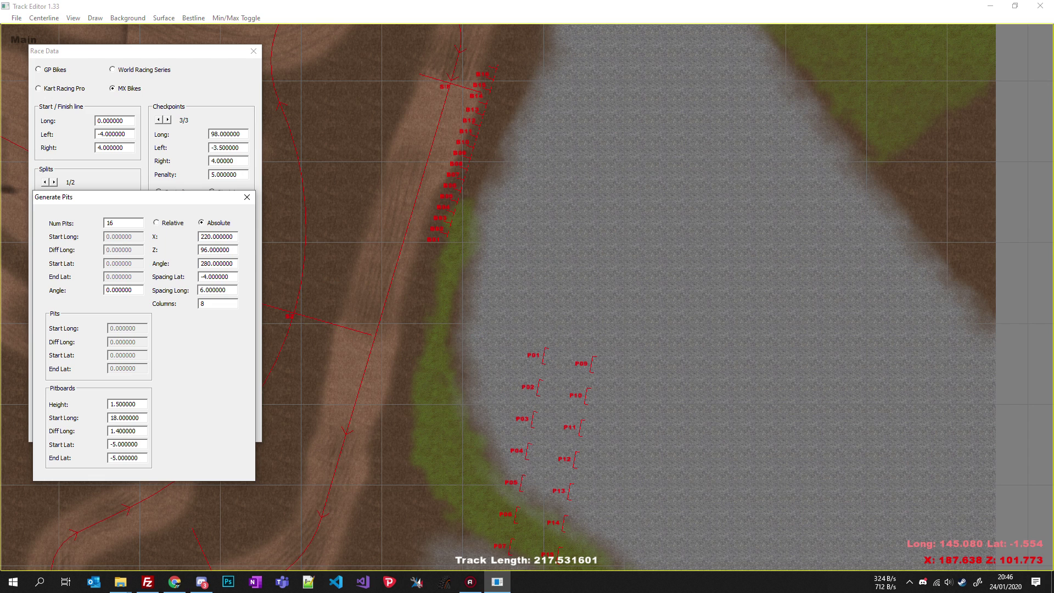
# - Set the pits' angle to 300 degrees and their X position to 233
pyautogui.click(201, 263)
pyautogui.write('30')
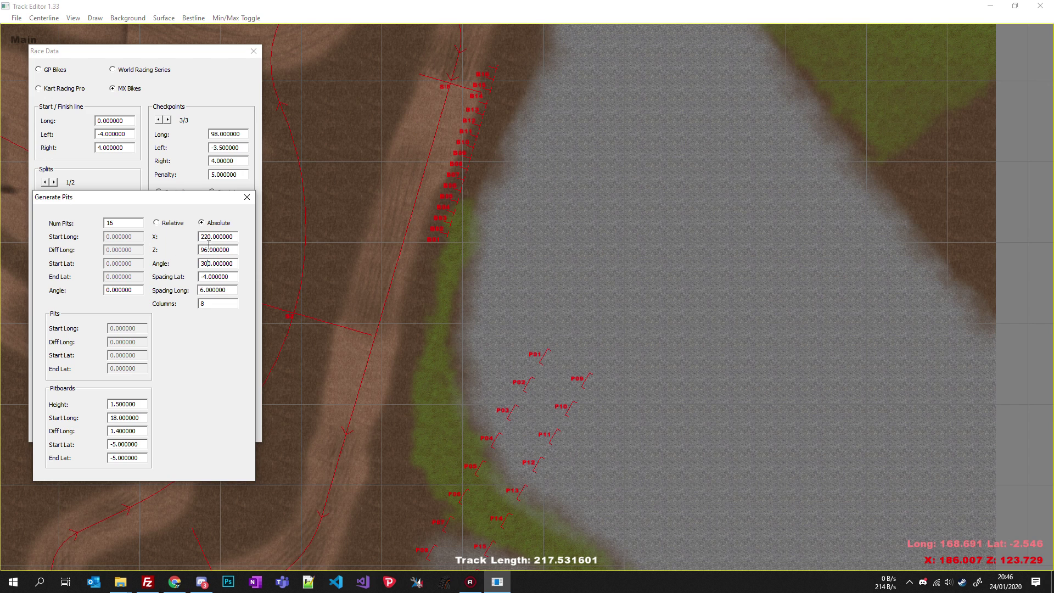
pyautogui.write('33')
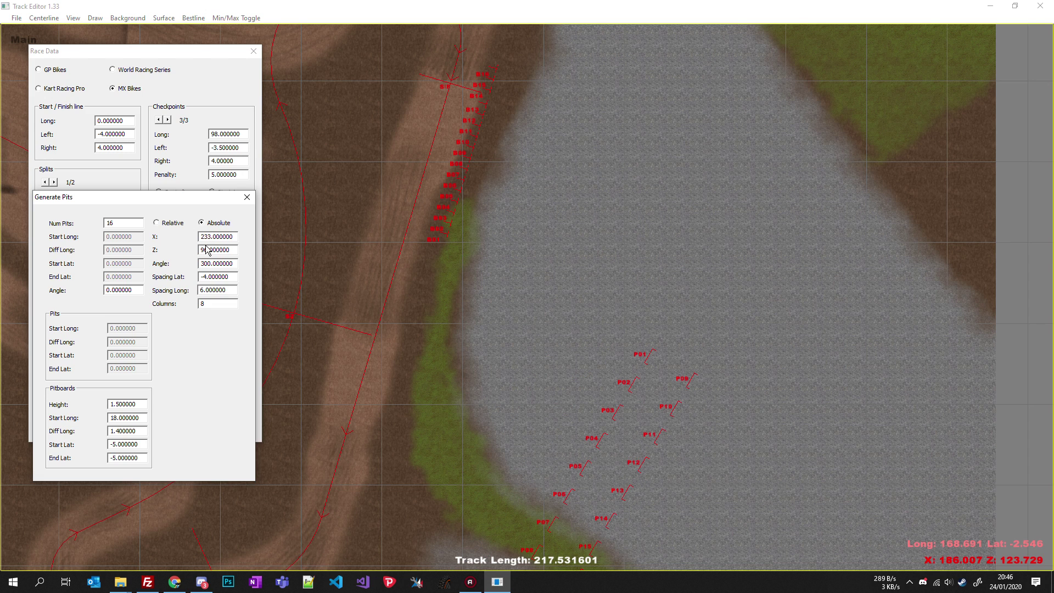
pyautogui.write('12')
# - Set the pits' Z position to 129 and arrange them in 6 columns
pyautogui.press('Delete')
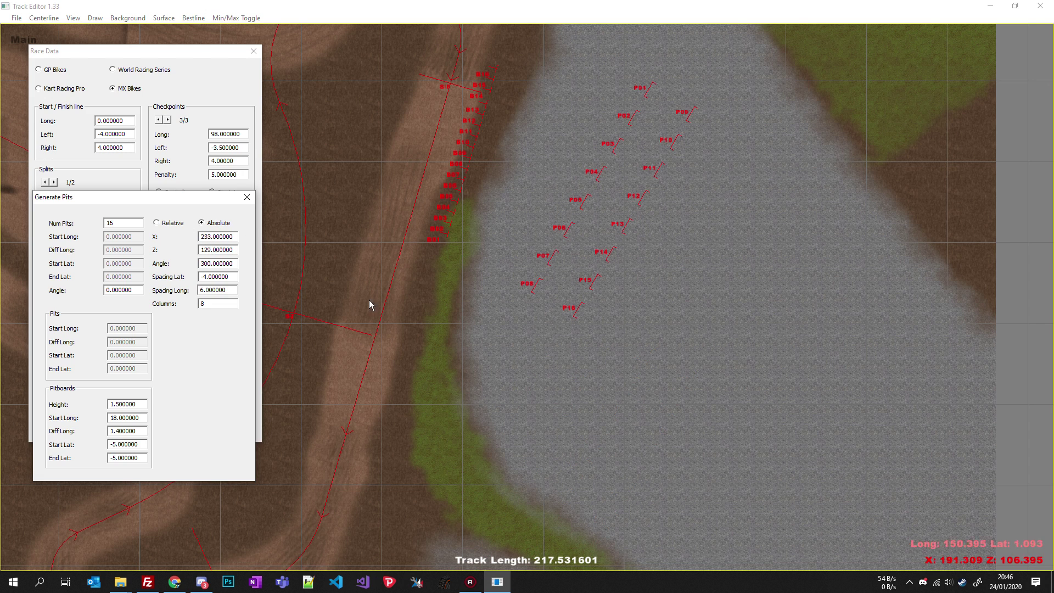
pyautogui.scroll(3, 671, 359)
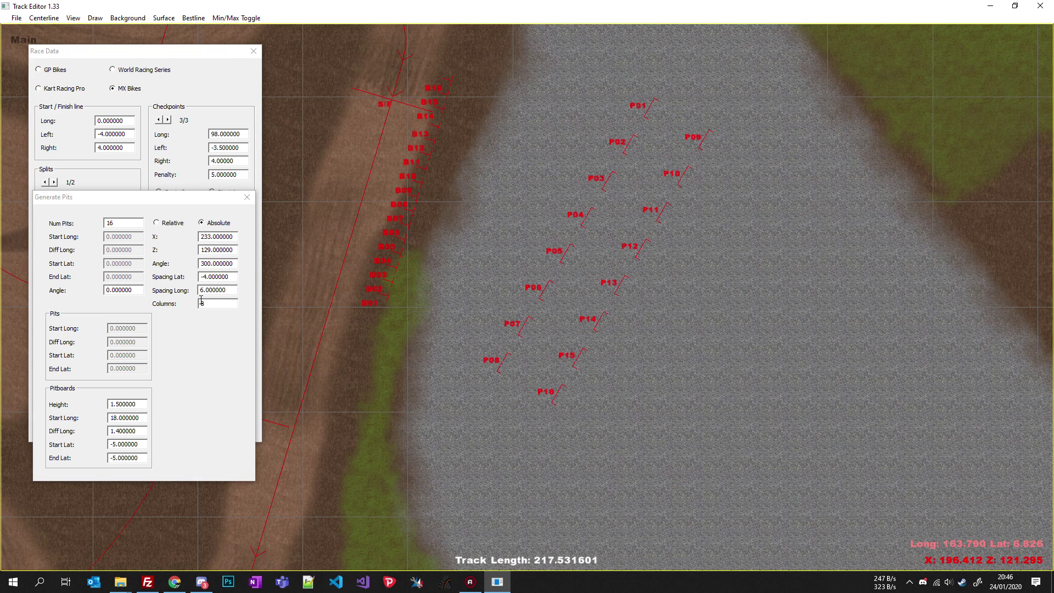
pyautogui.doubleClick(202, 304)
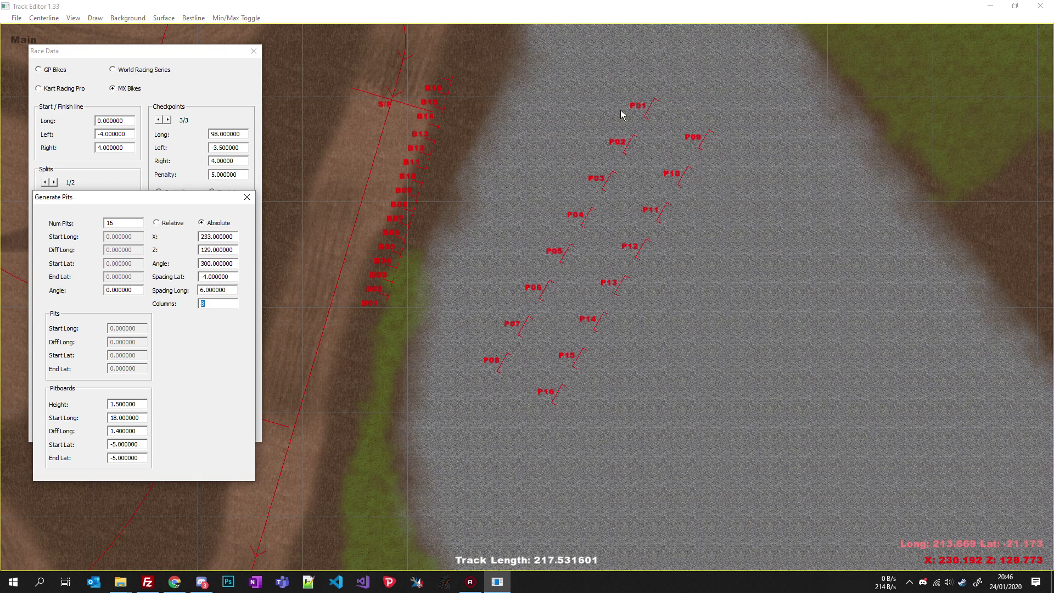
pyautogui.write('6')
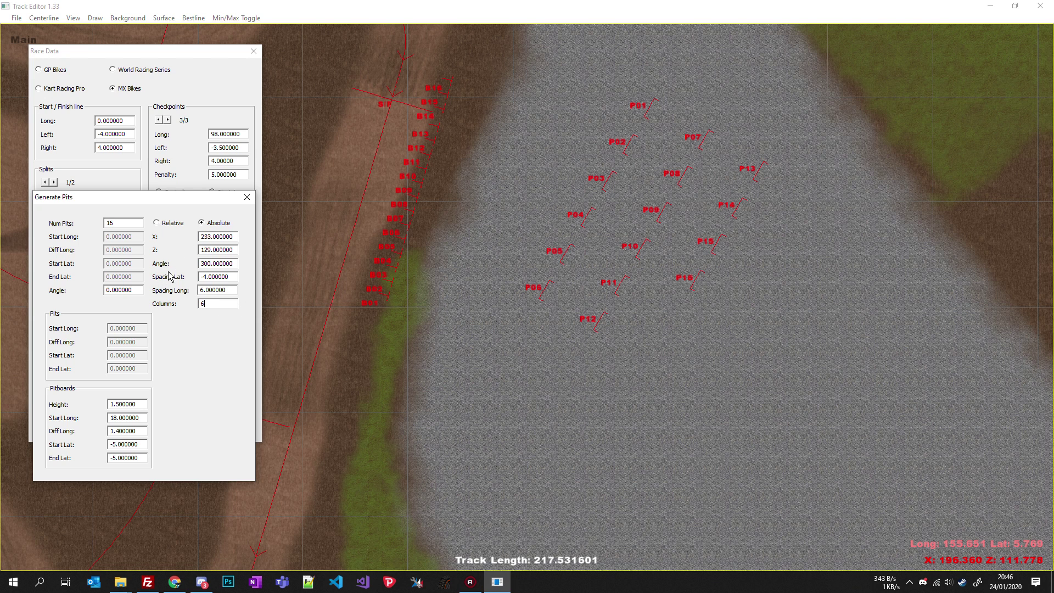
# - Try a lateral pit spacing of -10, and settle on -6
pyautogui.click(204, 277)
pyautogui.hotkey('shift', 'Right')
pyautogui.write('10')
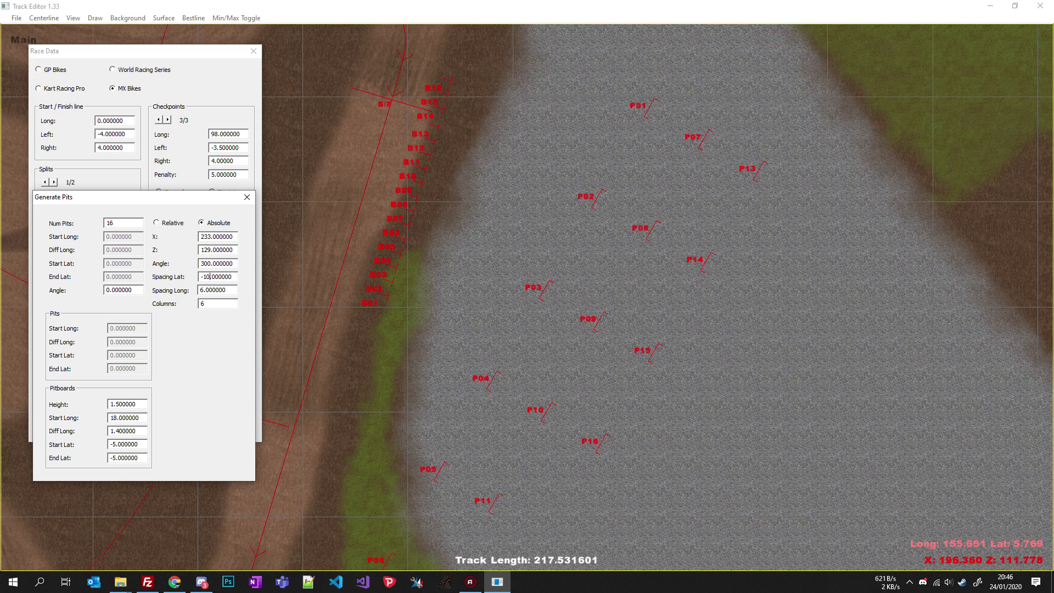
pyautogui.write('6')
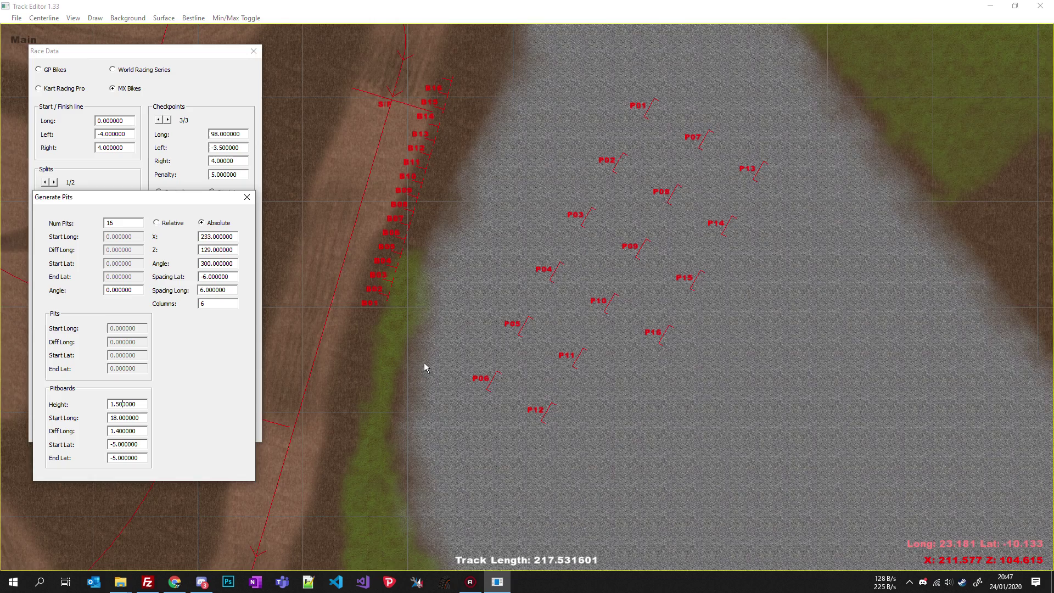
# - Examine the track from the start straight to the lower corner for a suitable pitboard location
pyautogui.scroll(-5, 650, 369)
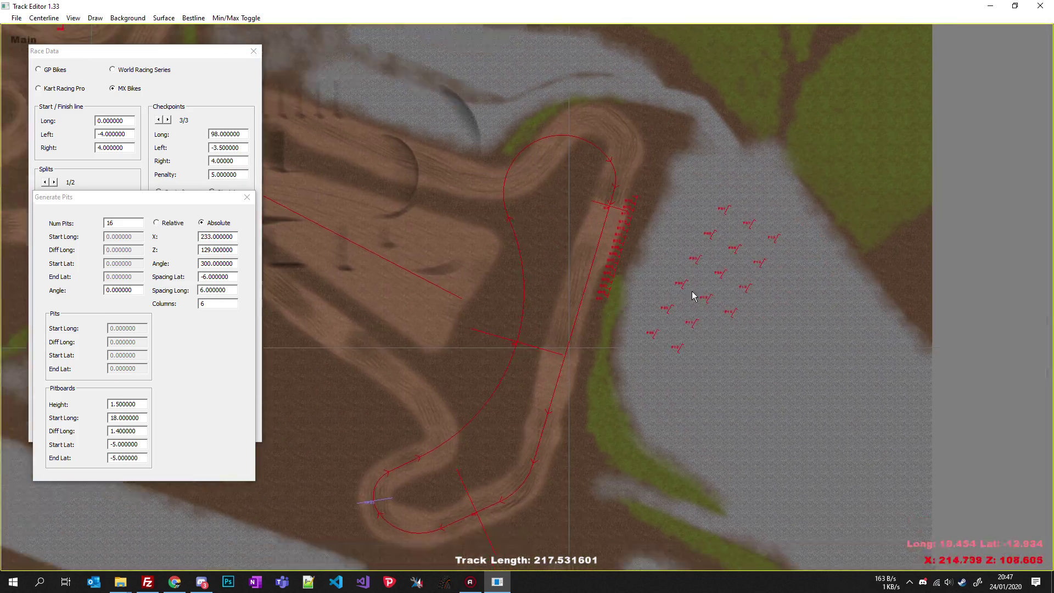
pyautogui.moveTo(625, 314); pyautogui.dragTo(870, 500, button='right')
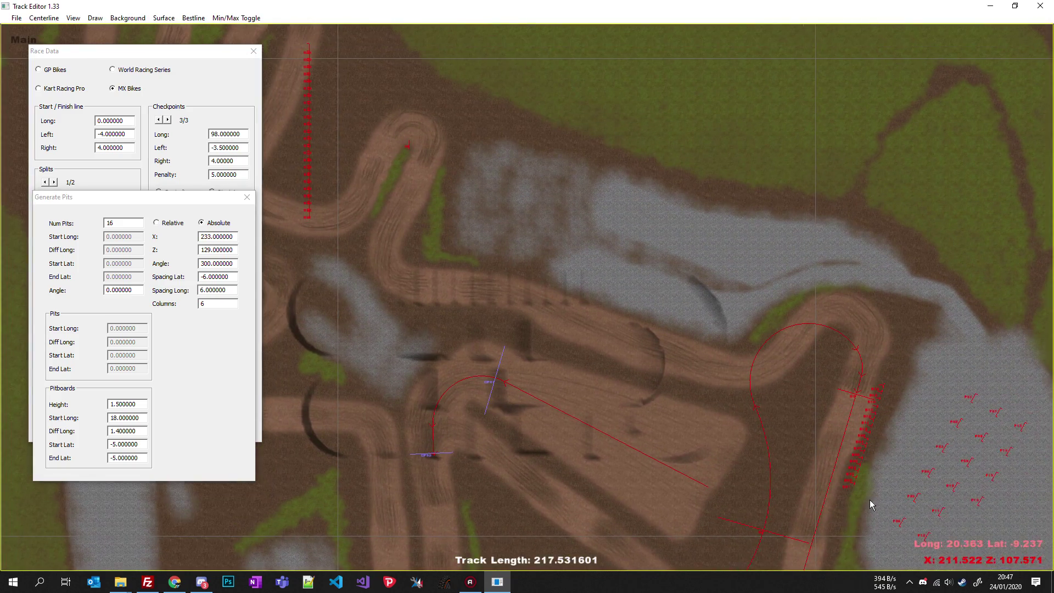
pyautogui.scroll(5, 620, 242)
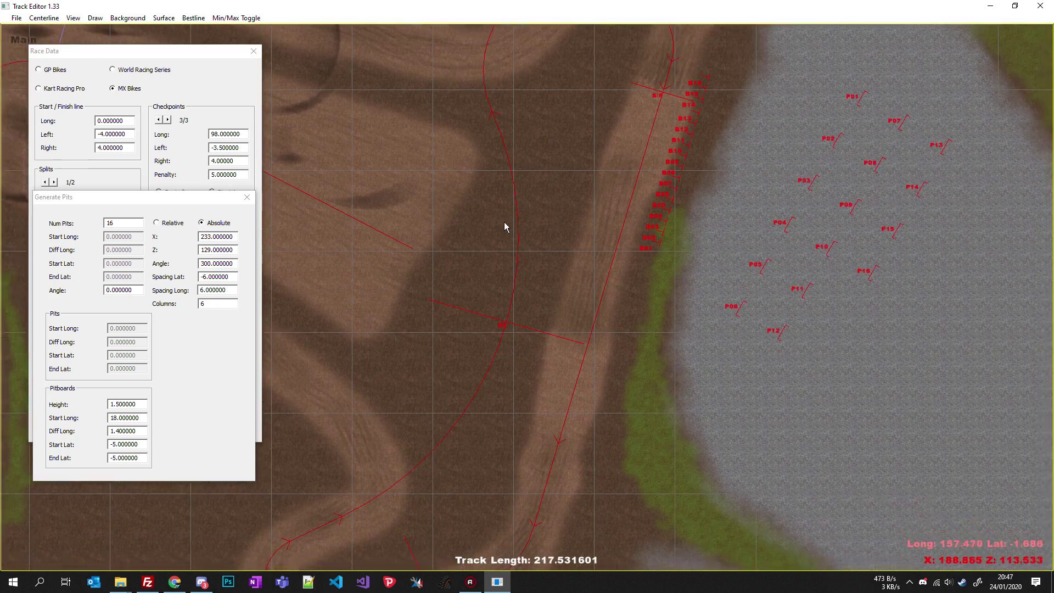
pyautogui.scroll(-2, 404, 287)
pyautogui.scroll(2, 581, 287)
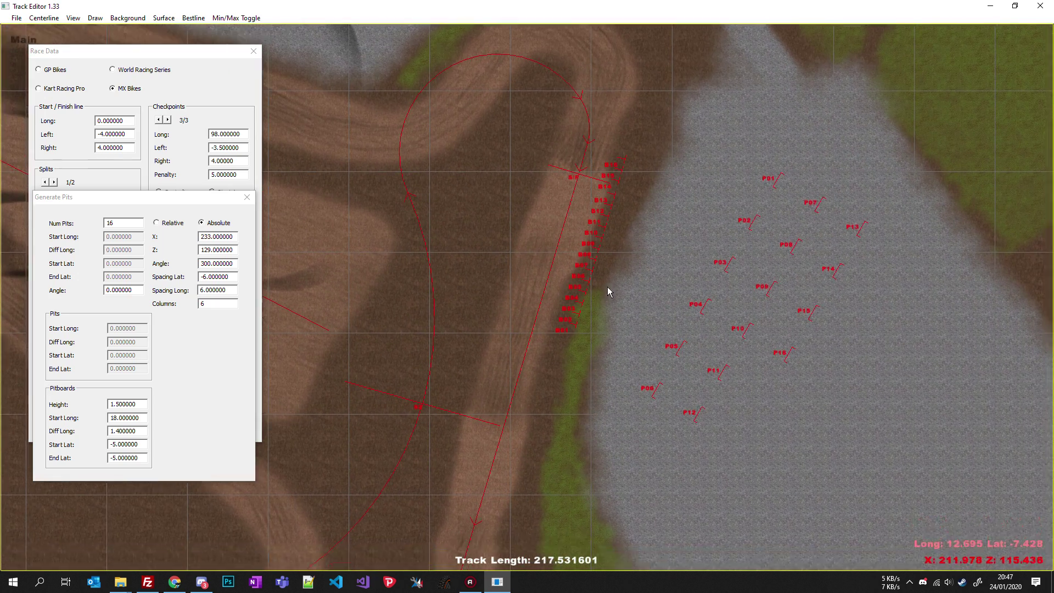
pyautogui.moveTo(640, 176); pyautogui.dragTo(617, 211, button='right')
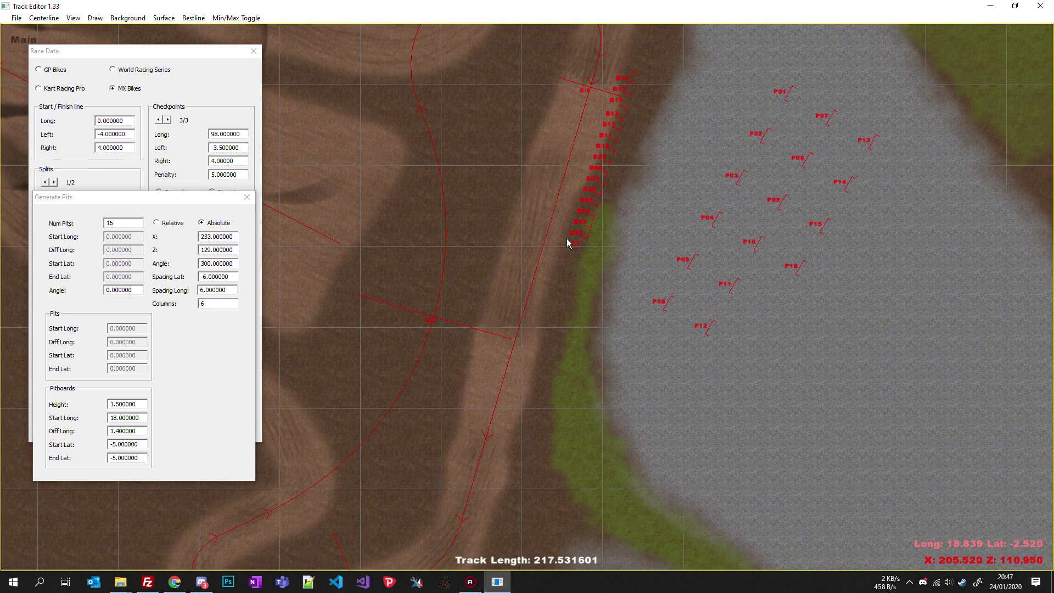
pyautogui.moveTo(525, 331); pyautogui.dragTo(493, 243, button='right')
pyautogui.scroll(-2, 492, 247)
pyautogui.scroll(2, 585, 238)
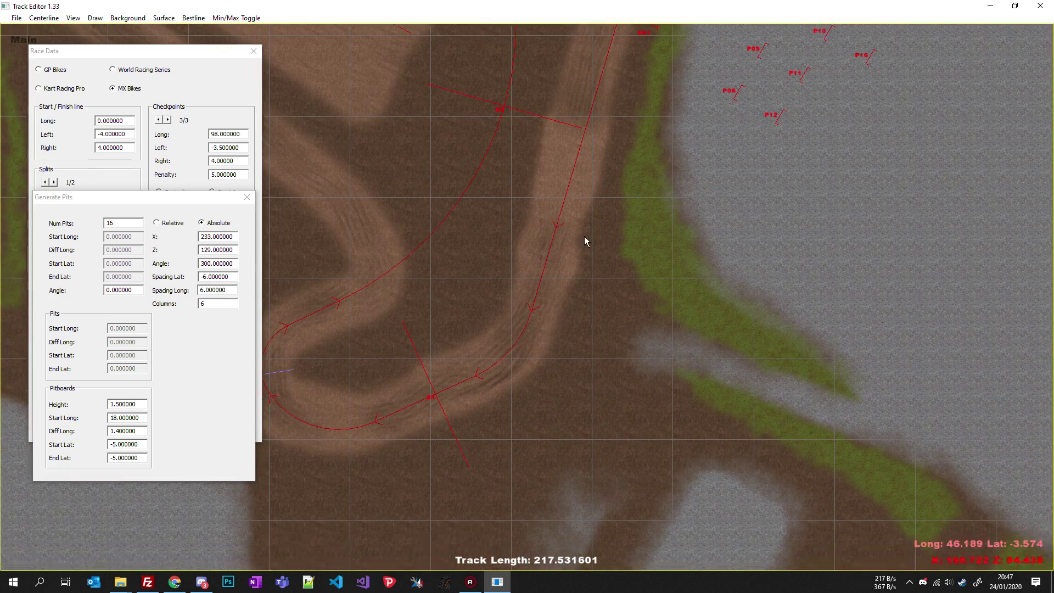
pyautogui.scroll(1, 407, 412)
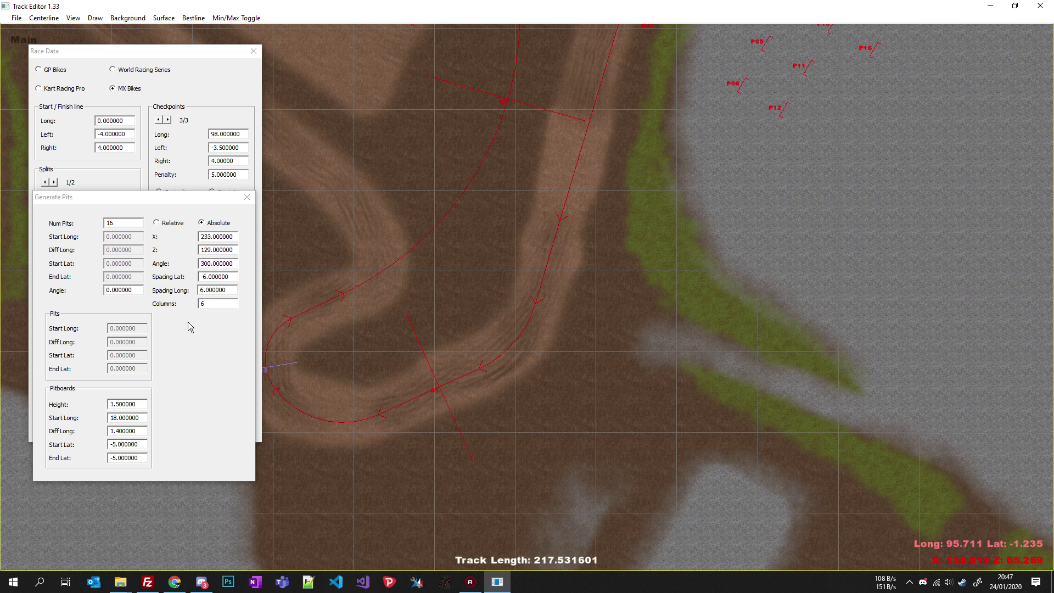
# - Move the pitboards to the outside of the lower corner with a longitudinal start of 82
pyautogui.click(116, 417)
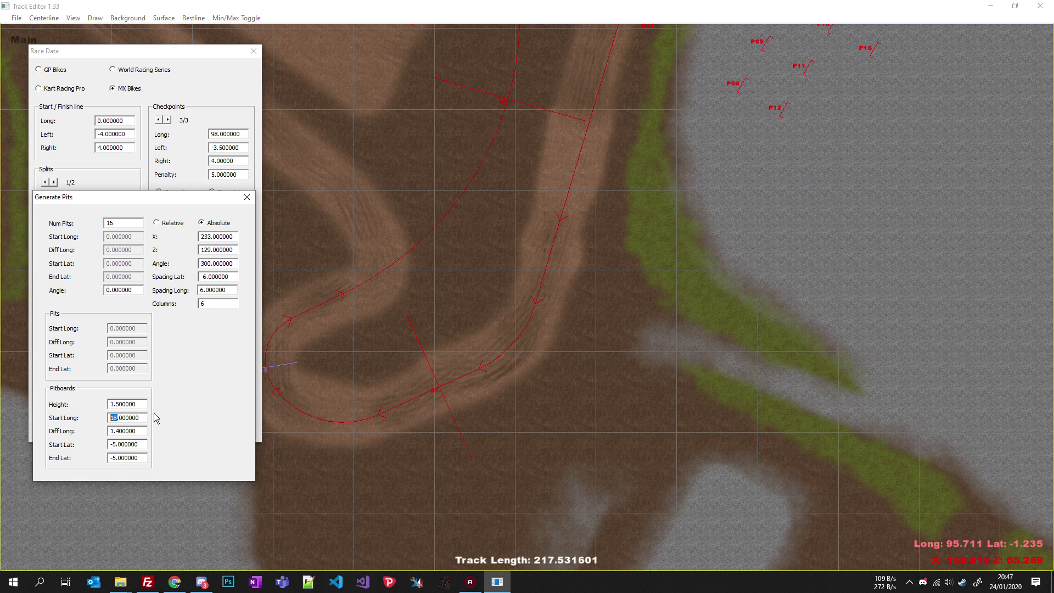
pyautogui.press('BackSpace')
pyautogui.press('BackSpace')
pyautogui.write('82')
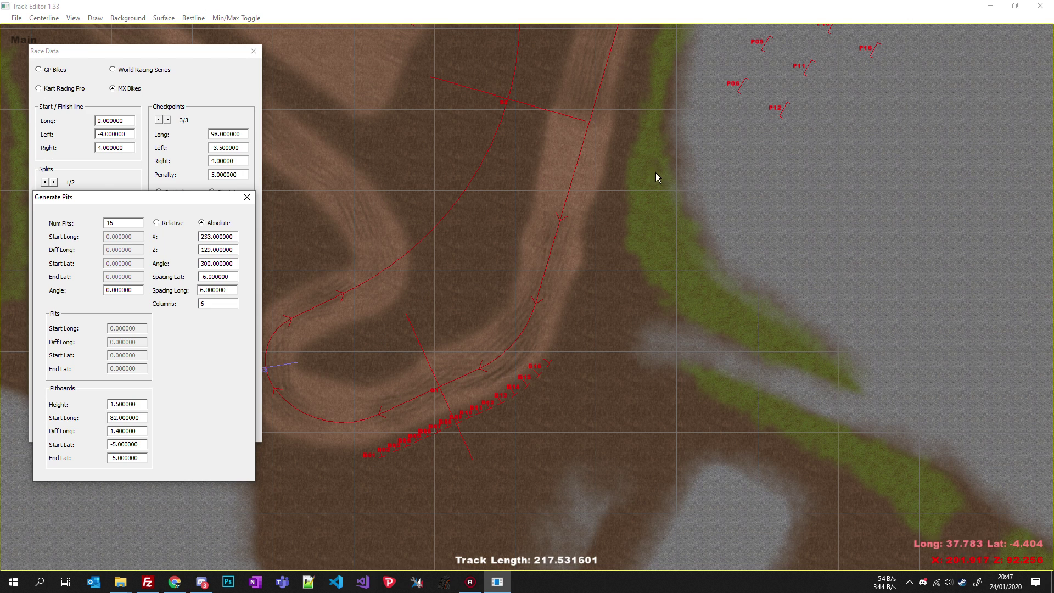
# - Check the pitboard row along the outside of the lower corner, and close the pit generation settings
pyautogui.scroll(-2, 551, 276)
pyautogui.scroll(-1, 551, 276)
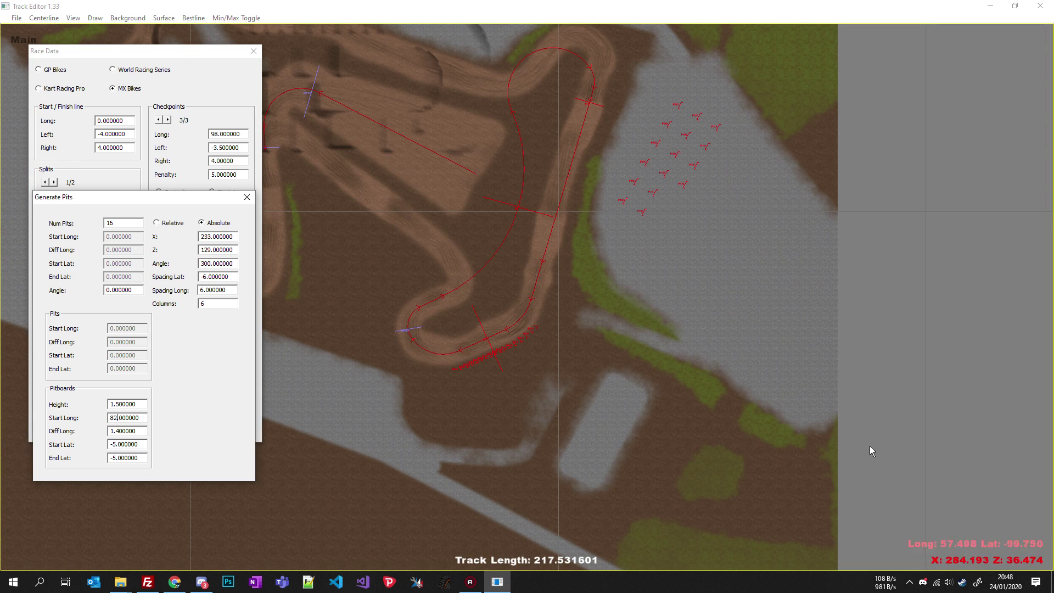
pyautogui.scroll(3, 556, 408)
pyautogui.scroll(1, 401, 373)
pyautogui.moveTo(412, 357); pyautogui.dragTo(558, 296, button='middle')
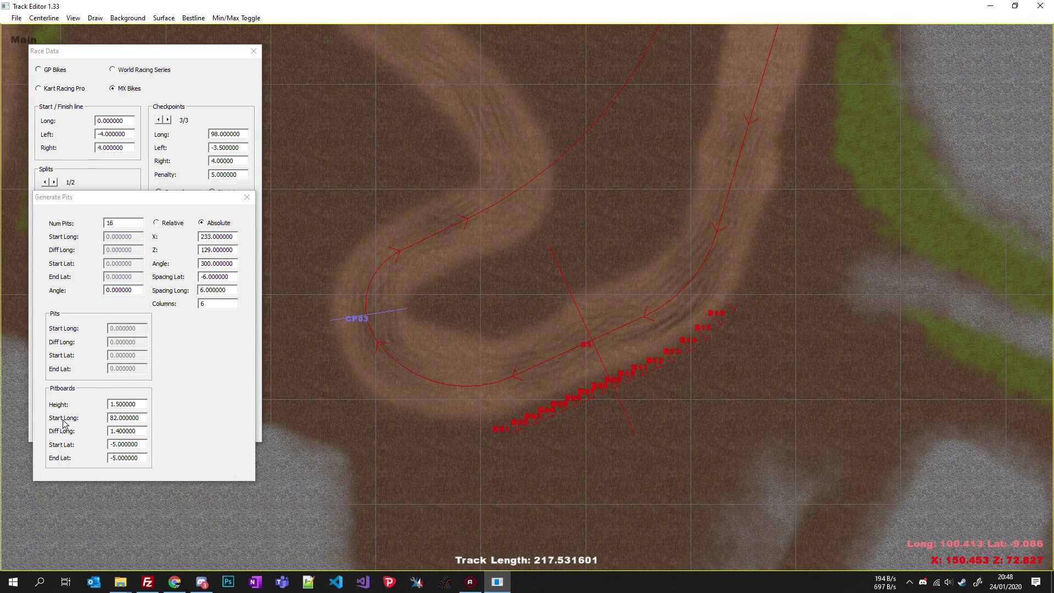
pyautogui.moveTo(111, 405); pyautogui.dragTo(119, 405)
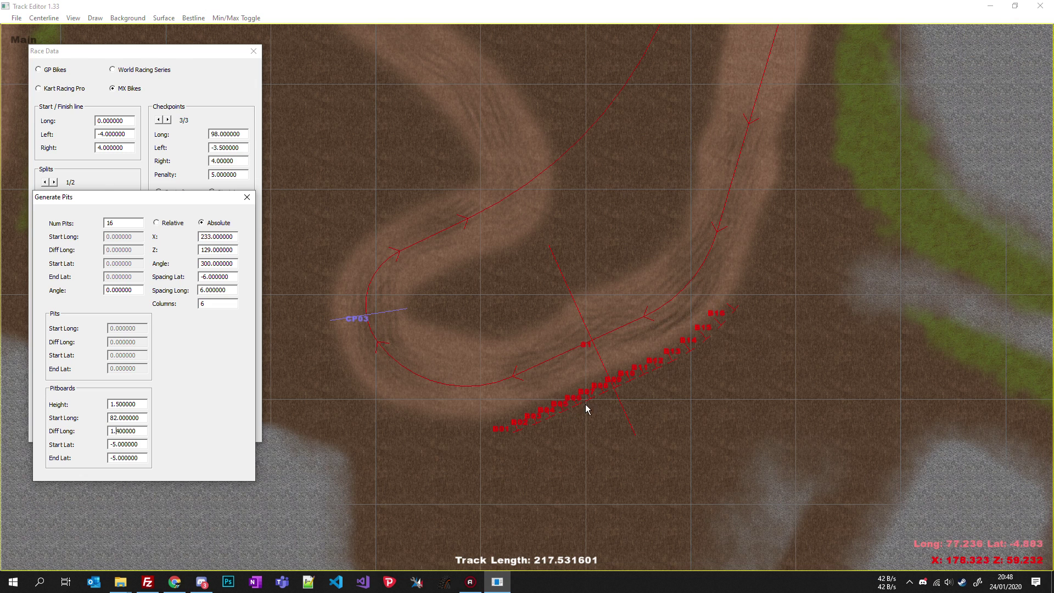
pyautogui.moveTo(652, 367); pyautogui.dragTo(587, 446)
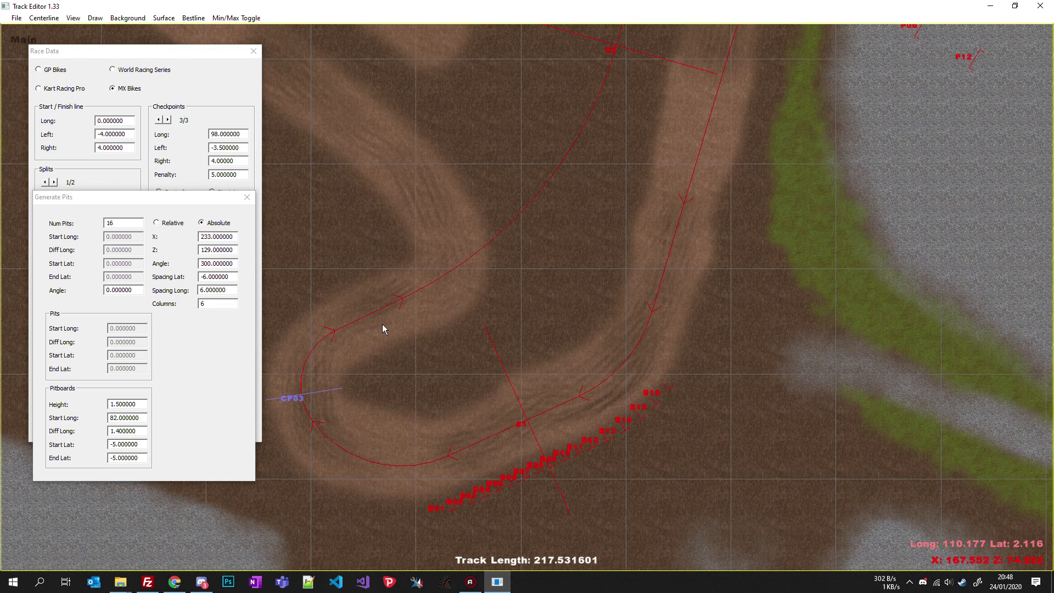
pyautogui.click(246, 197)
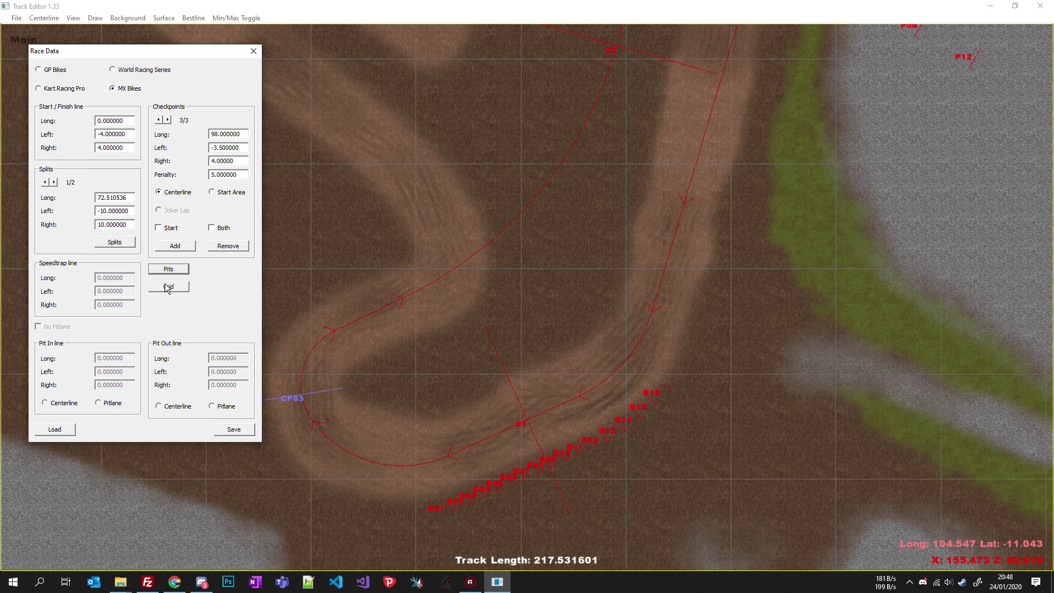
# - Open the starting grid generator and set 40 stalls with 20 stalls per row
pyautogui.moveTo(463, 207); pyautogui.dragTo(506, 461)
pyautogui.moveTo(358, 285); pyautogui.dragTo(450, 371)
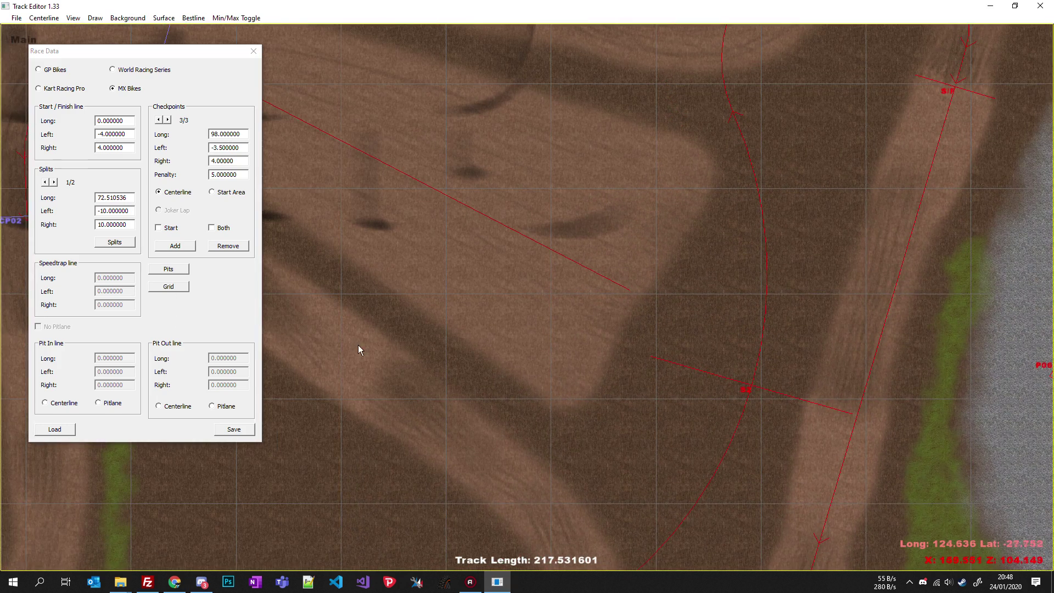
pyautogui.click(170, 288)
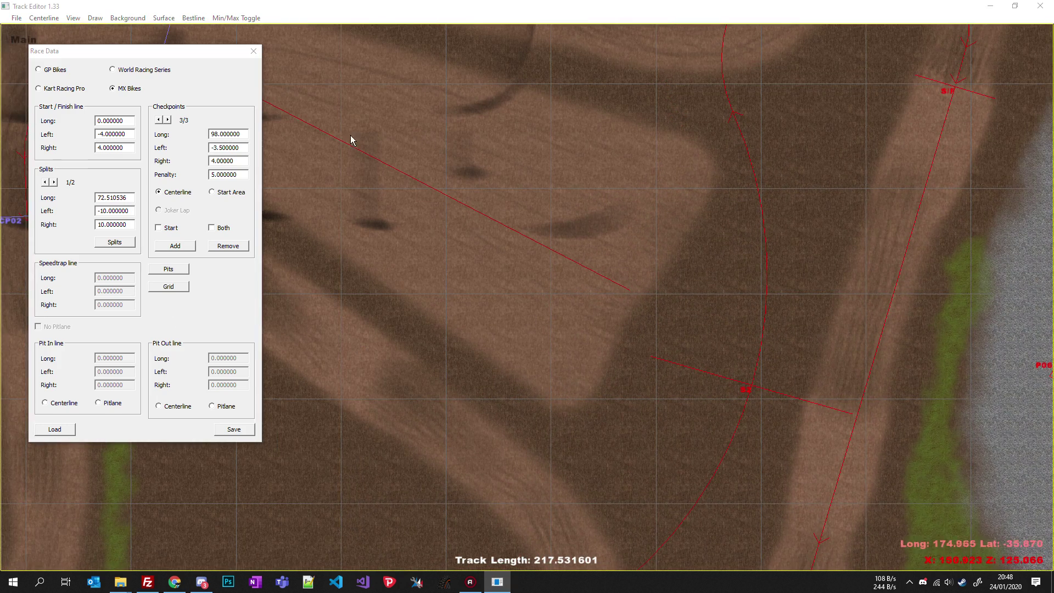
pyautogui.moveTo(1053, 117); pyautogui.dragTo(139, 114)
pyautogui.click(123, 138)
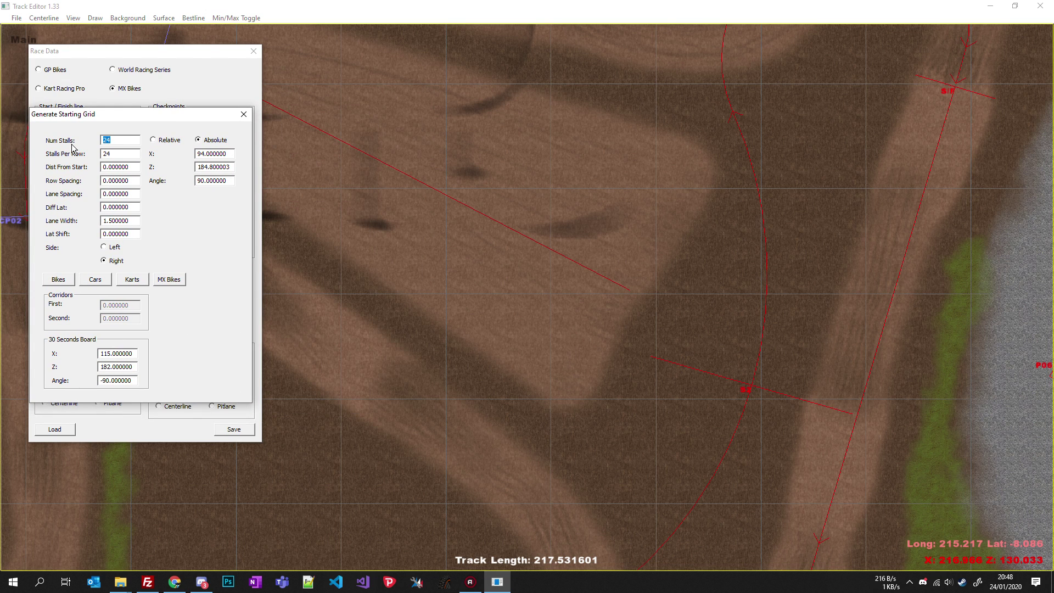
pyautogui.write('40')
pyautogui.write('20')
pyautogui.press('Tab')
# - Move the starting grid to the start straight at X 170 and Z 100.8
pyautogui.moveTo(496, 230); pyautogui.dragTo(445, 224)
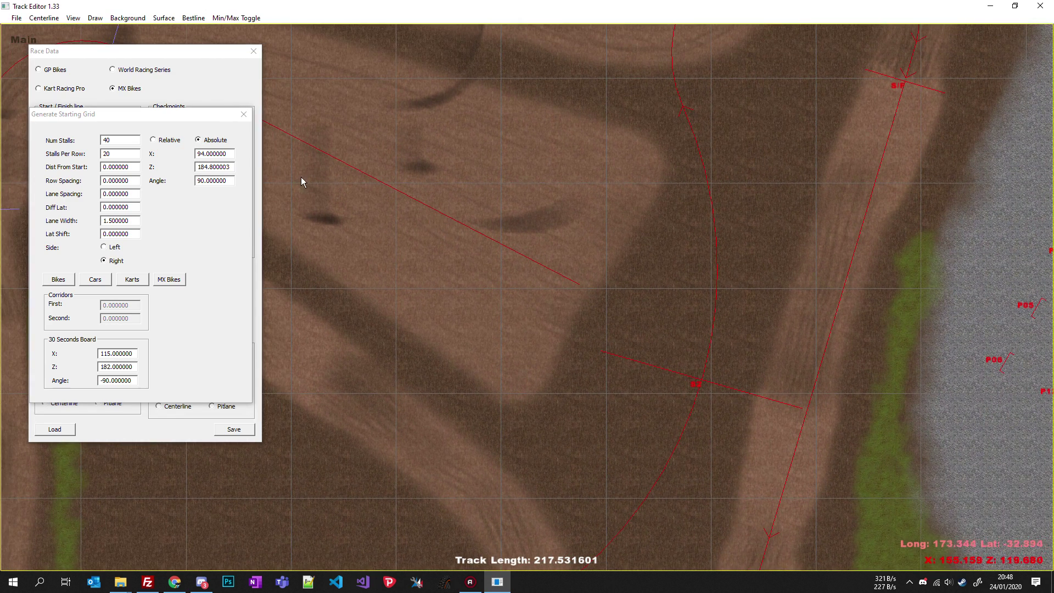
pyautogui.scroll(2, 329, 231)
pyautogui.scroll(-2, 513, 379)
pyautogui.moveTo(205, 154); pyautogui.dragTo(141, 167)
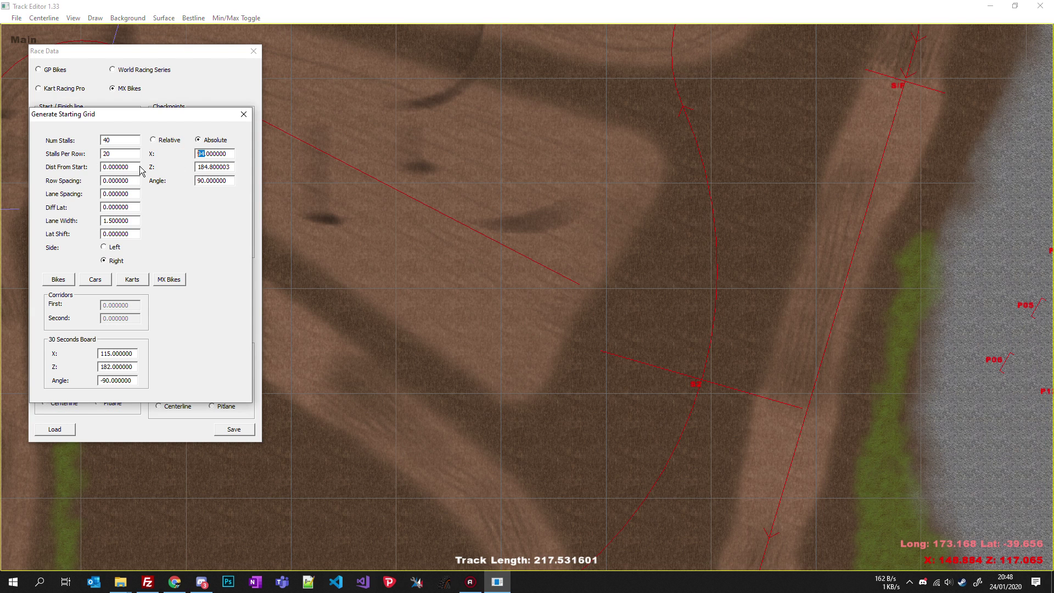
pyautogui.write('170')
pyautogui.moveTo(208, 167); pyautogui.dragTo(156, 164)
pyautogui.write('100')
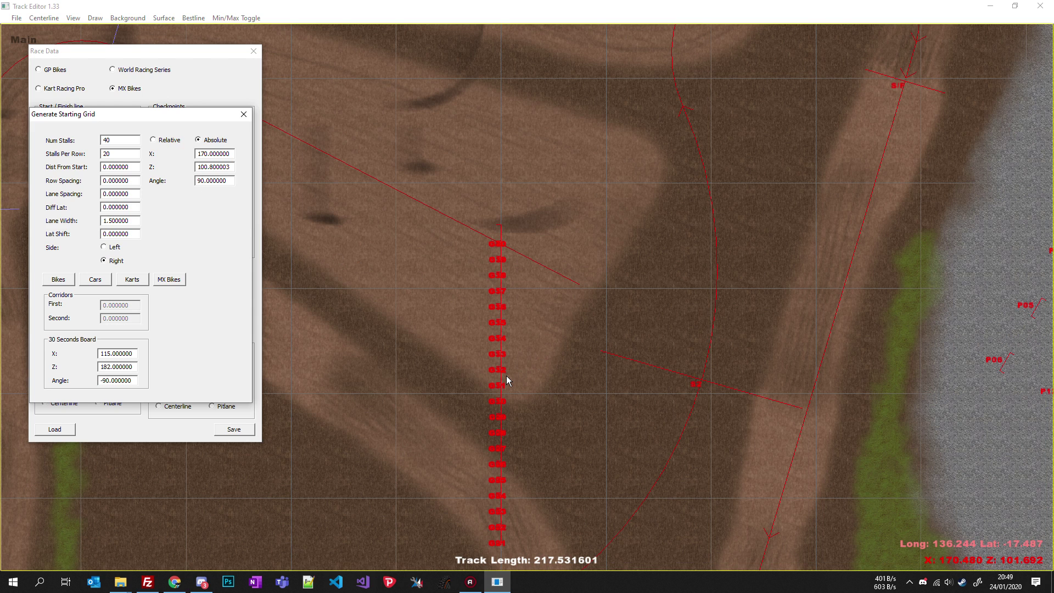
# - Try starting grid angles of 40 and 120, and settle on 300
pyautogui.click(205, 180)
pyautogui.write('4')
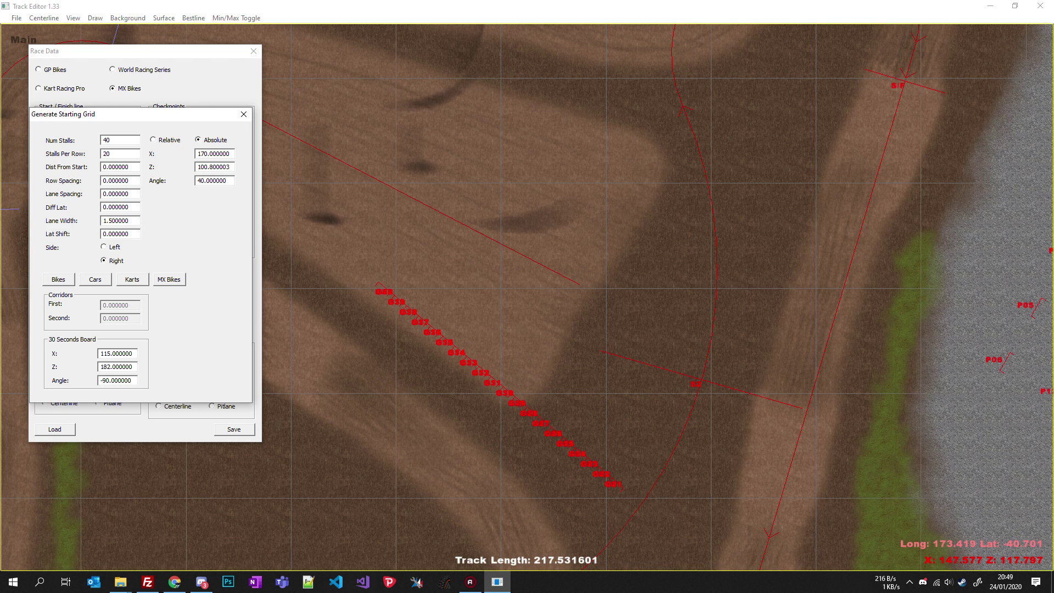
pyautogui.hotkey('shift', 'Left')
pyautogui.hotkey('shift', 'Left')
pyautogui.write('120')
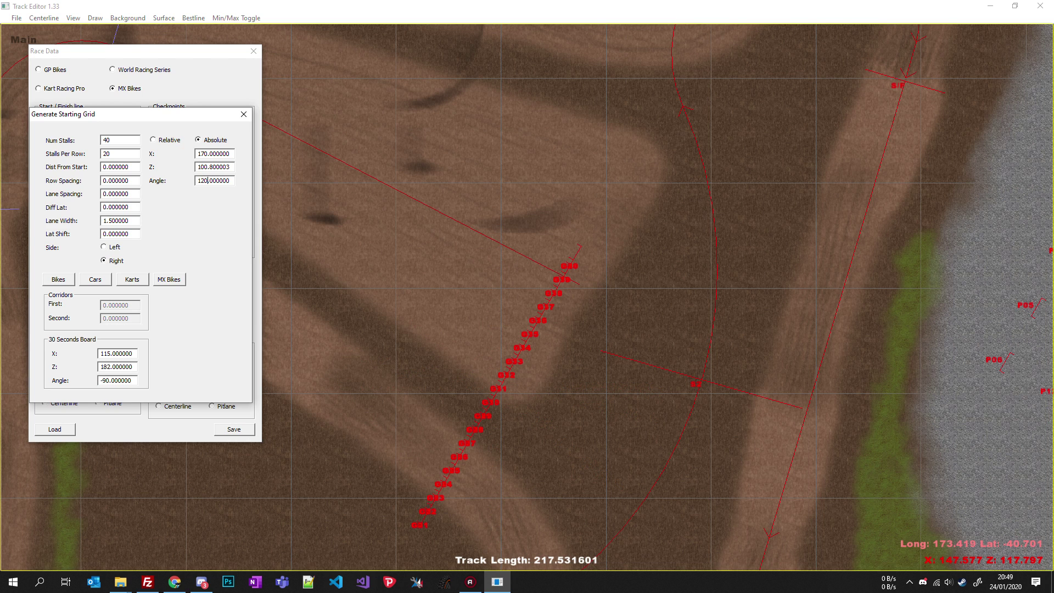
pyautogui.doubleClick(204, 180)
pyautogui.write('300')
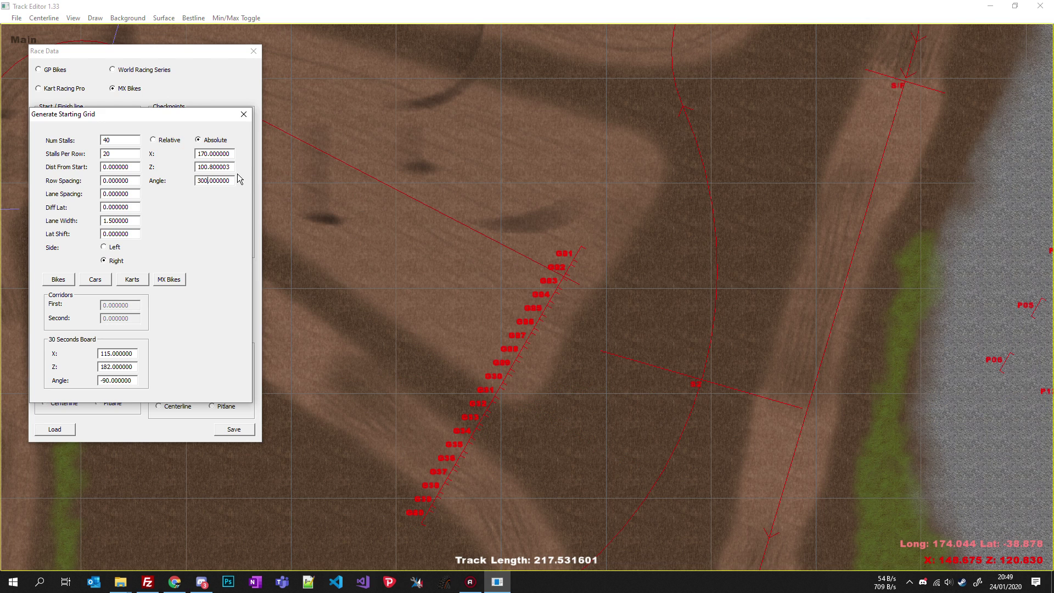
# - Set the grid side to left, try row spacings of 2 and 3, and settle on 4
pyautogui.click(104, 247)
pyautogui.moveTo(98, 168); pyautogui.dragTo(105, 168)
pyautogui.click(103, 180)
pyautogui.hotkey('shift', 'Right')
pyautogui.write('2')
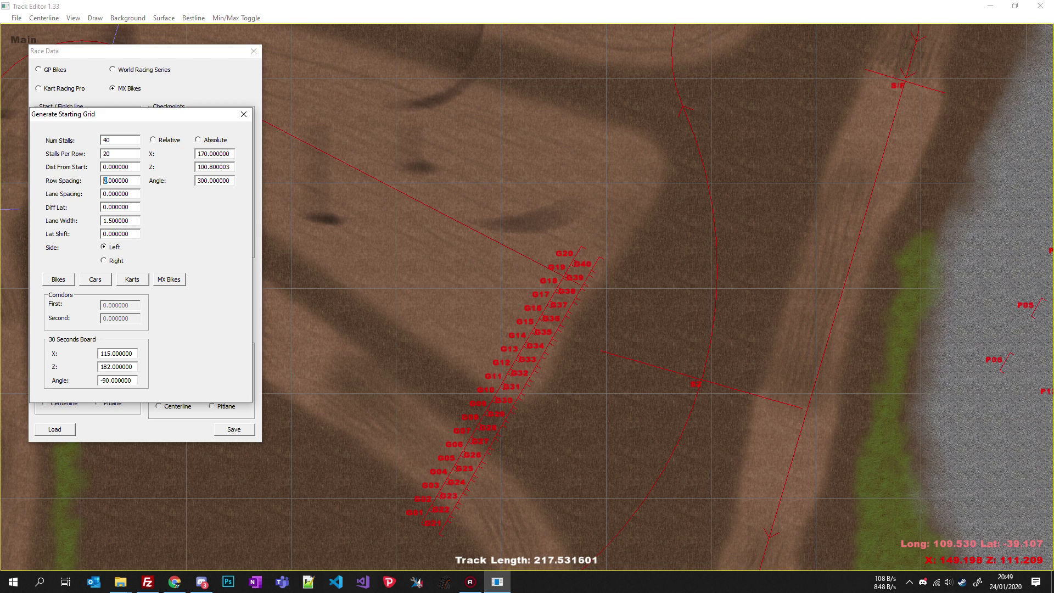
pyautogui.write('3')
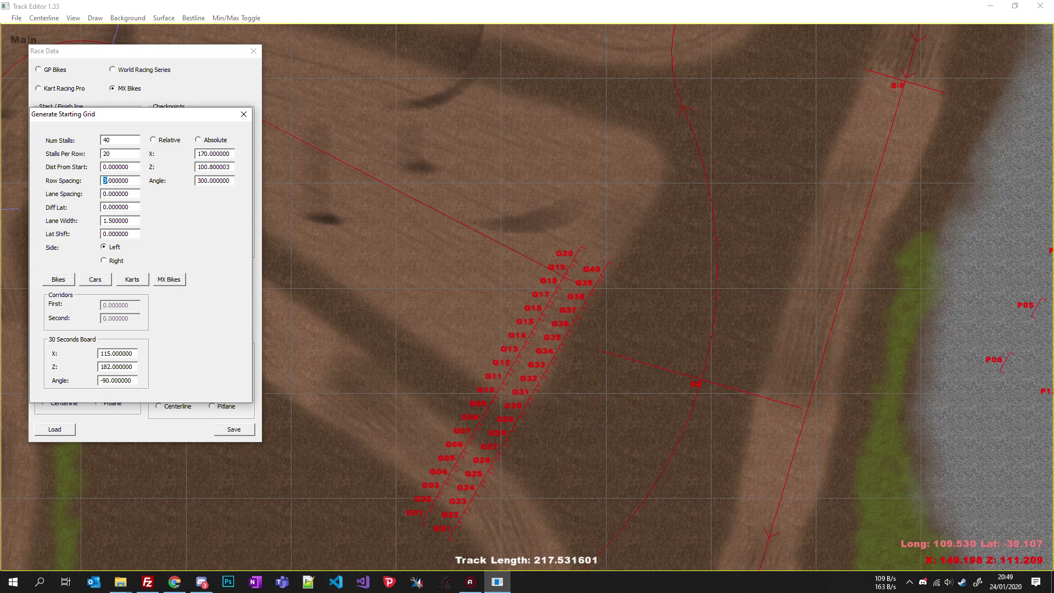
pyautogui.write('4')
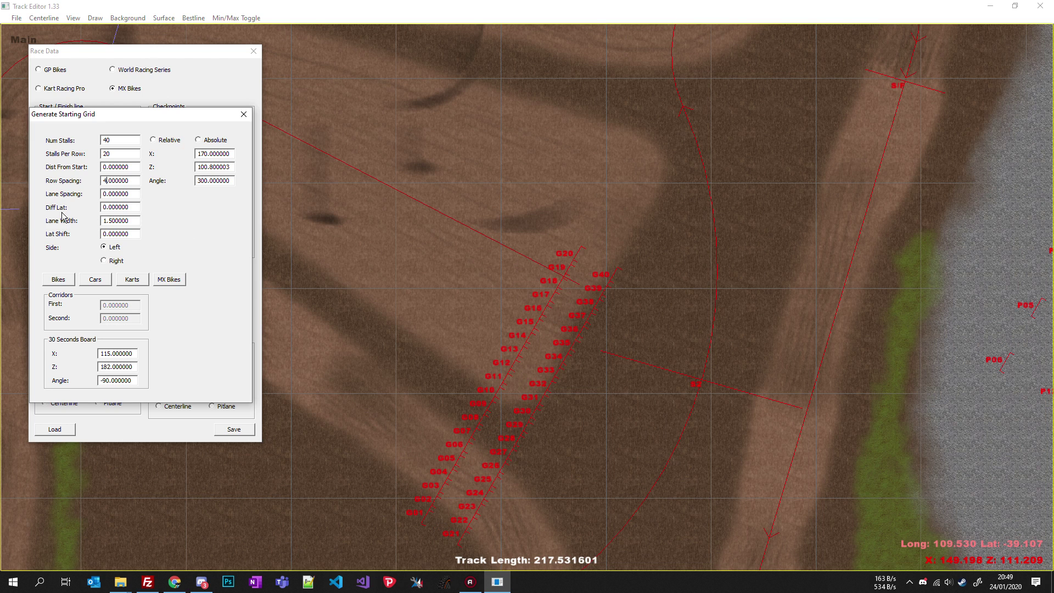
# - Set the grid's lane width to 1.8 and reselect absolute positioning
pyautogui.click(112, 220)
pyautogui.hotkey('shift', 'Left')
pyautogui.write('8')
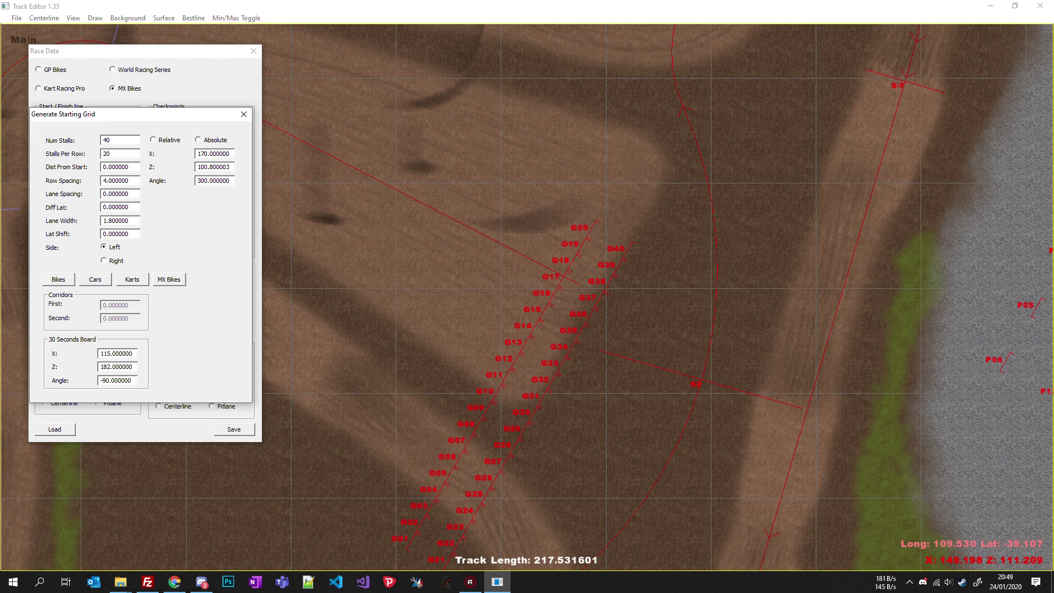
pyautogui.moveTo(617, 308); pyautogui.dragTo(607, 257, button='middle')
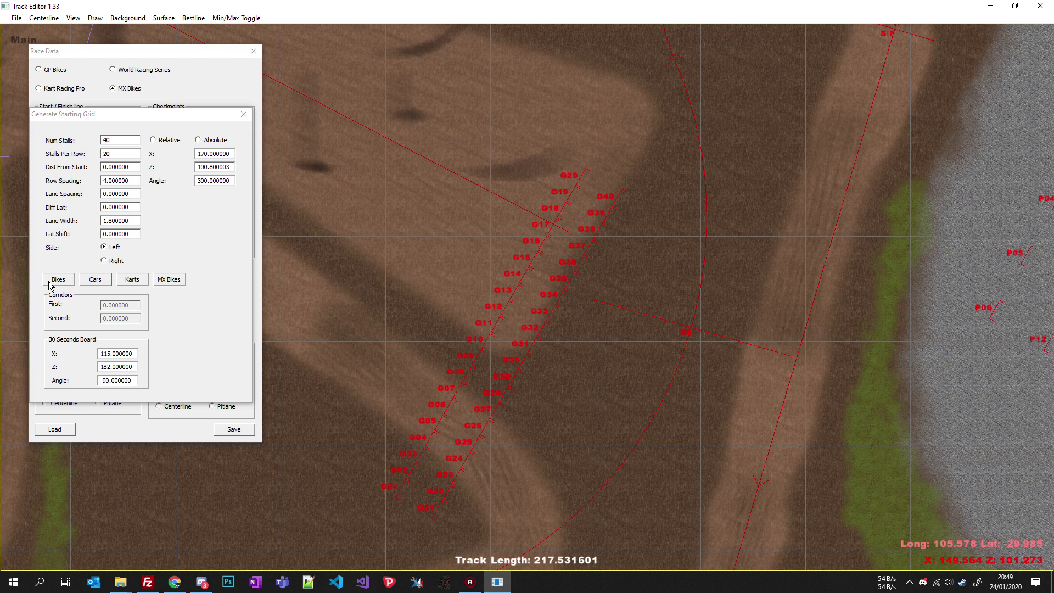
pyautogui.click(199, 140)
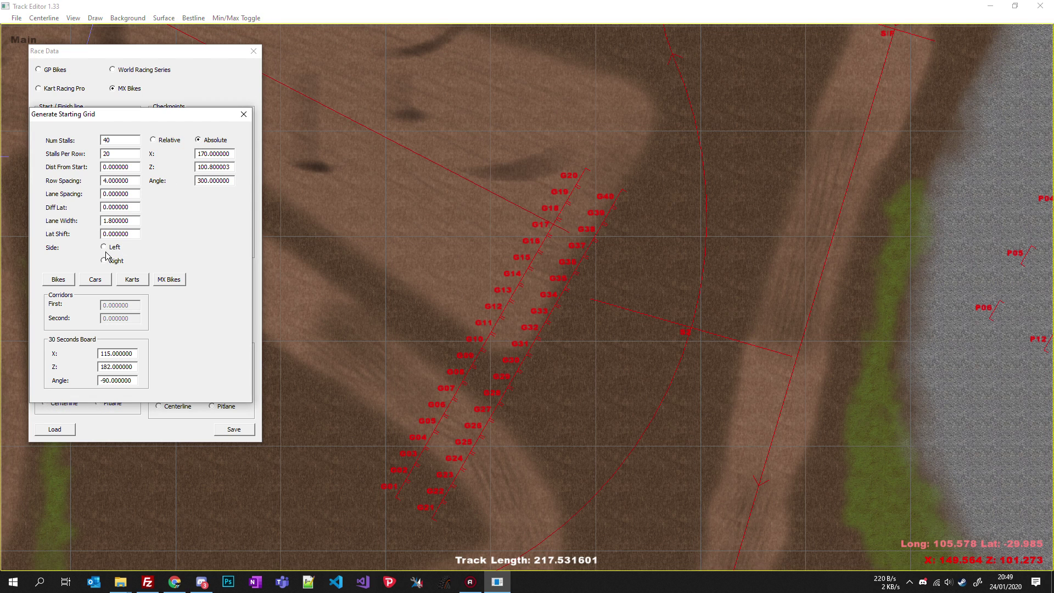
pyautogui.click(198, 140)
pyautogui.moveTo(323, 209); pyautogui.dragTo(328, 223)
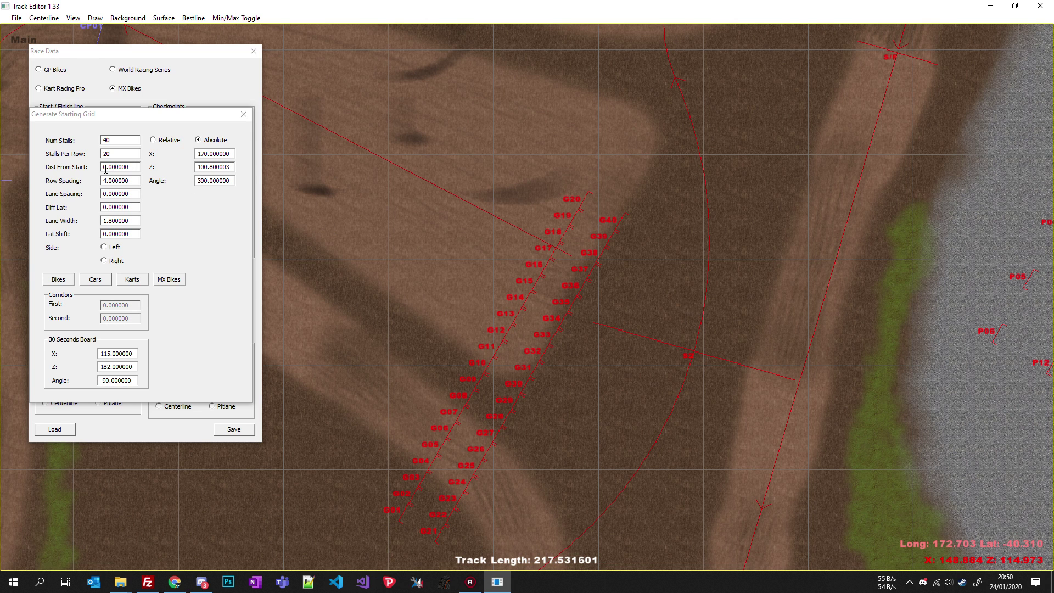
# - Try a distance from start of 5, restore it to 0, and compare relative with absolute positioning
pyautogui.moveTo(106, 169); pyautogui.dragTo(102, 169)
pyautogui.write('5.')
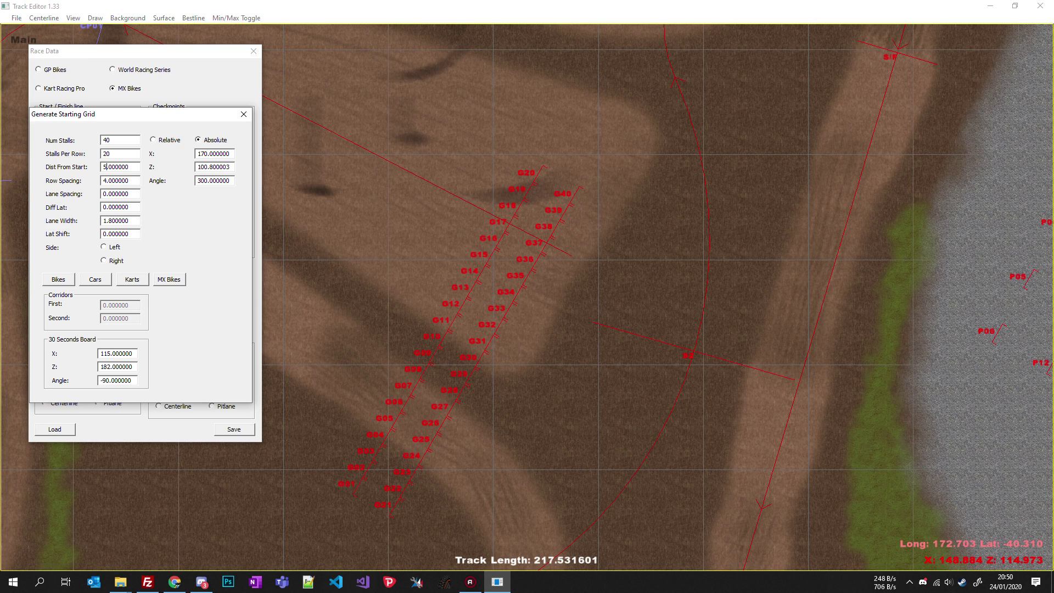
pyautogui.write('0')
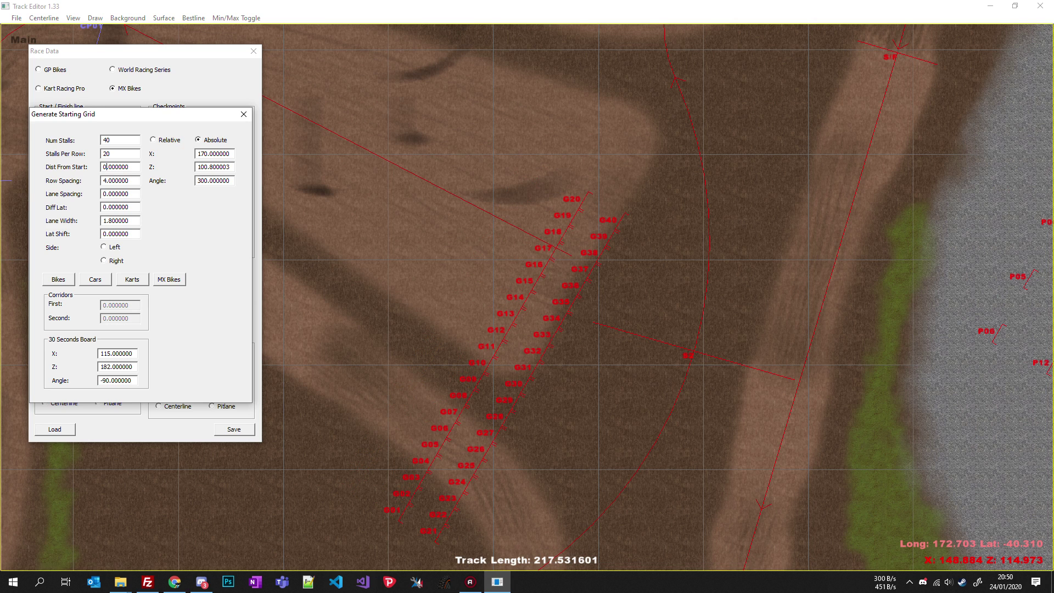
pyautogui.click(153, 140)
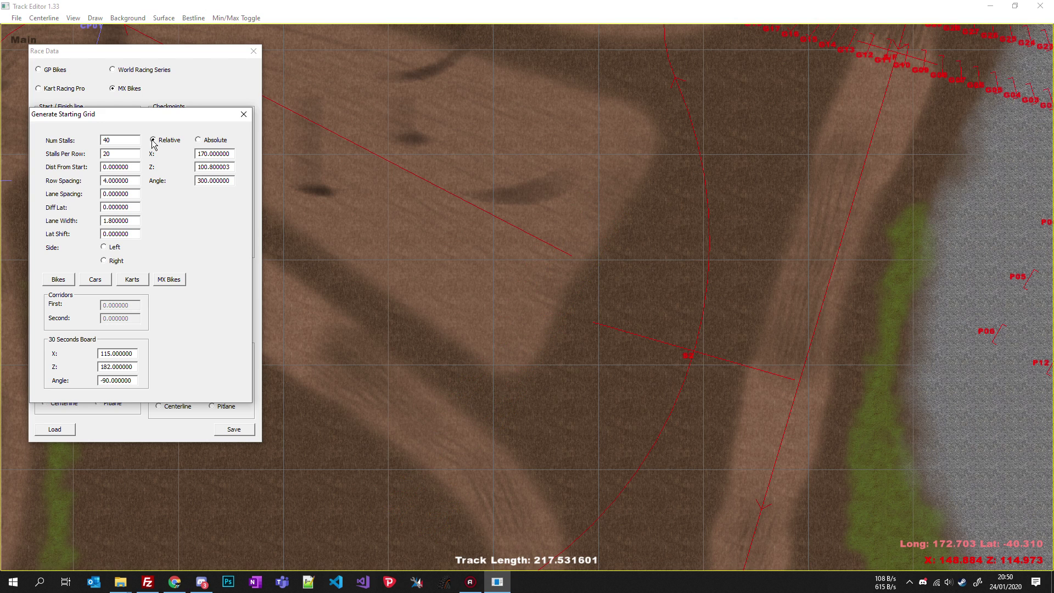
pyautogui.click(198, 141)
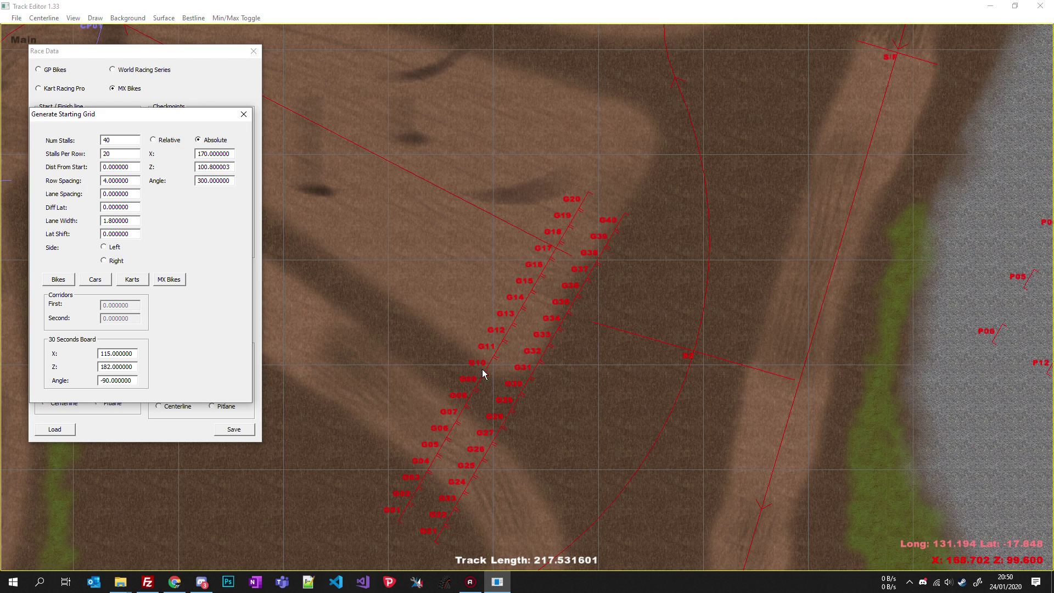
# - Apply the MX Bikes grid preset, and set 40 stalls, 20 per row, with a row spacing of 5
pyautogui.click(170, 280)
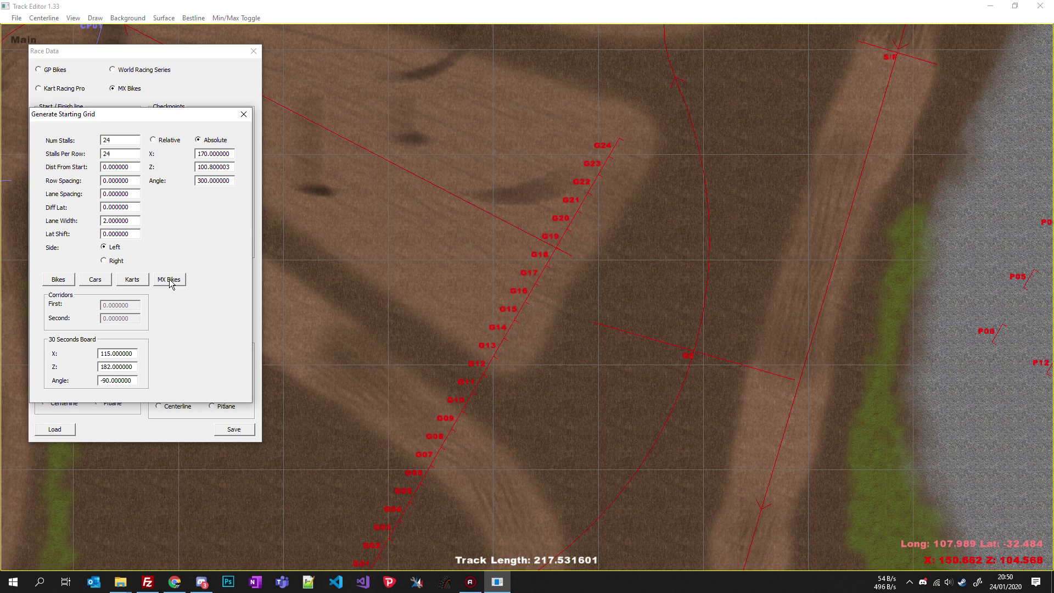
pyautogui.moveTo(112, 140); pyautogui.dragTo(30, 137)
pyautogui.write('40')
pyautogui.moveTo(119, 154); pyautogui.dragTo(80, 155)
pyautogui.write('20')
pyautogui.click(102, 181)
pyautogui.write('5')
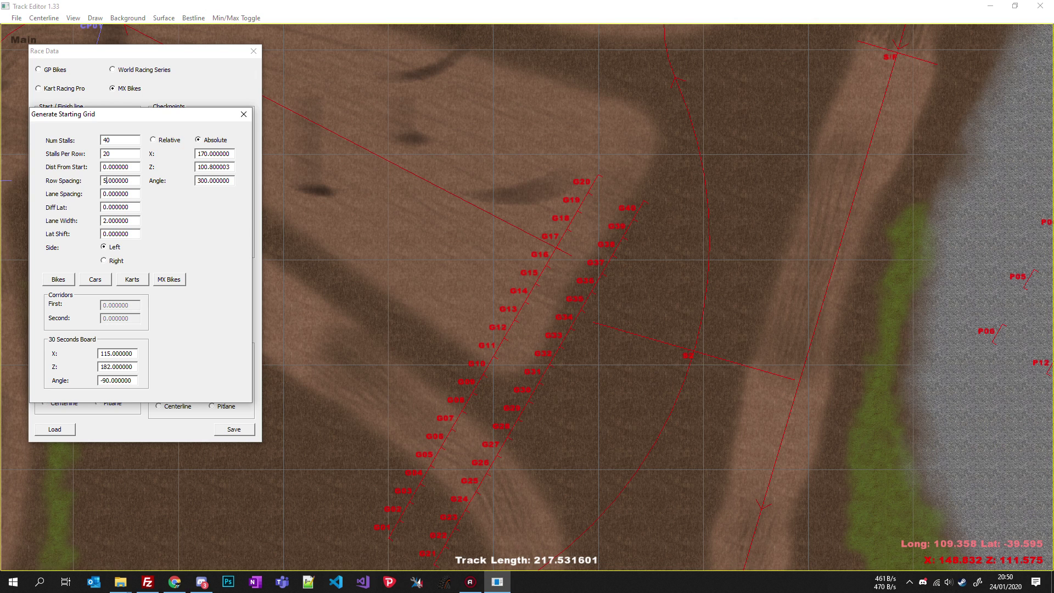
# - Shift the starting grid to Z 111.8 and X 175
pyautogui.click(556, 252)
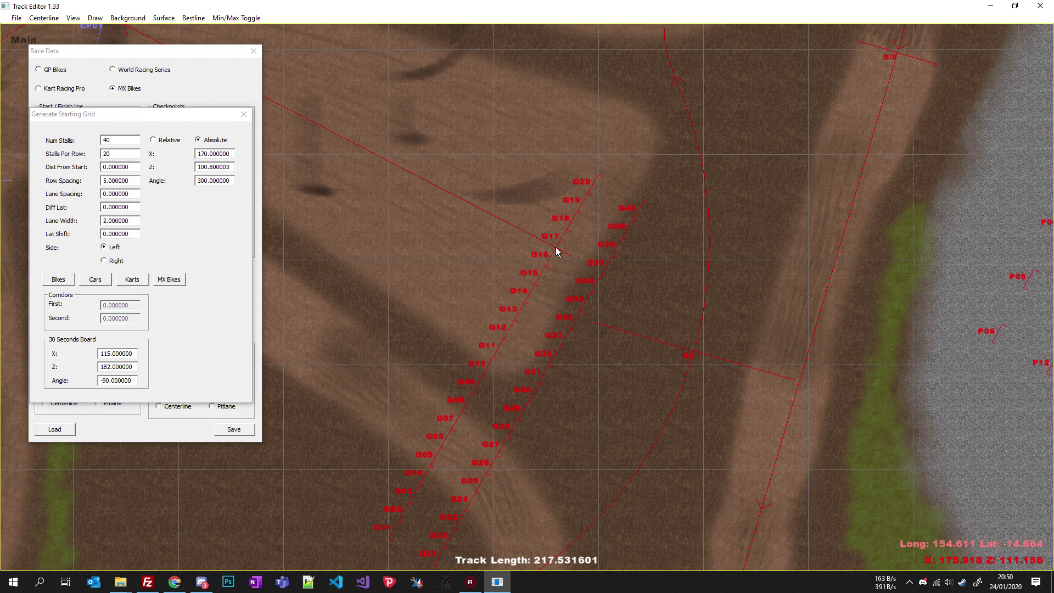
pyautogui.click(209, 166)
pyautogui.hotkey('shift', 'Left')
pyautogui.write('11')
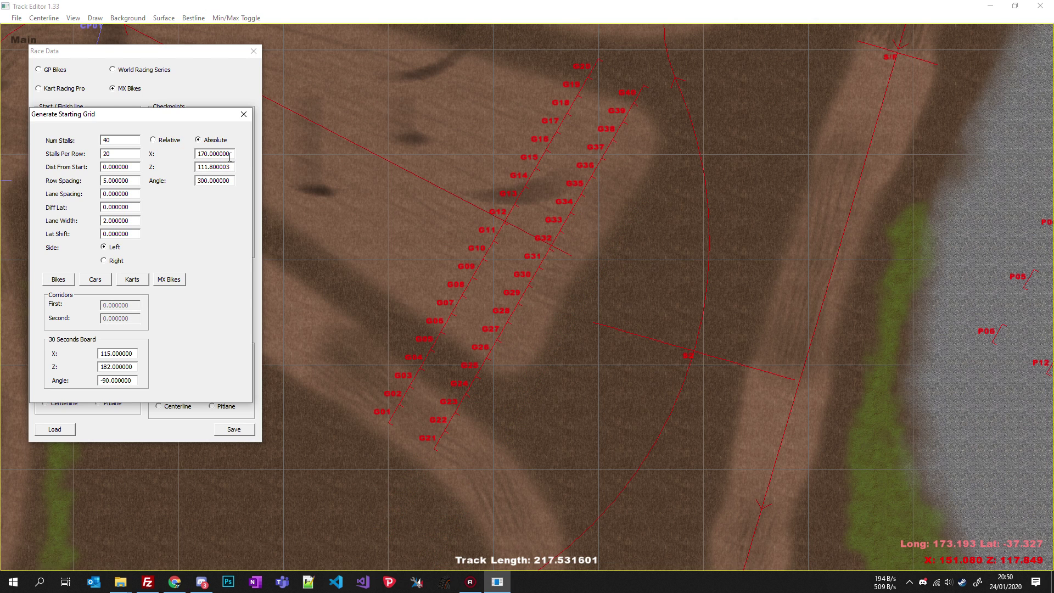
pyautogui.write('5')
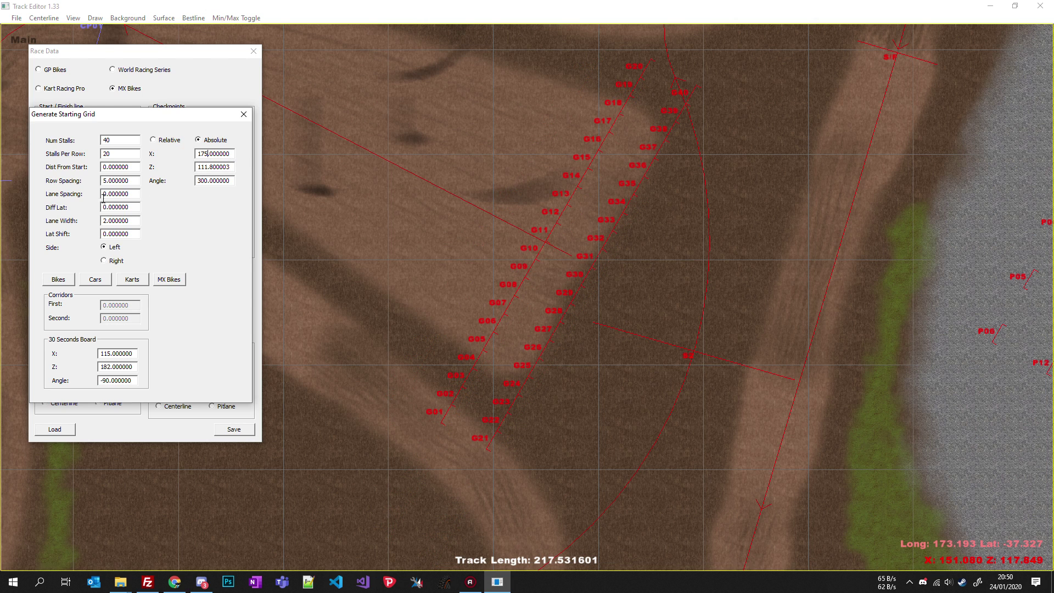
# - Try grid lane widths of 1 and 1.5, and settle on 1.4 so both rows fit the start area
pyautogui.click(105, 221)
pyautogui.write('1')
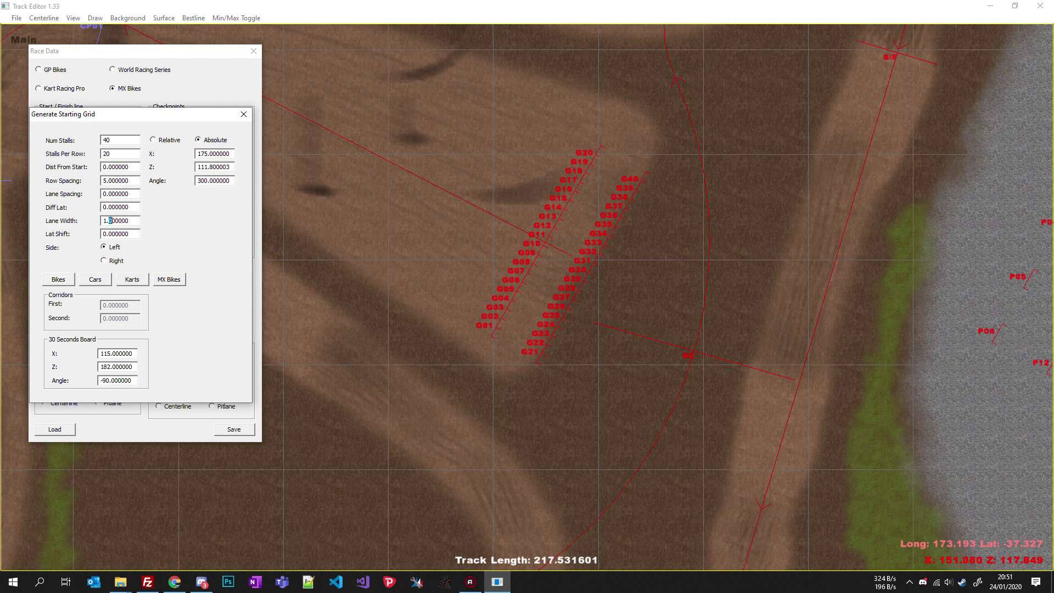
pyautogui.write('5')
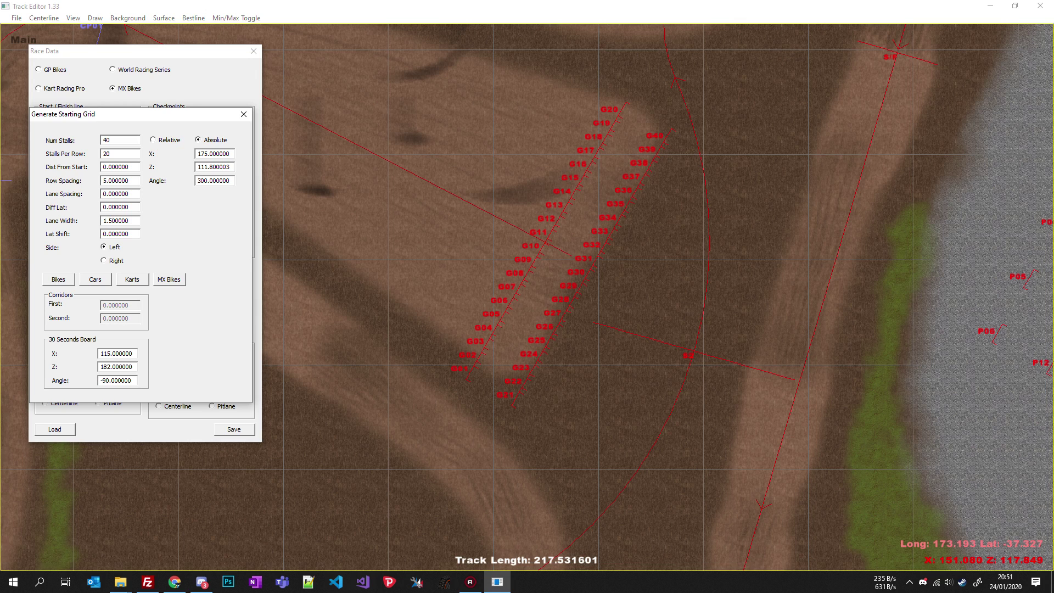
pyautogui.write('4')
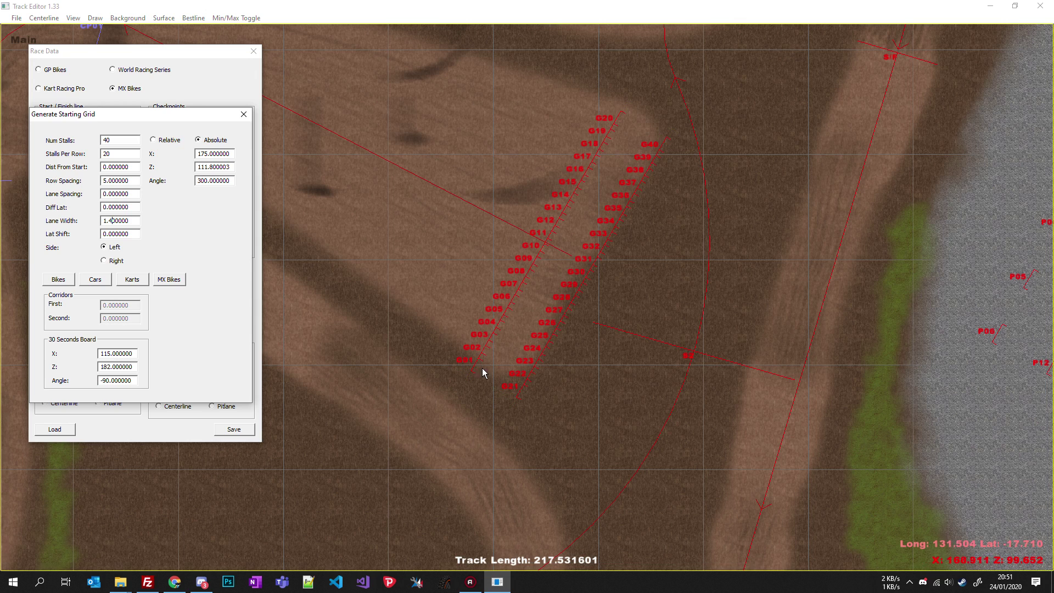
pyautogui.moveTo(569, 300); pyautogui.dragTo(578, 336, button='middle')
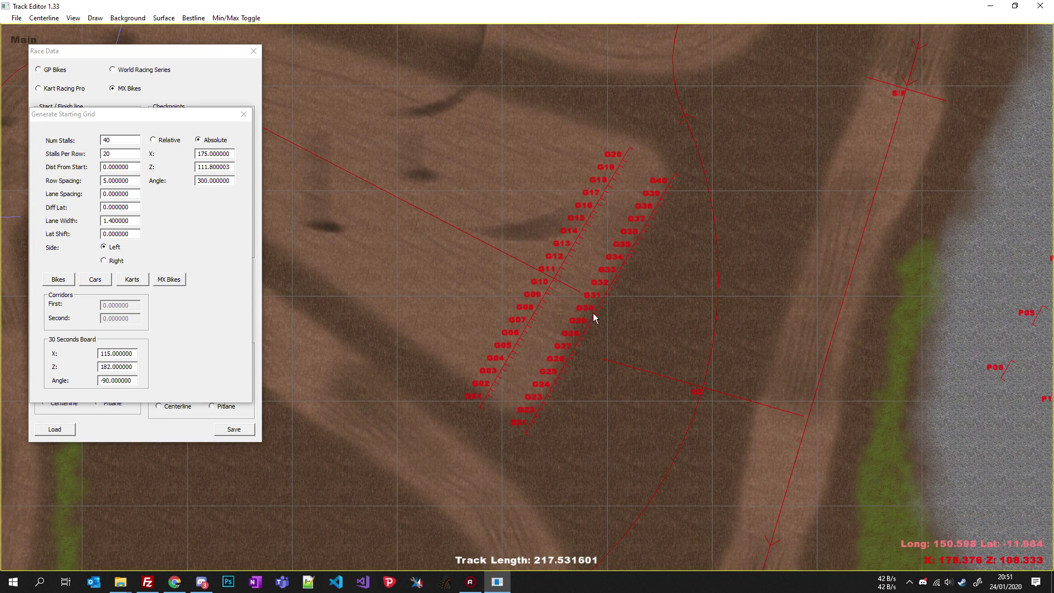
pyautogui.scroll(-3, 598, 314)
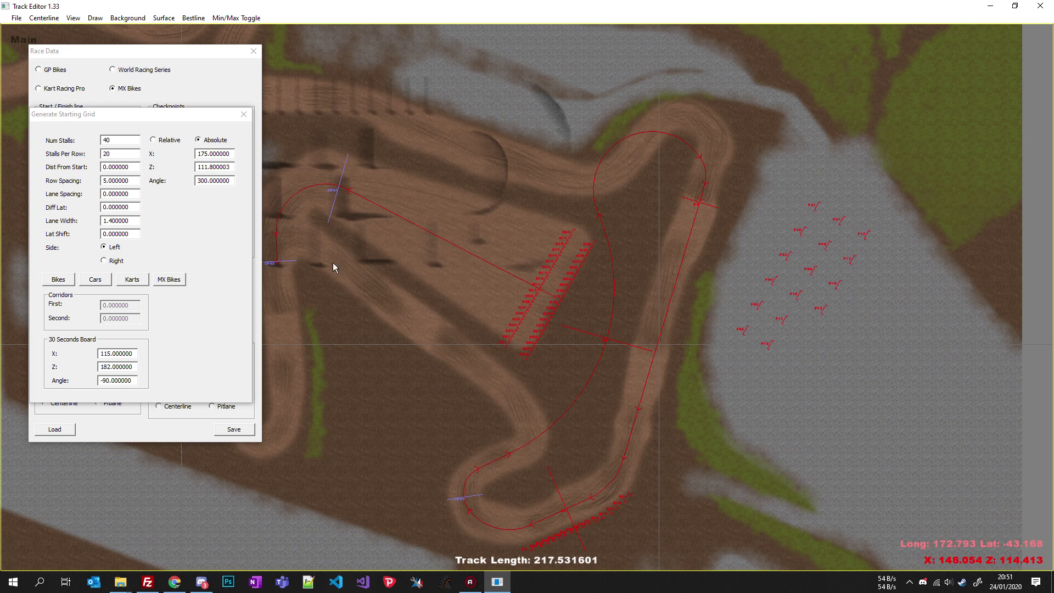
# - Close the starting grid settings and save the race data, replacing the existing example.rdf
pyautogui.click(244, 115)
pyautogui.click(234, 434)
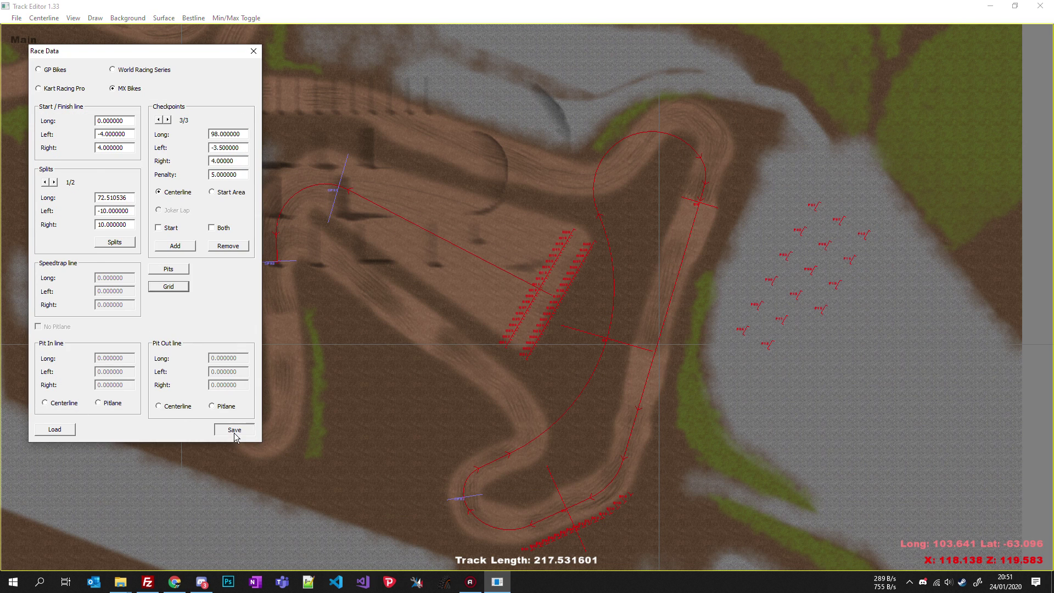
pyautogui.doubleClick(139, 94)
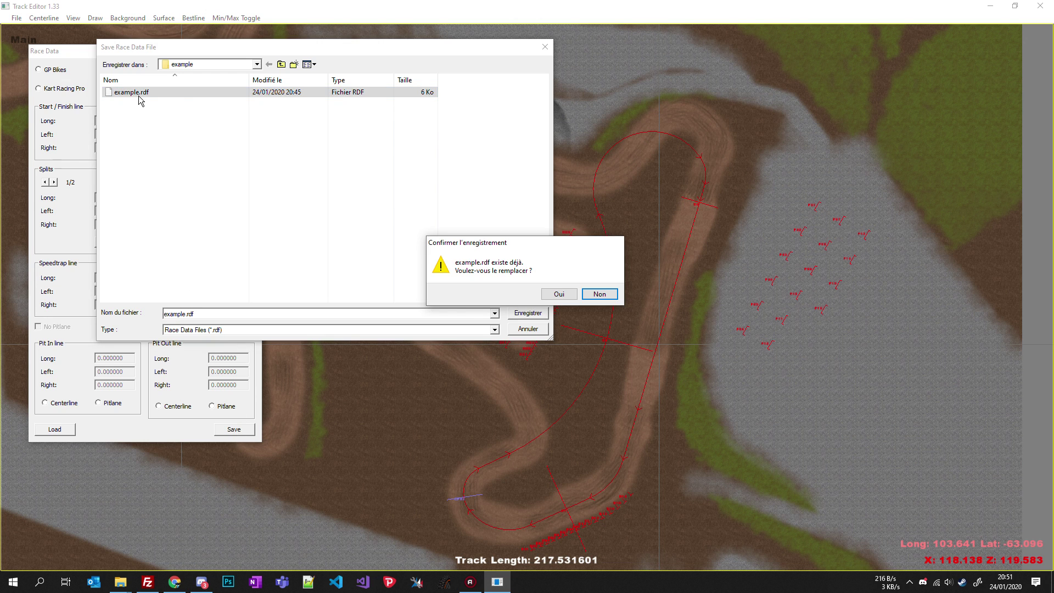
pyautogui.click(559, 294)
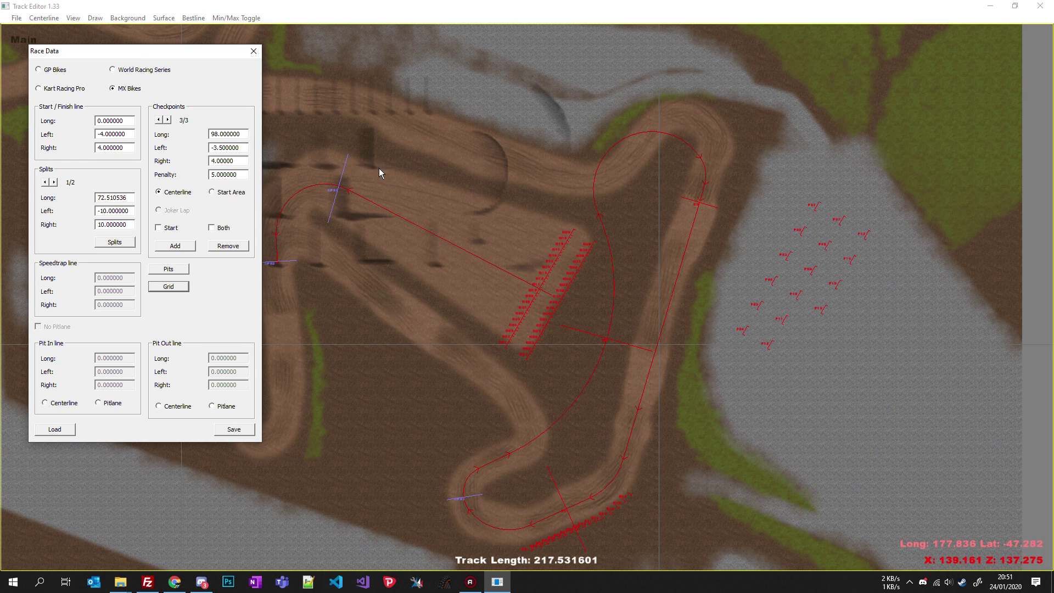
# - Generate the surface along the track centerlines and close the race data settings
pyautogui.moveTo(437, 192); pyautogui.dragTo(501, 182)
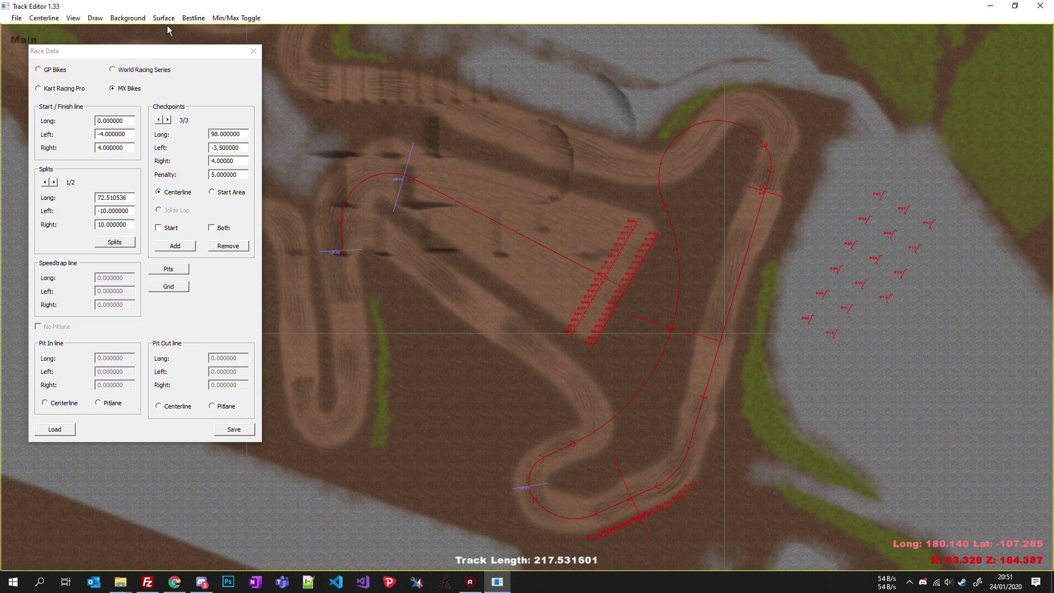
pyautogui.click(190, 18)
pyautogui.click(185, 19)
pyautogui.click(164, 19)
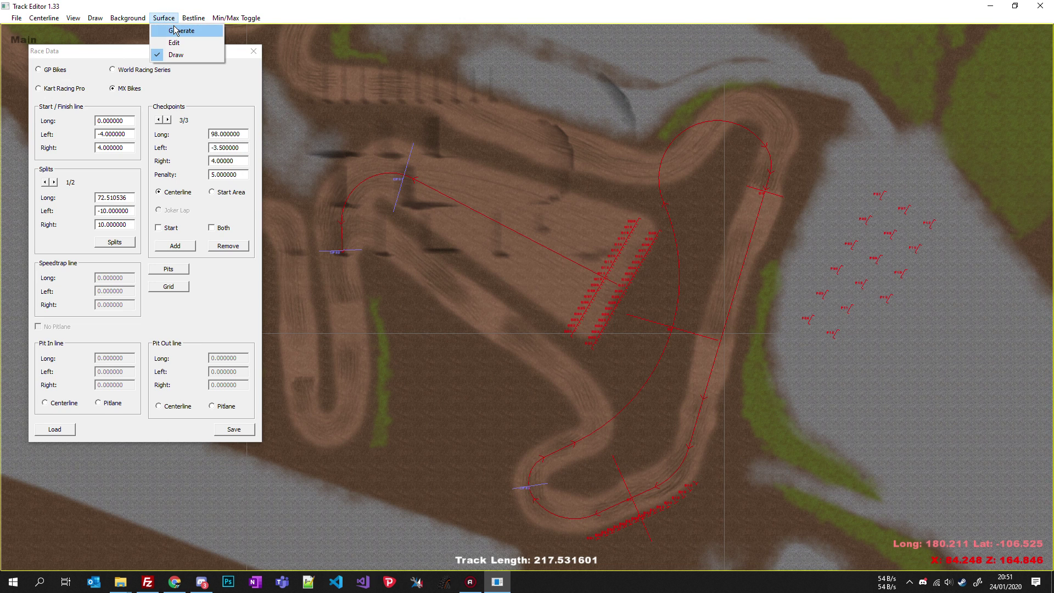
pyautogui.click(176, 31)
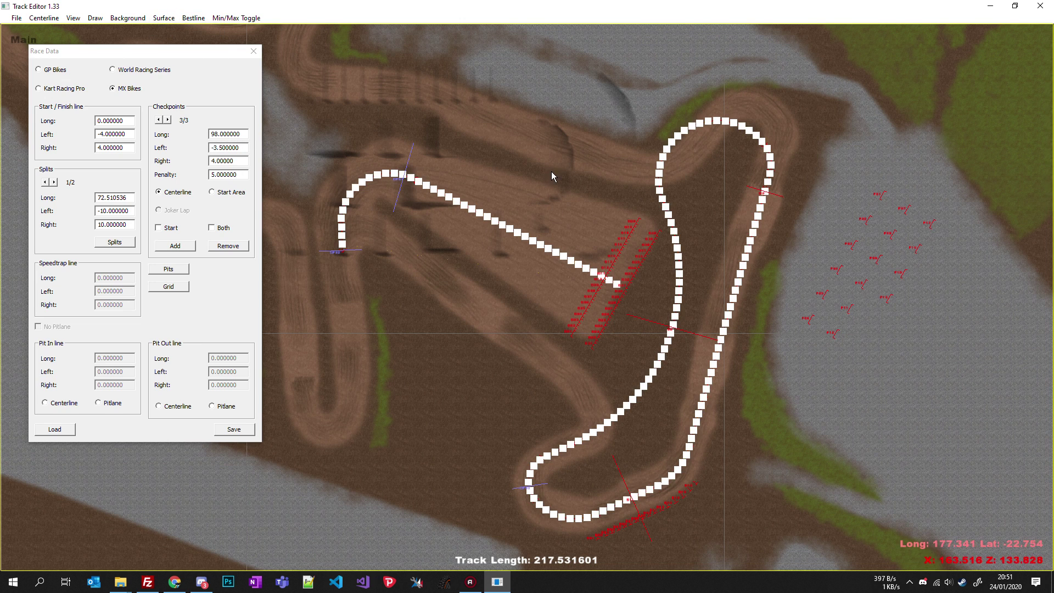
pyautogui.moveTo(551, 171); pyautogui.dragTo(570, 169)
pyautogui.click(252, 51)
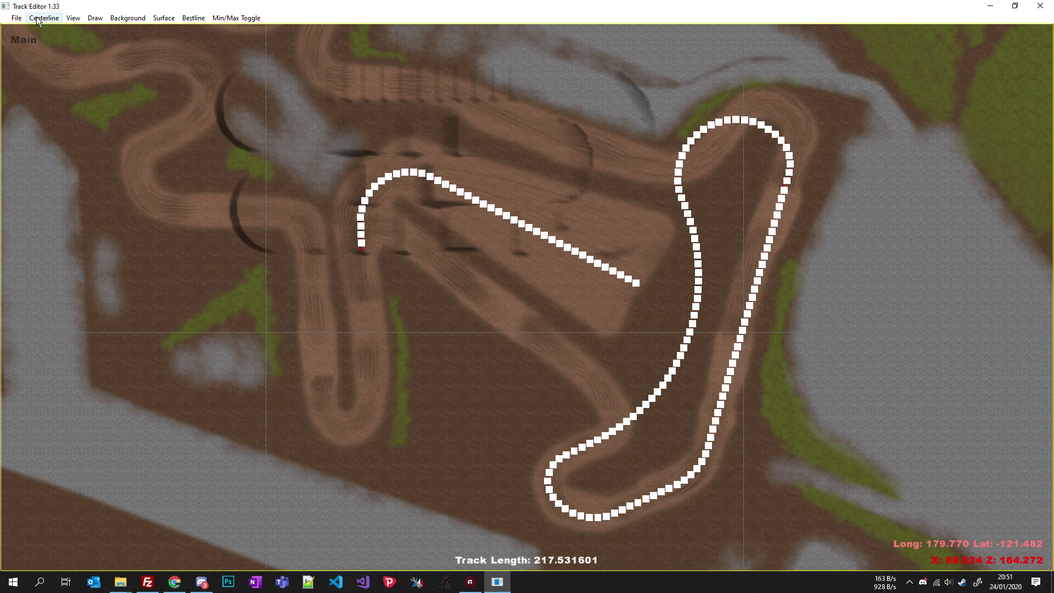
pyautogui.click(73, 19)
pyautogui.click(47, 18)
pyautogui.click(73, 18)
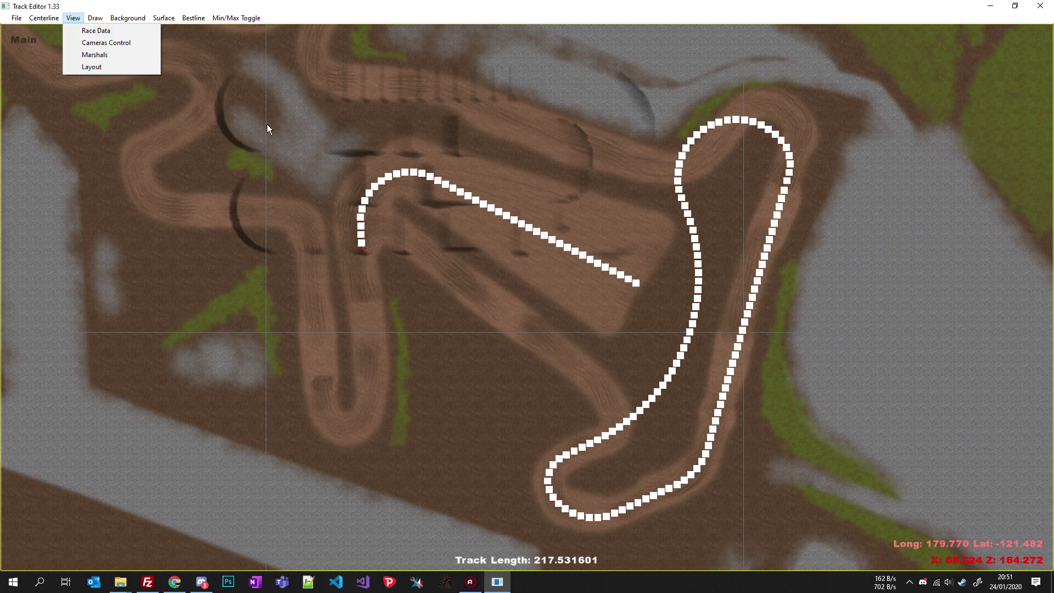
pyautogui.click(485, 242)
pyautogui.moveTo(540, 160); pyautogui.dragTo(454, 144, button='right')
pyautogui.scroll(-3, 453, 189)
pyautogui.scroll(5, 454, 192)
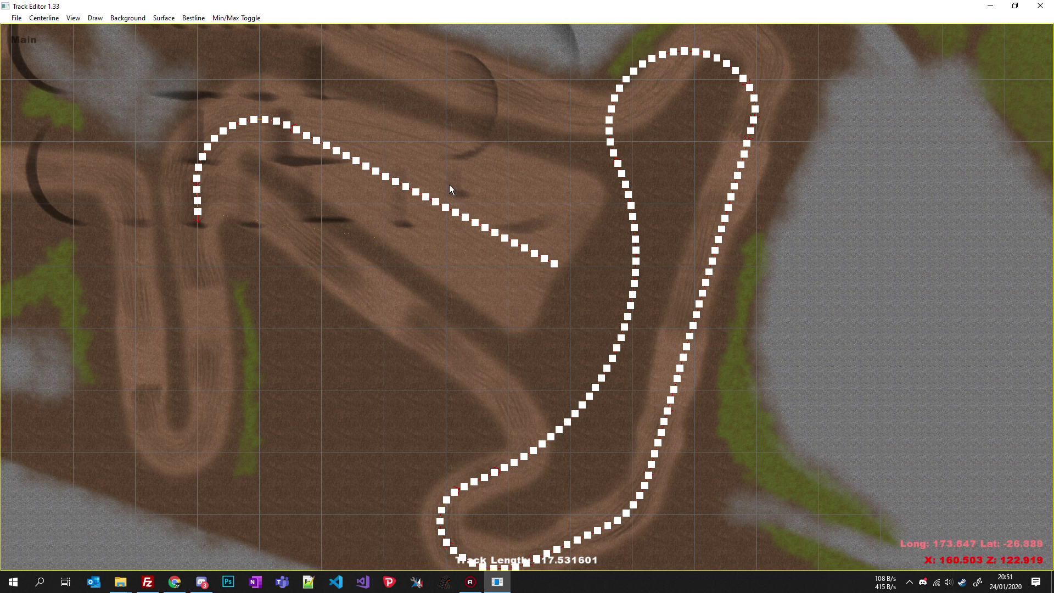
# - Generate the min/max lines for the main track loop
pyautogui.click(73, 17)
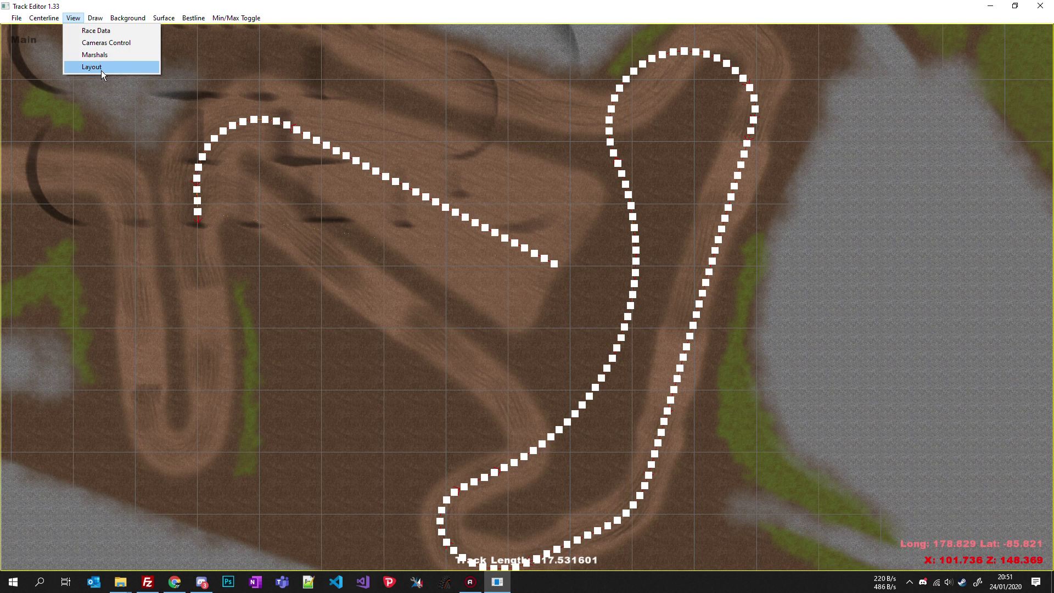
pyautogui.moveTo(97, 20)
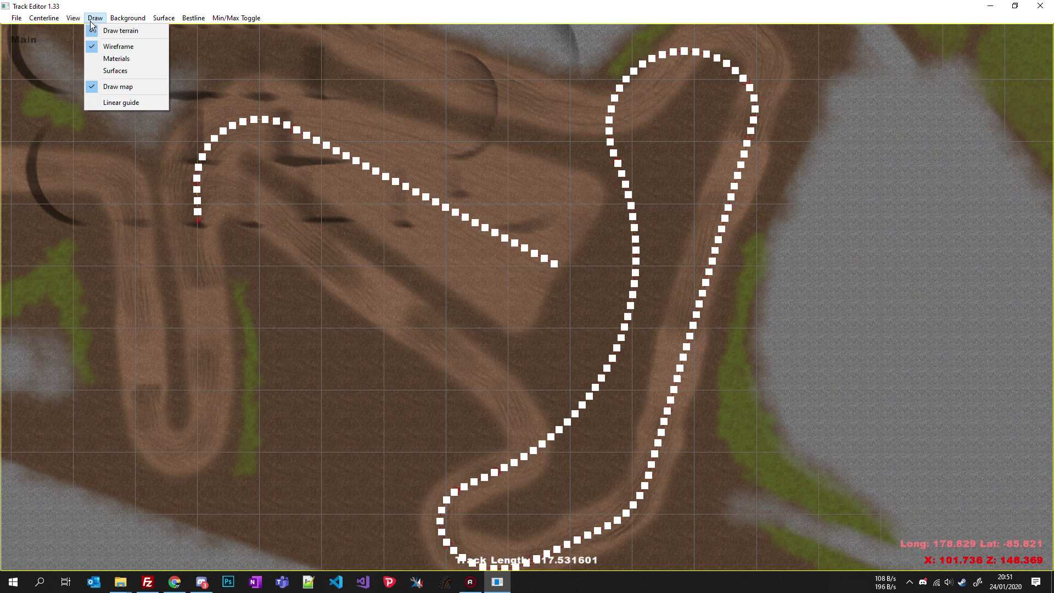
pyautogui.moveTo(172, 20)
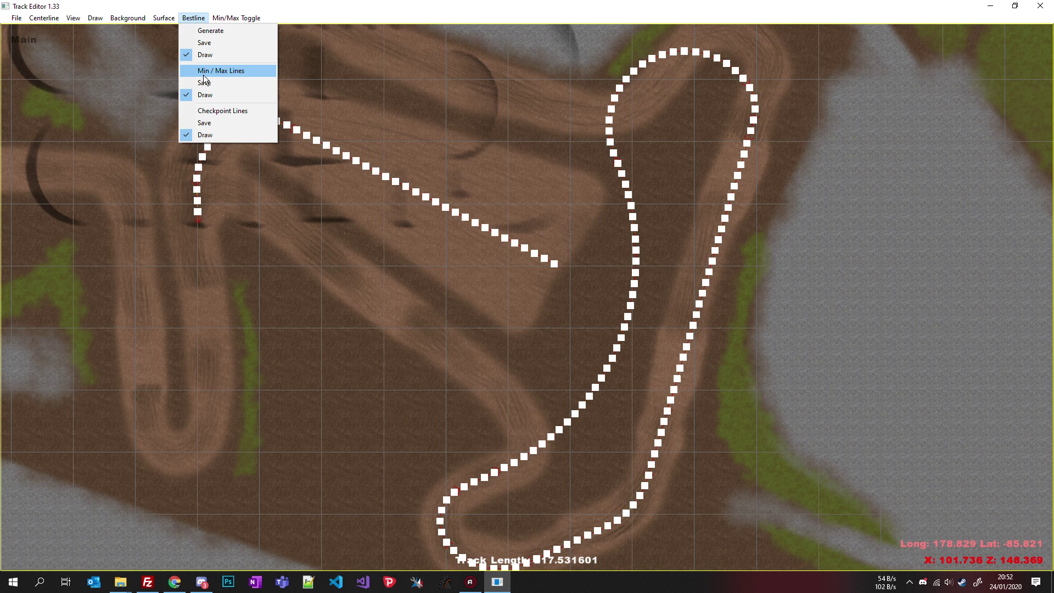
pyautogui.click(226, 73)
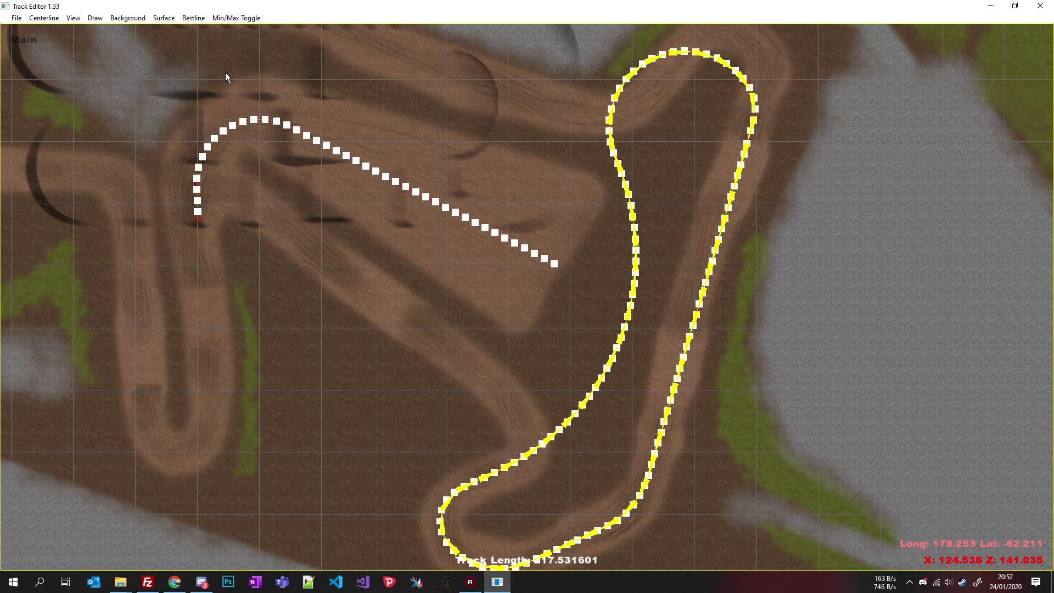
pyautogui.click(192, 19)
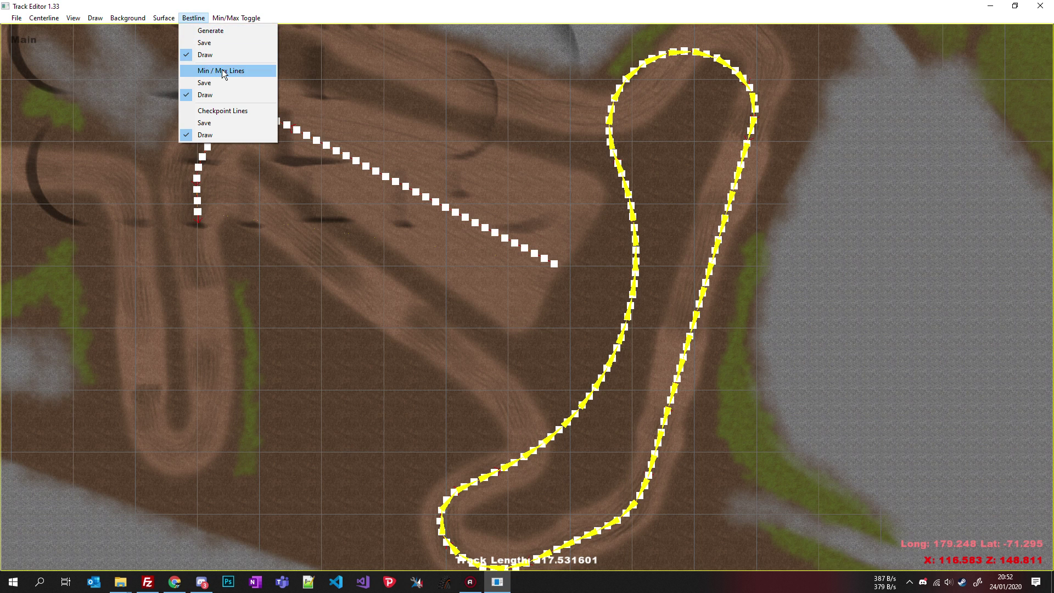
pyautogui.click(204, 83)
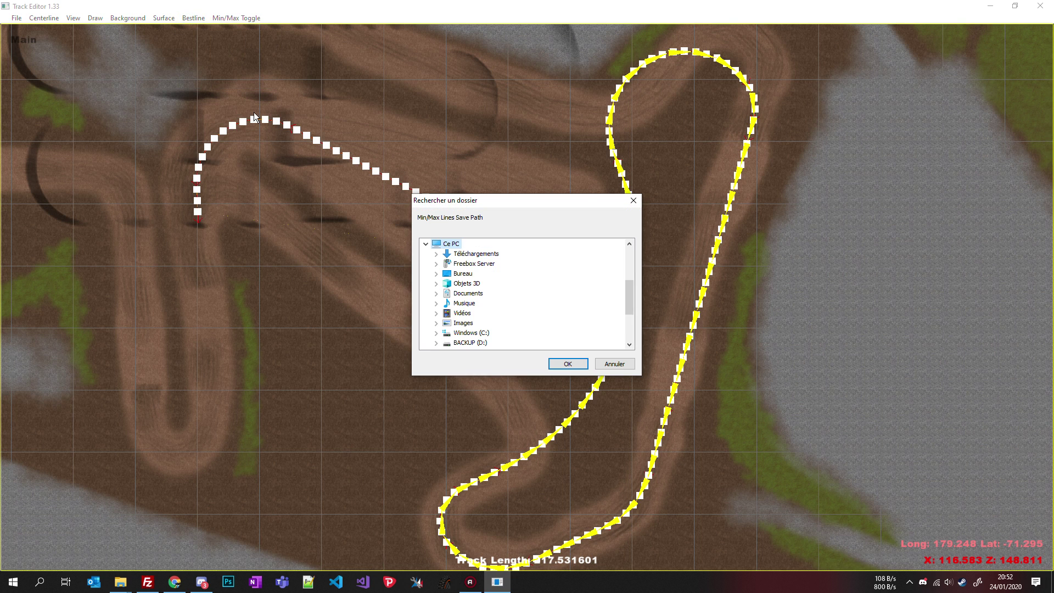
pyautogui.click(619, 366)
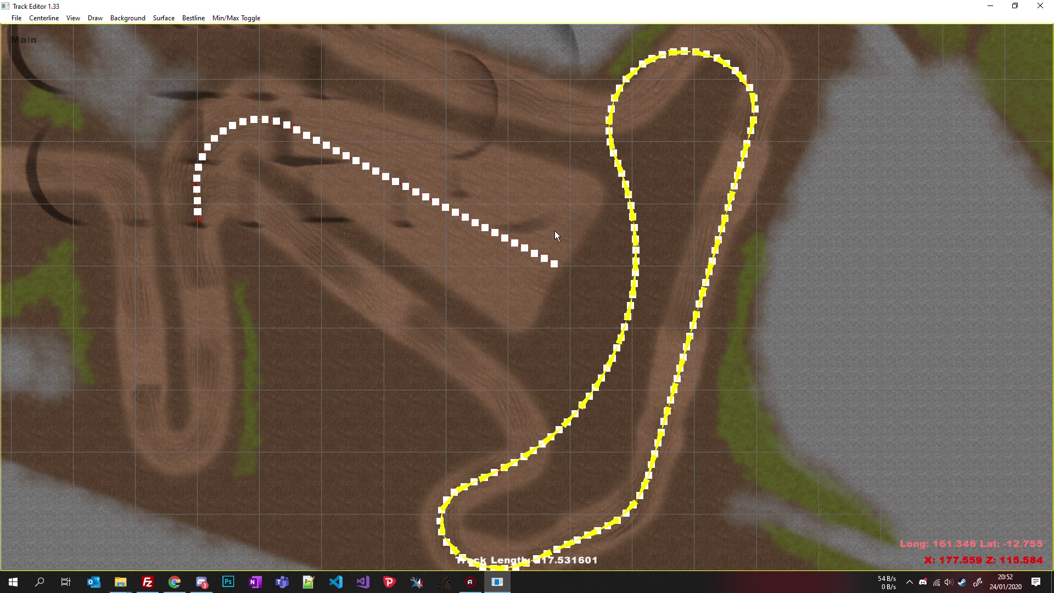
# - Generate the checkpoint lines and check how they lie across the whole map
pyautogui.click(193, 18)
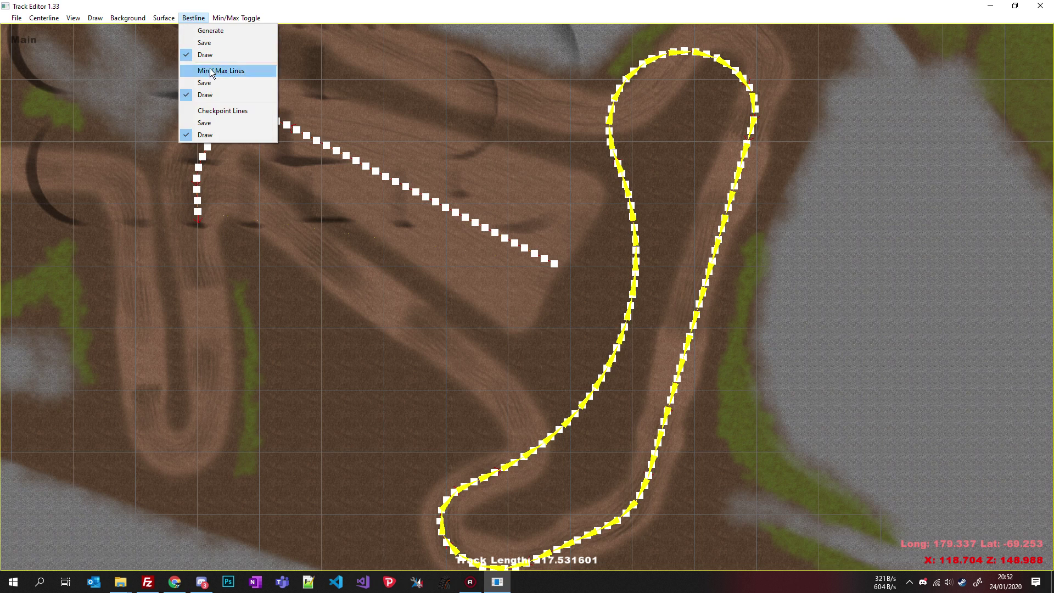
pyautogui.click(211, 111)
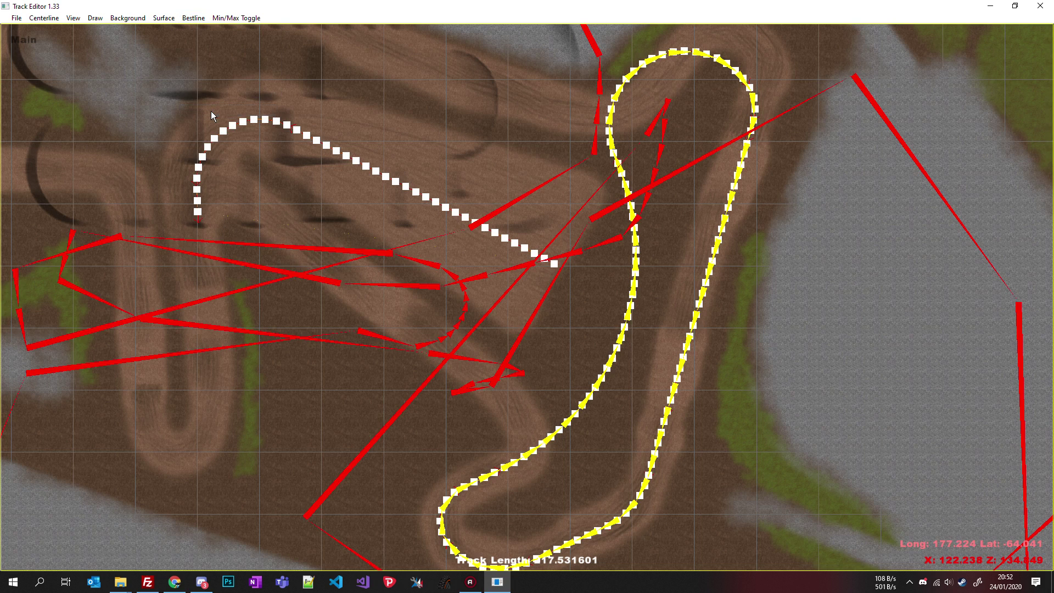
pyautogui.scroll(-6, 433, 302)
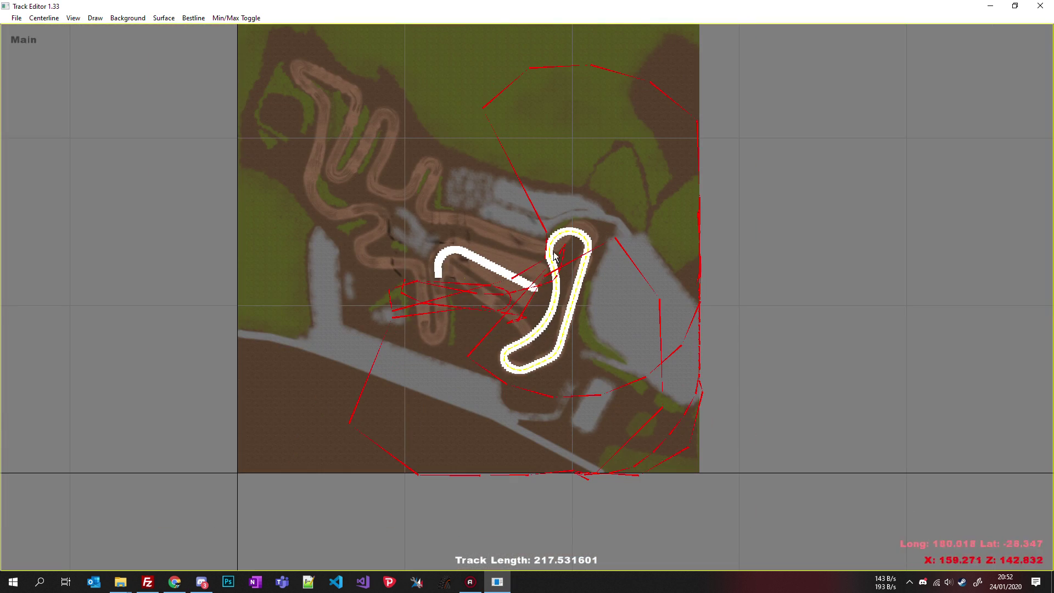
pyautogui.scroll(4, 513, 164)
pyautogui.scroll(-3, 601, 194)
pyautogui.scroll(4, 565, 278)
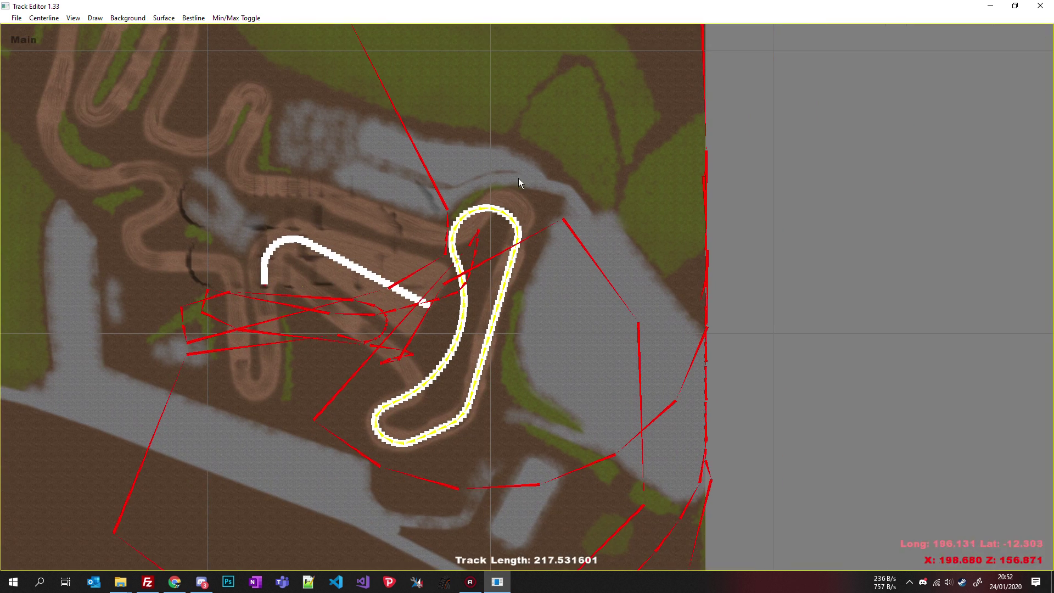
pyautogui.scroll(4, 519, 284)
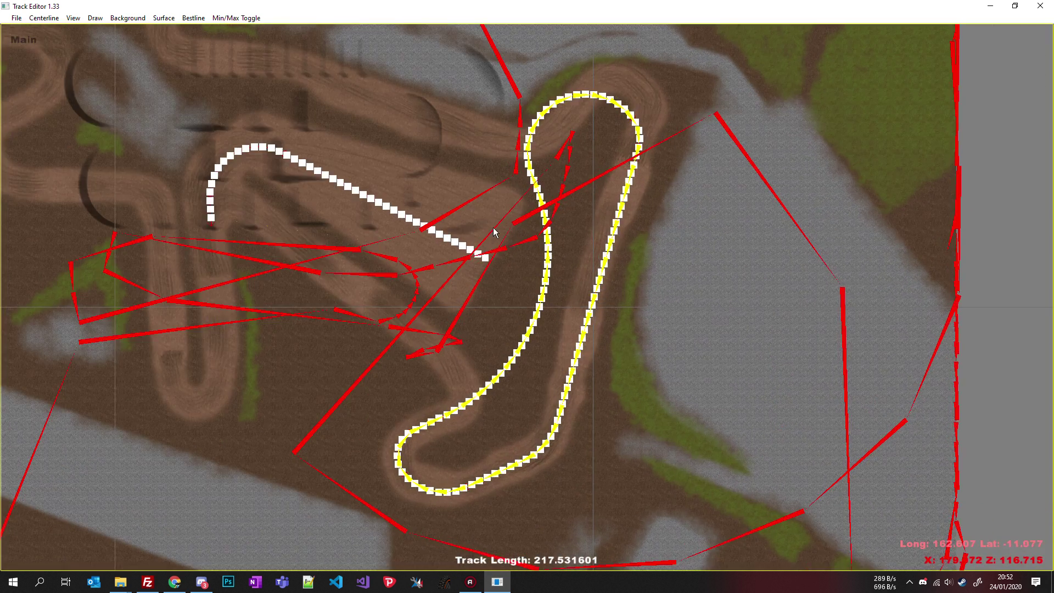
pyautogui.click(193, 18)
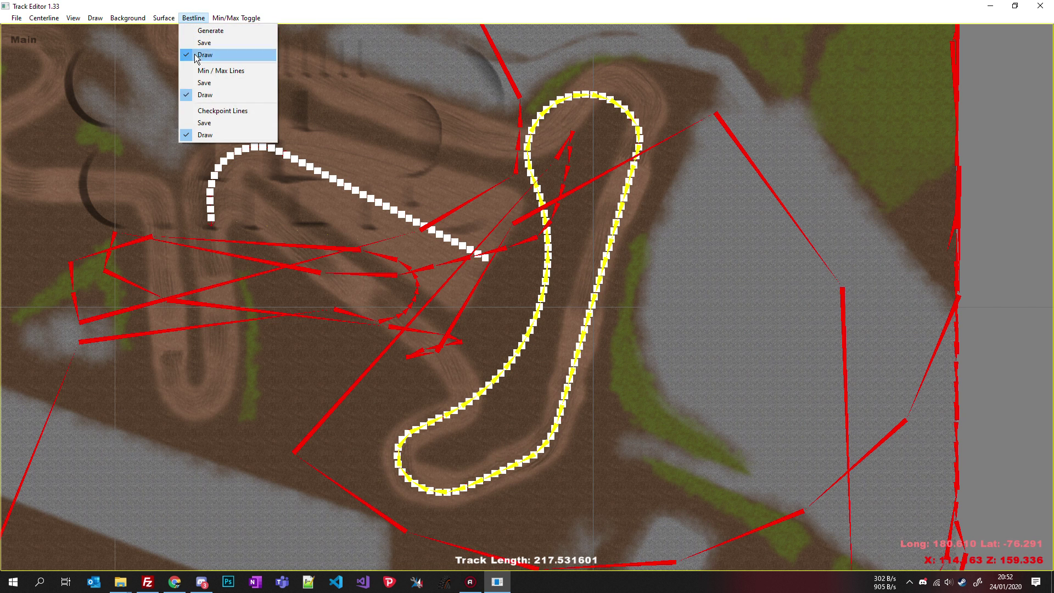
pyautogui.click(217, 122)
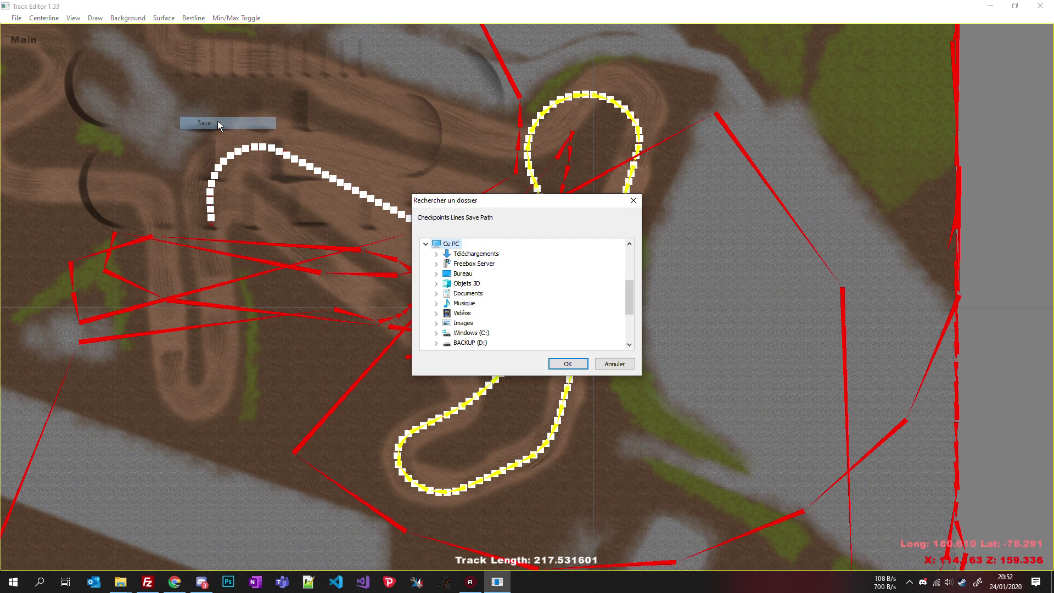
pyautogui.click(611, 363)
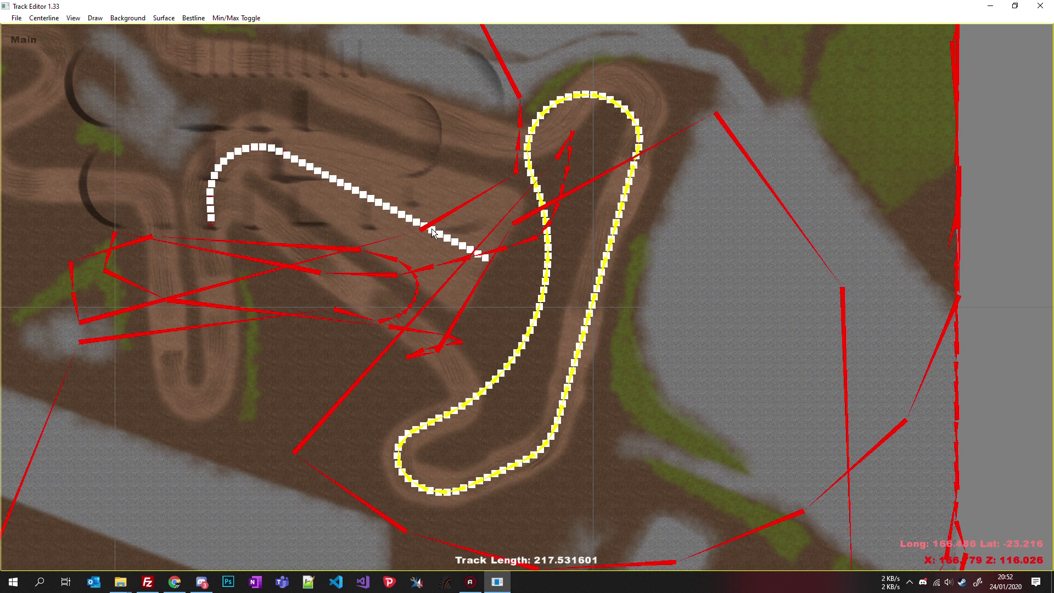
# - Save the track file, replacing the existing example.trh in the example folder
pyautogui.click(193, 17)
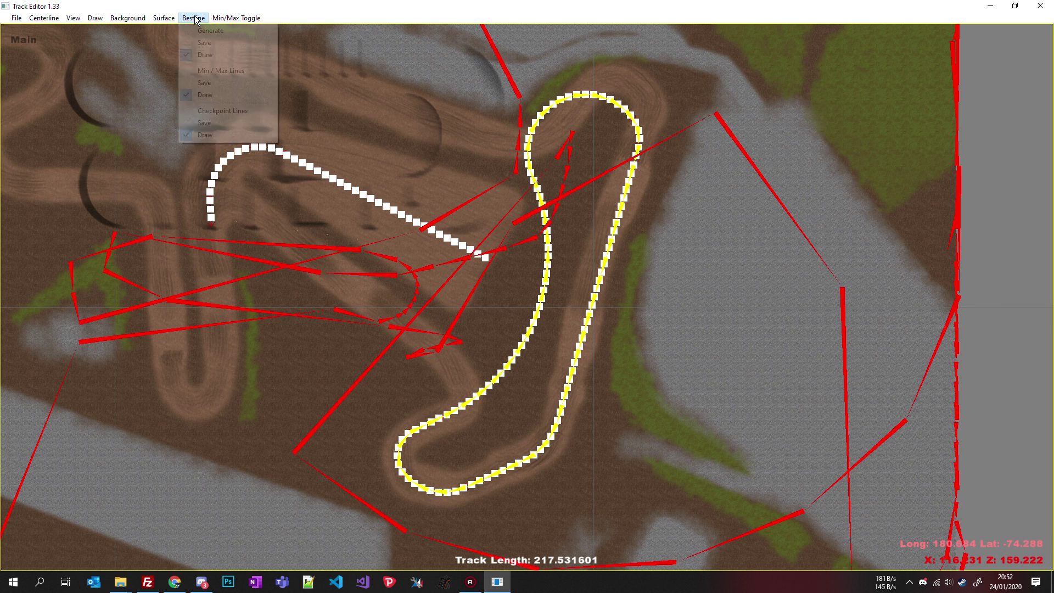
pyautogui.moveTo(16, 17)
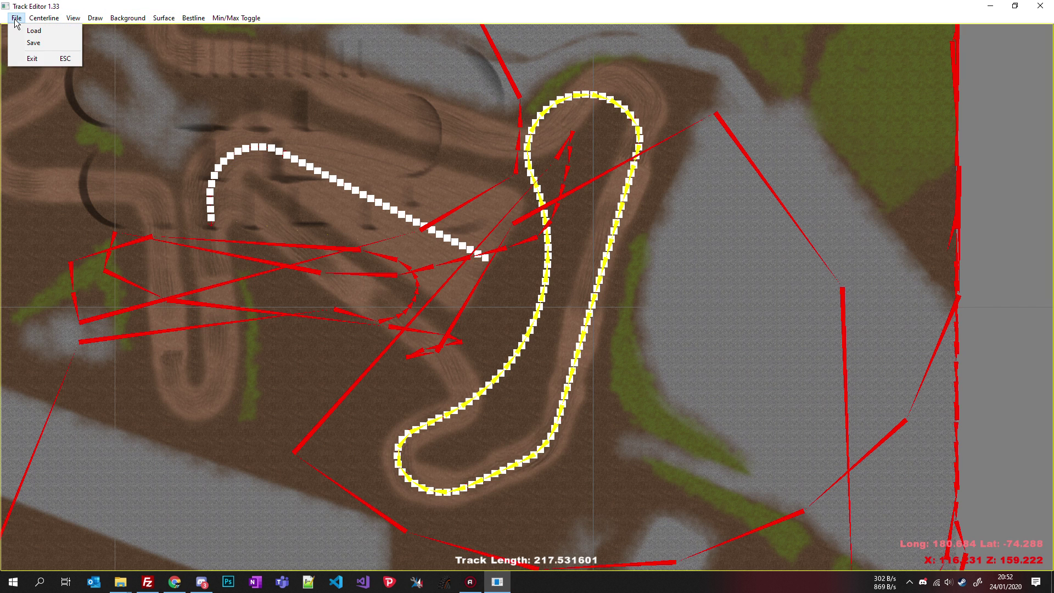
pyautogui.click(34, 44)
pyautogui.doubleClick(150, 103)
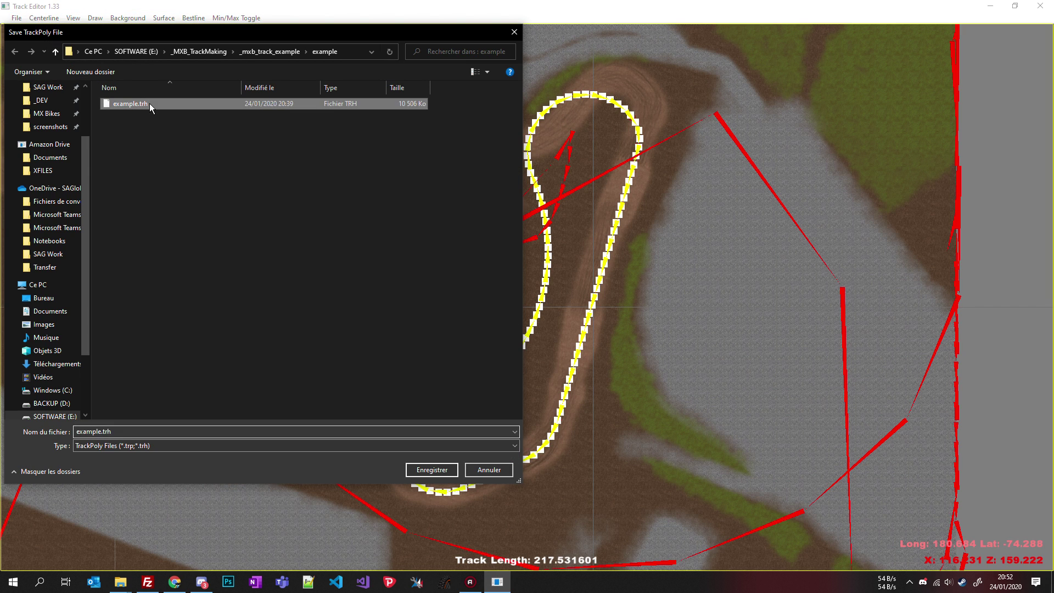
pyautogui.click(559, 294)
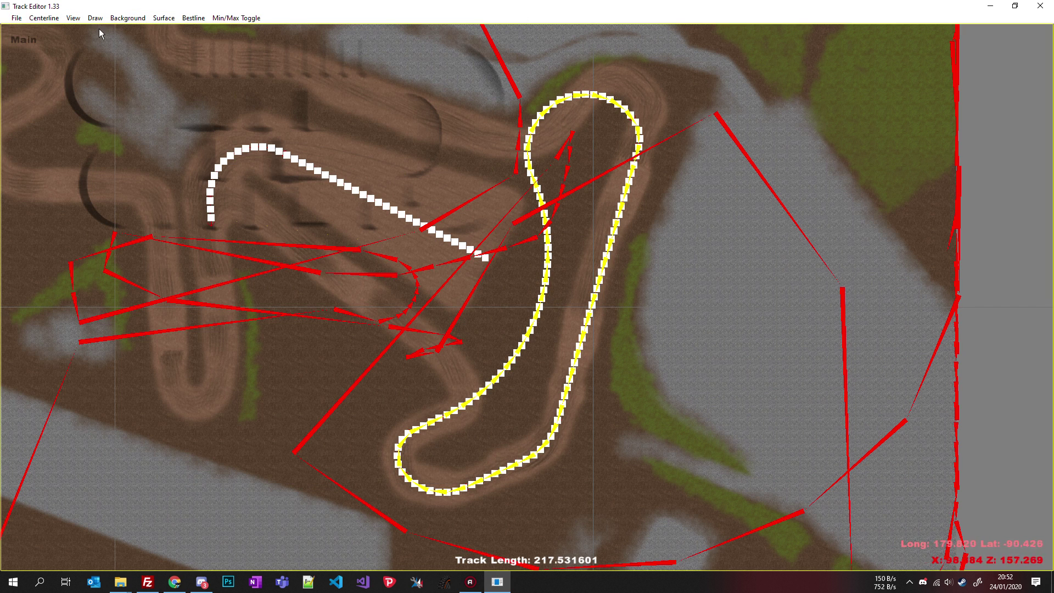
pyautogui.click(49, 20)
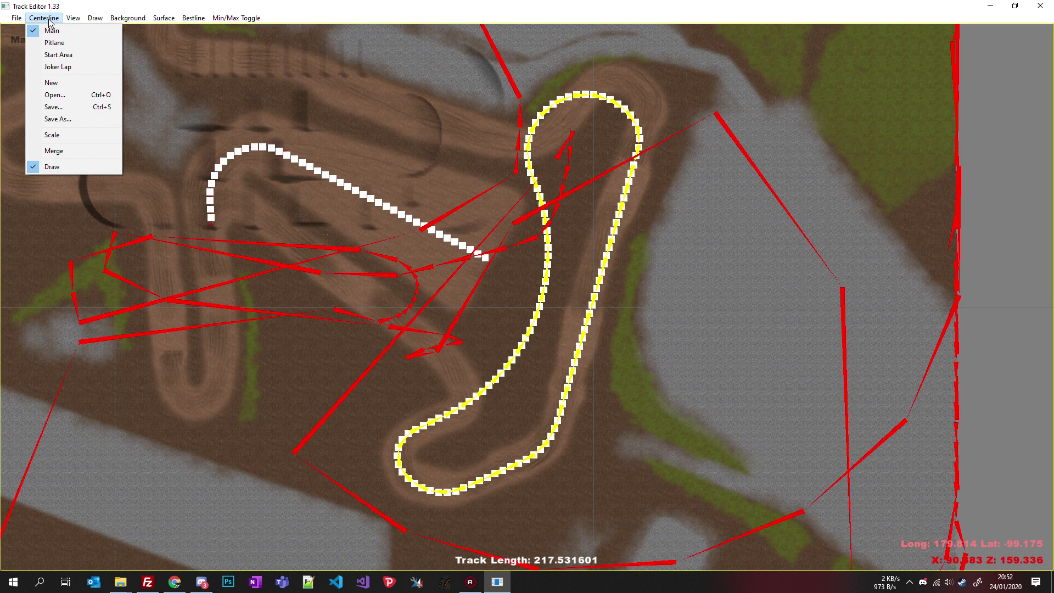
pyautogui.moveTo(78, 22)
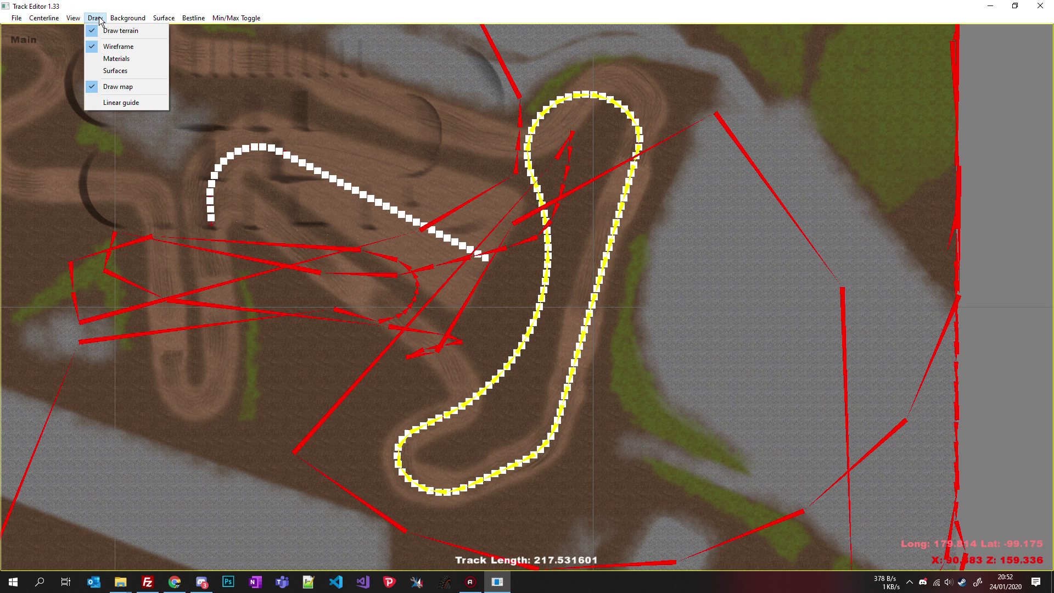
pyautogui.click(99, 21)
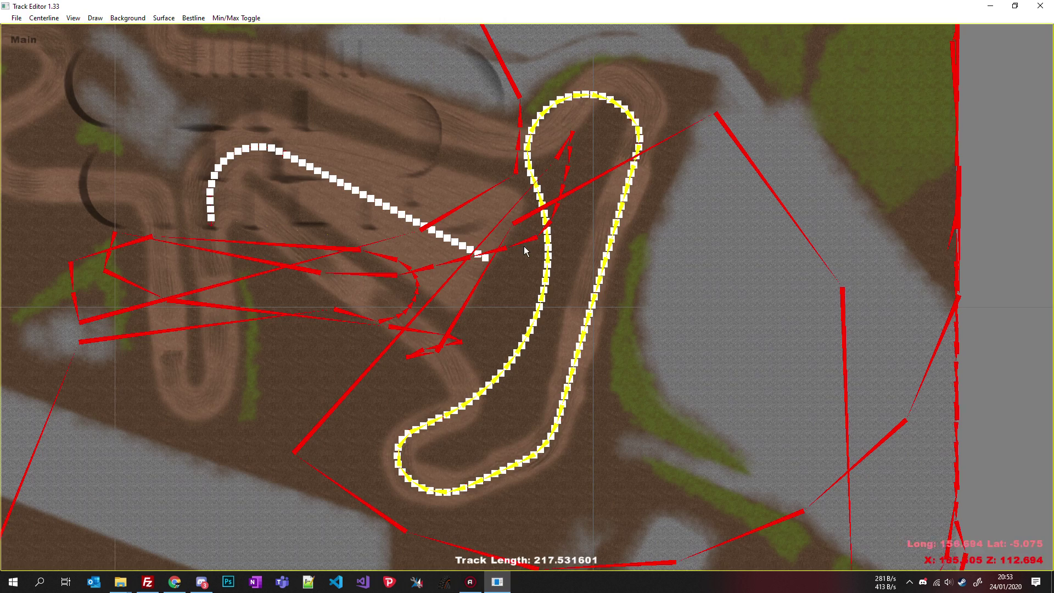
pyautogui.scroll(-5, 524, 250)
pyautogui.scroll(2, 524, 250)
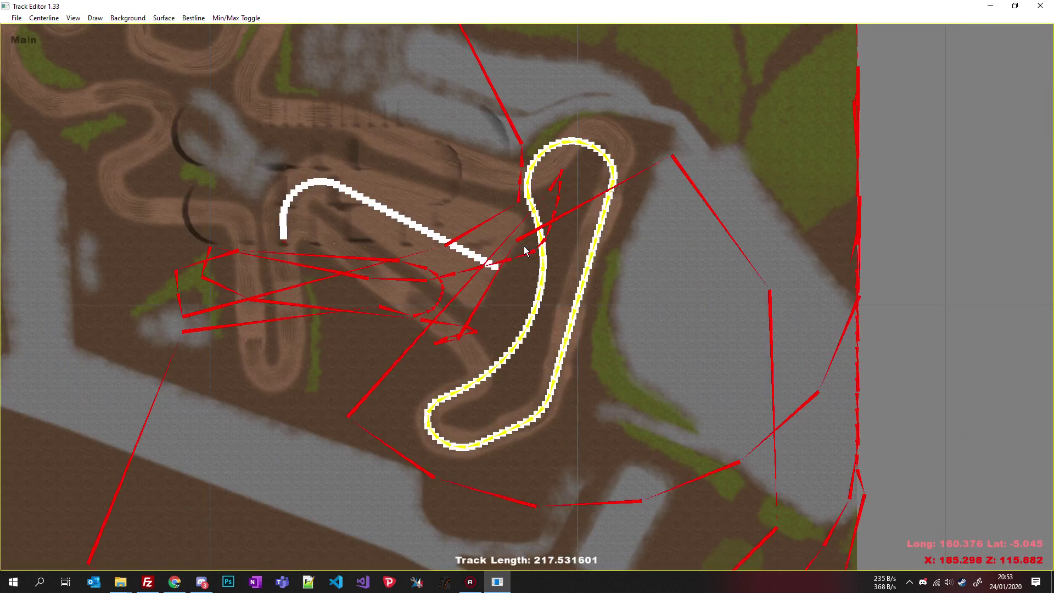
pyautogui.scroll(-4, 524, 250)
pyautogui.scroll(5, 592, 226)
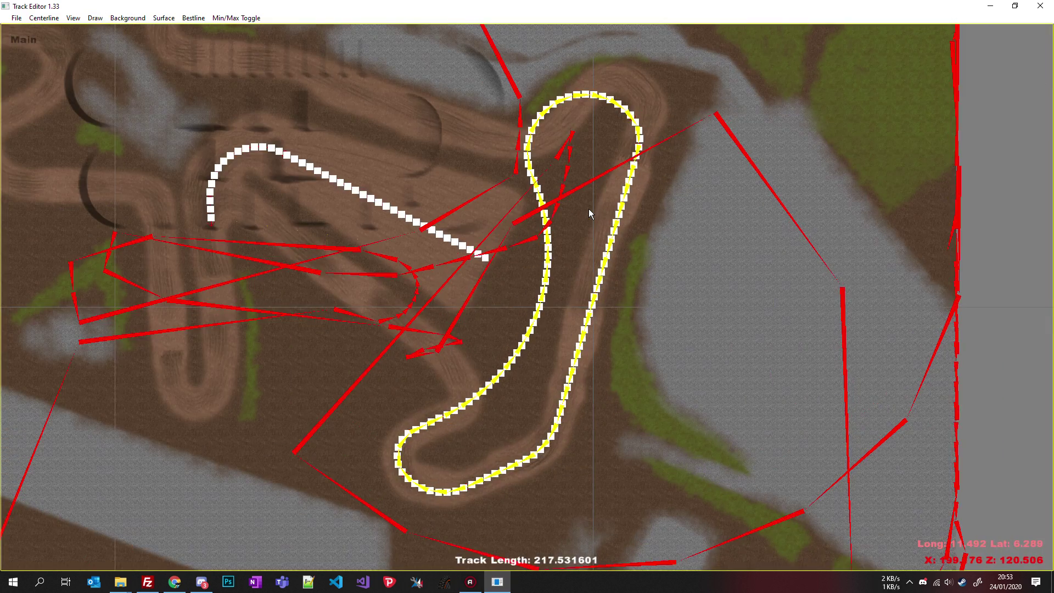